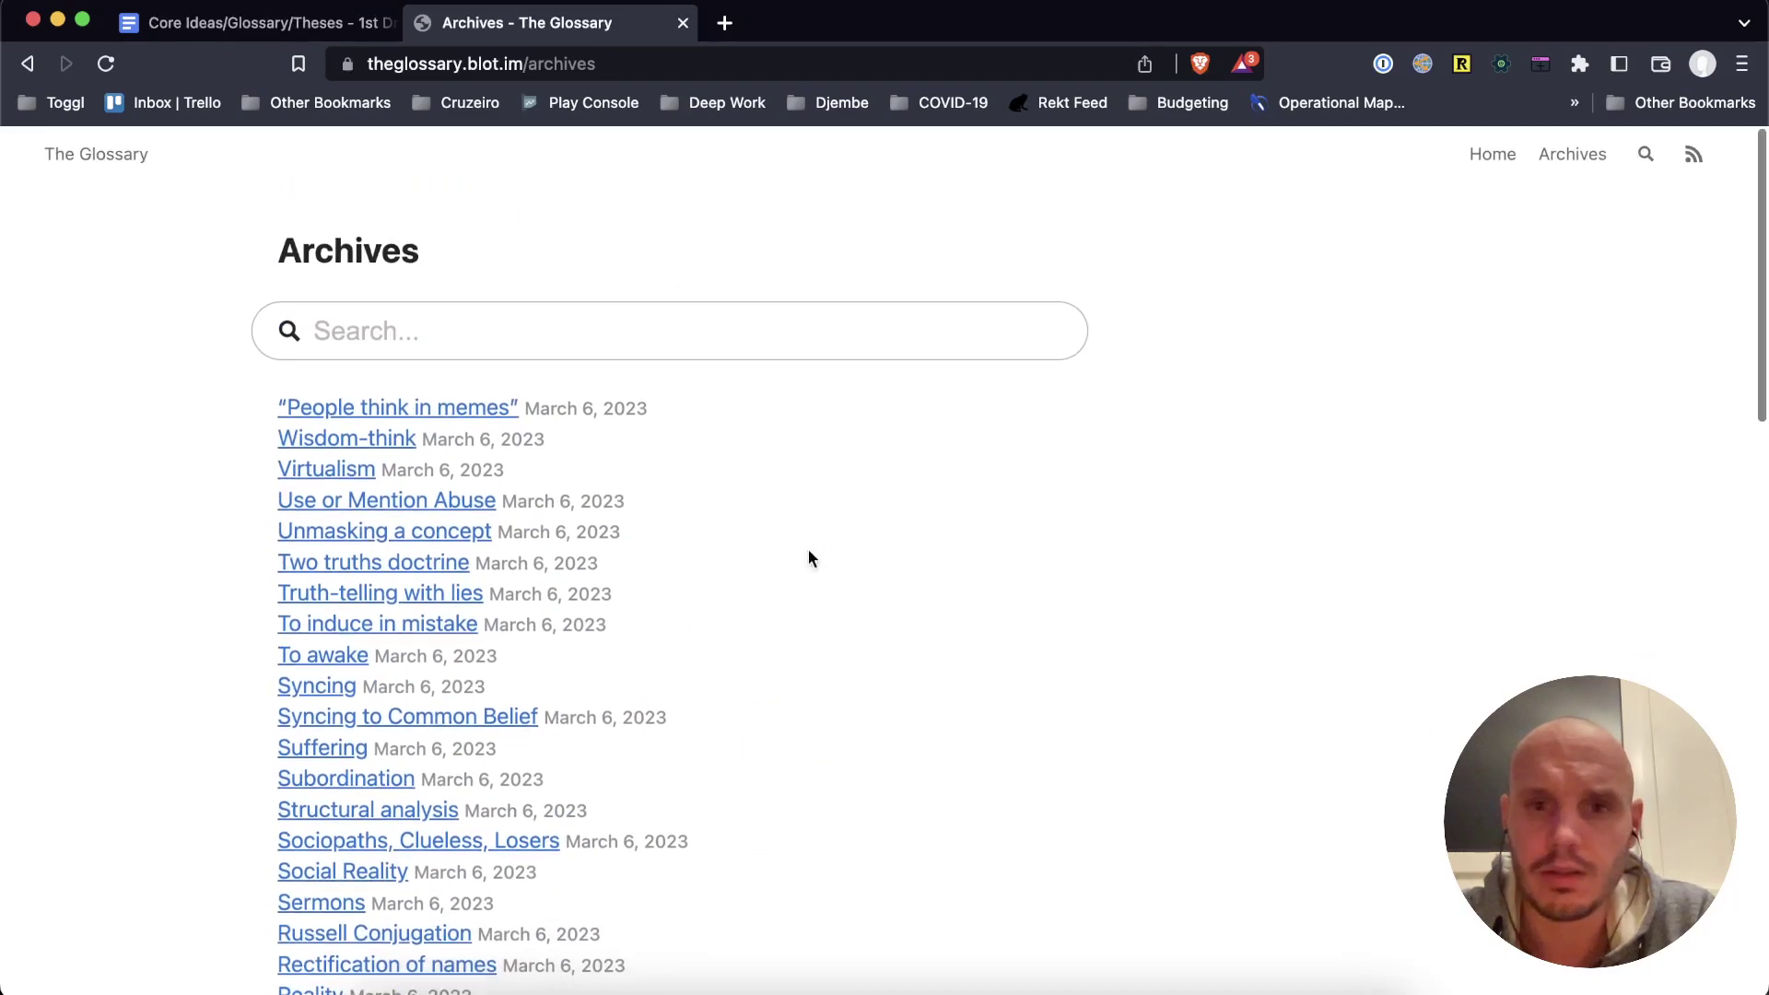
Step: Switch from the published archive tab to the Core Ideas/Glossary/Theses draft in Google Docs
left_click(278, 28)
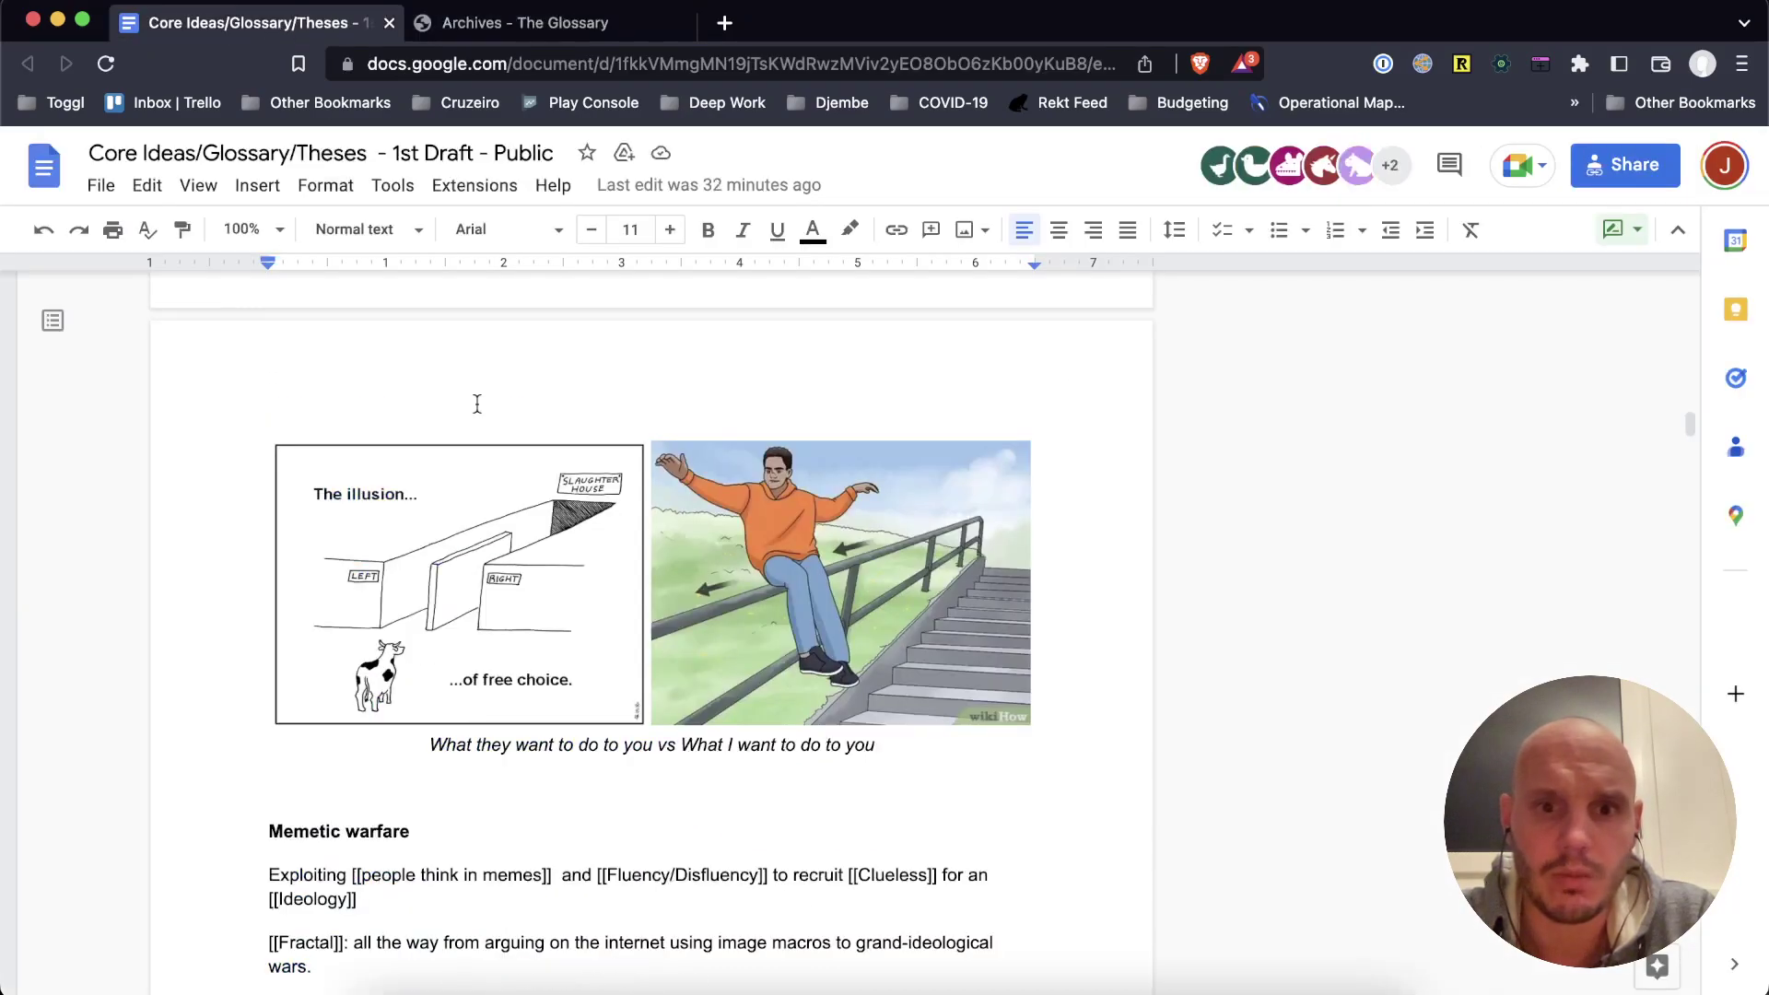
scroll(1198, 501, "down", 5)
scroll(1197, 500, "down", 5)
scroll(1197, 502, "down", 5)
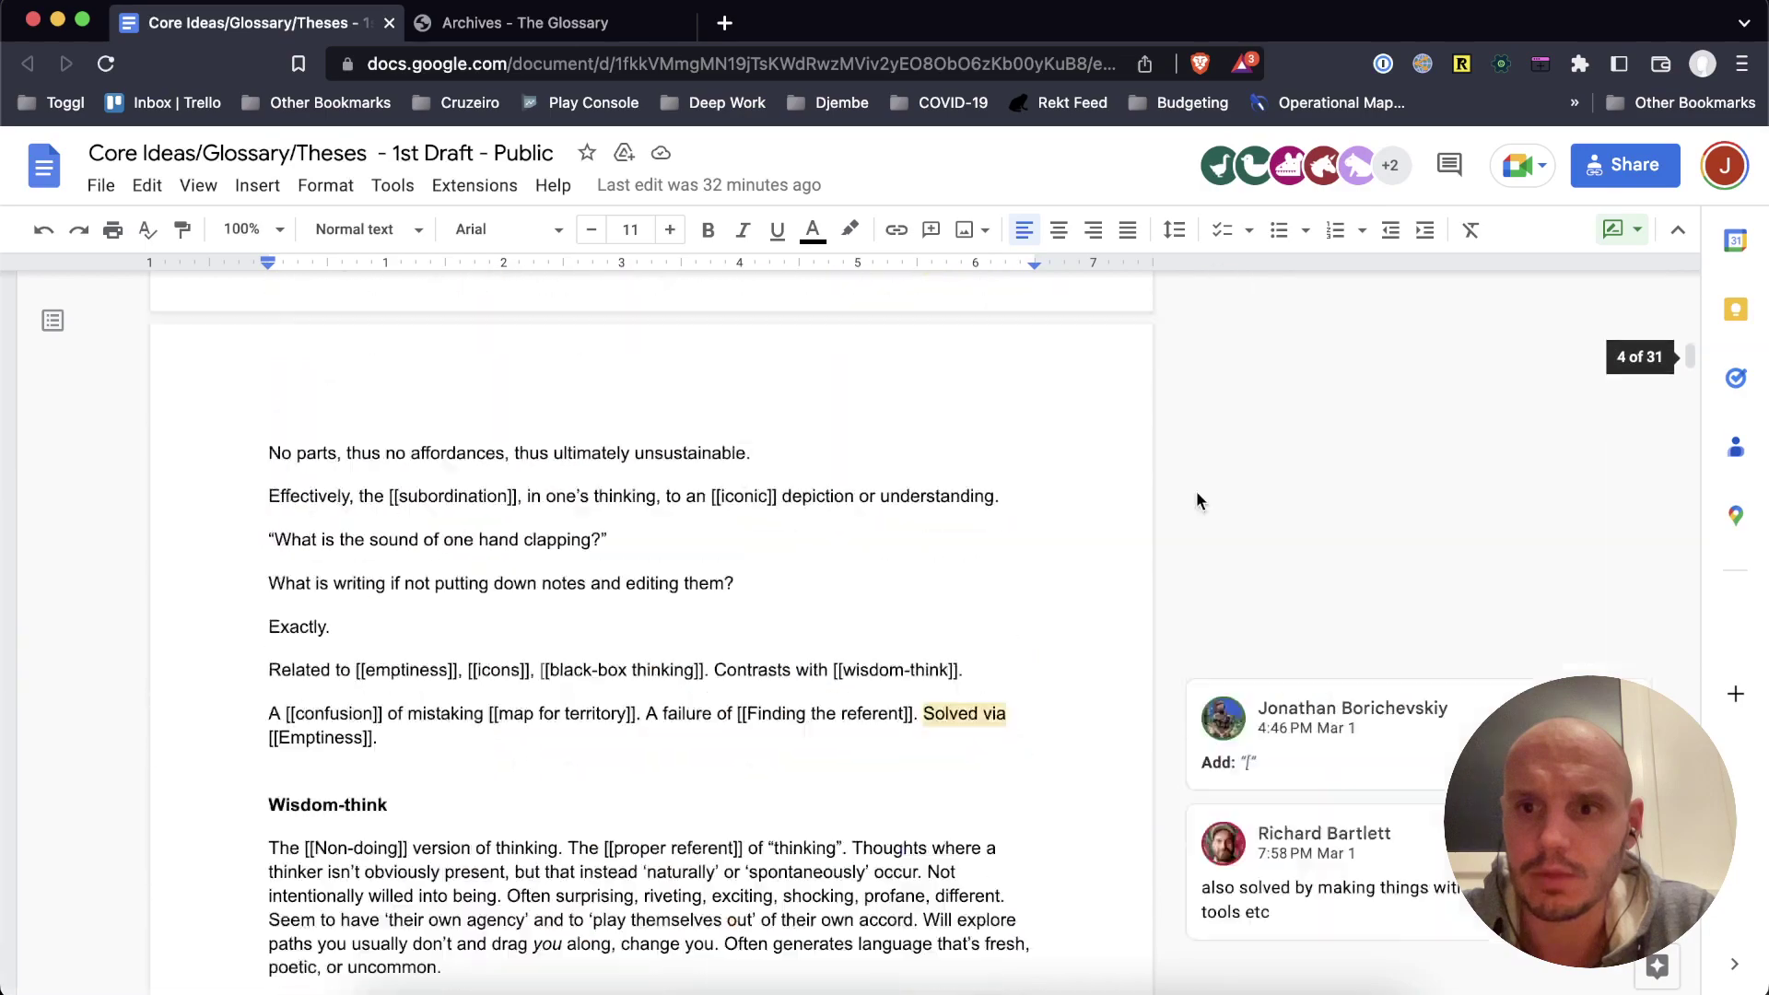
scroll(1075, 517, "down", 5)
scroll(1075, 517, "up", 5)
scroll(1025, 518, "up", 5)
scroll(1025, 519, "up", 5)
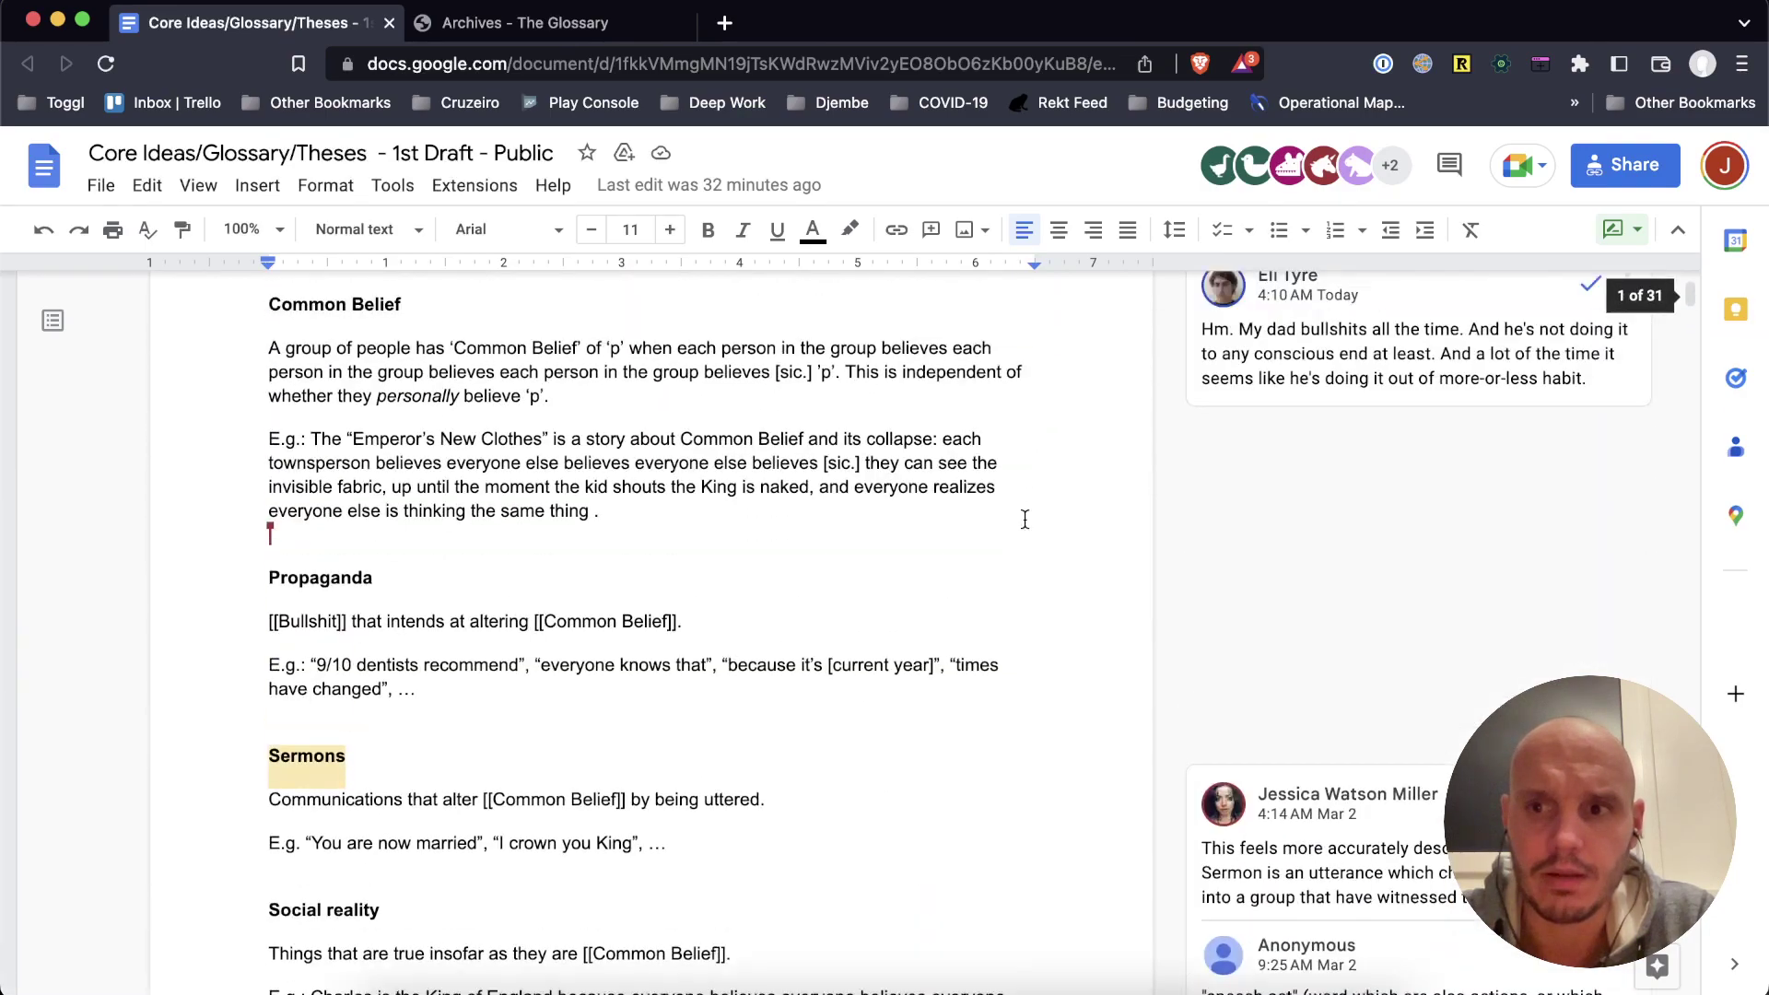
scroll(1025, 518, "up", 5)
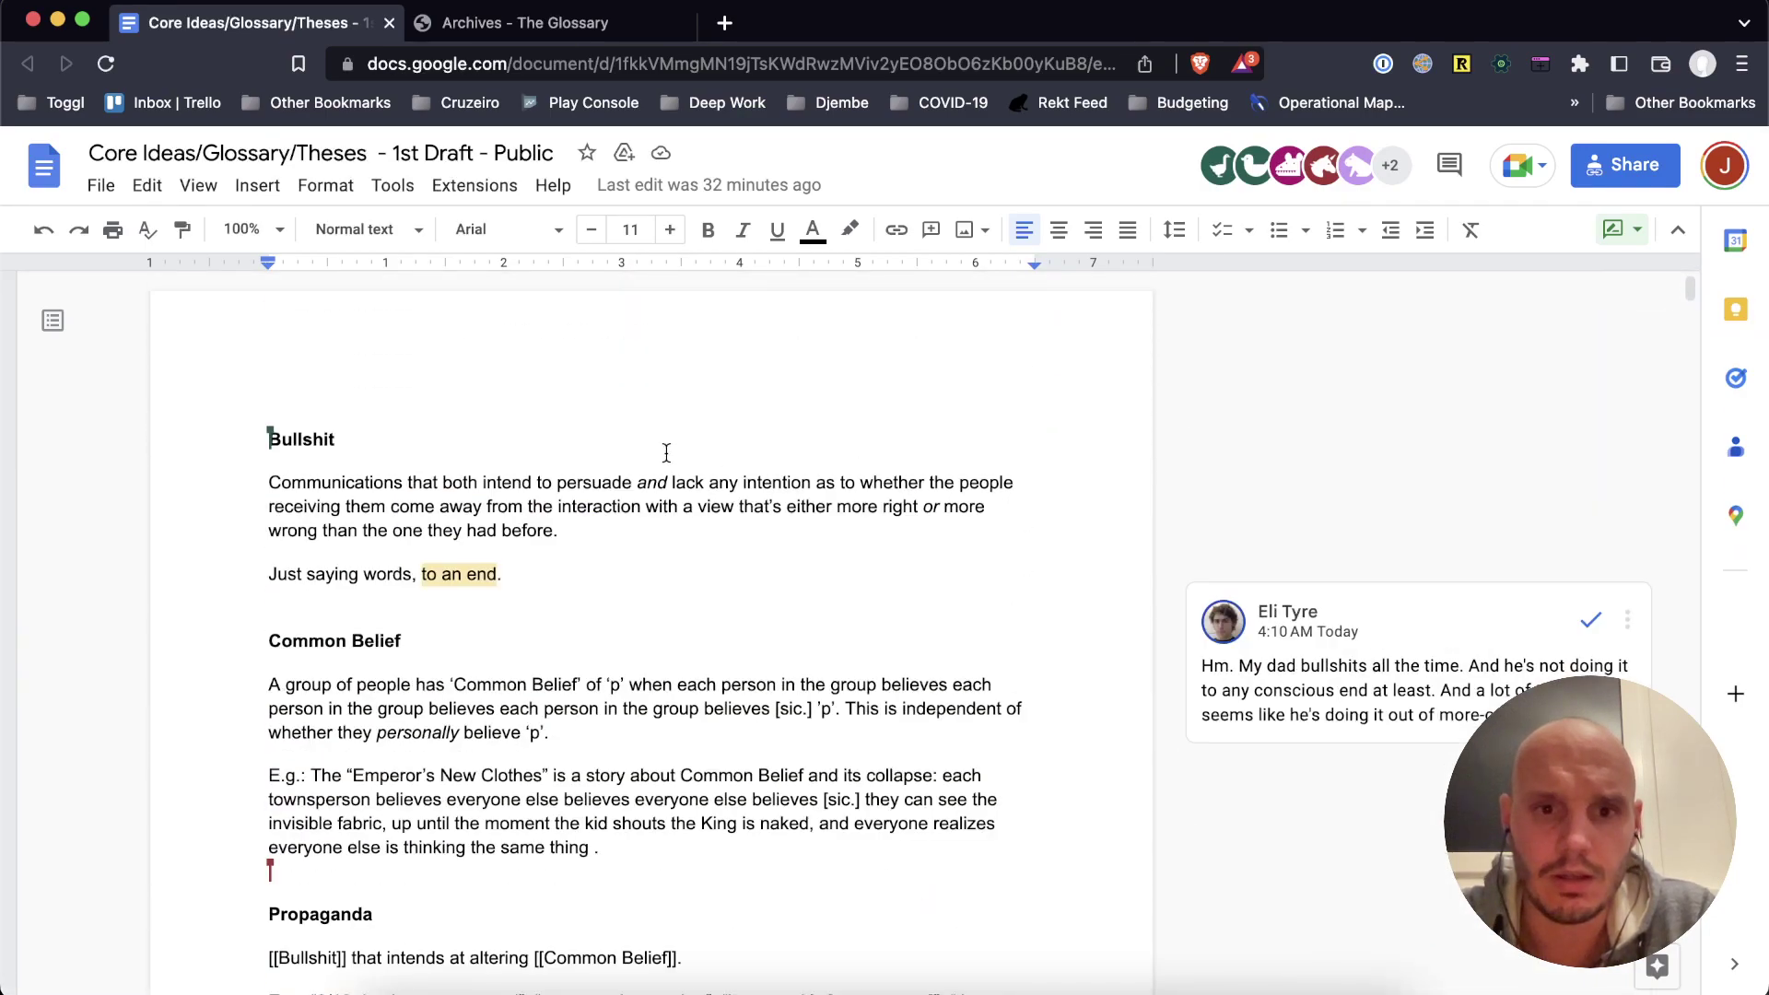
scroll(664, 453, "down", 3)
scroll(665, 452, "down", 4)
scroll(665, 453, "down", 6)
scroll(664, 452, "down", 4)
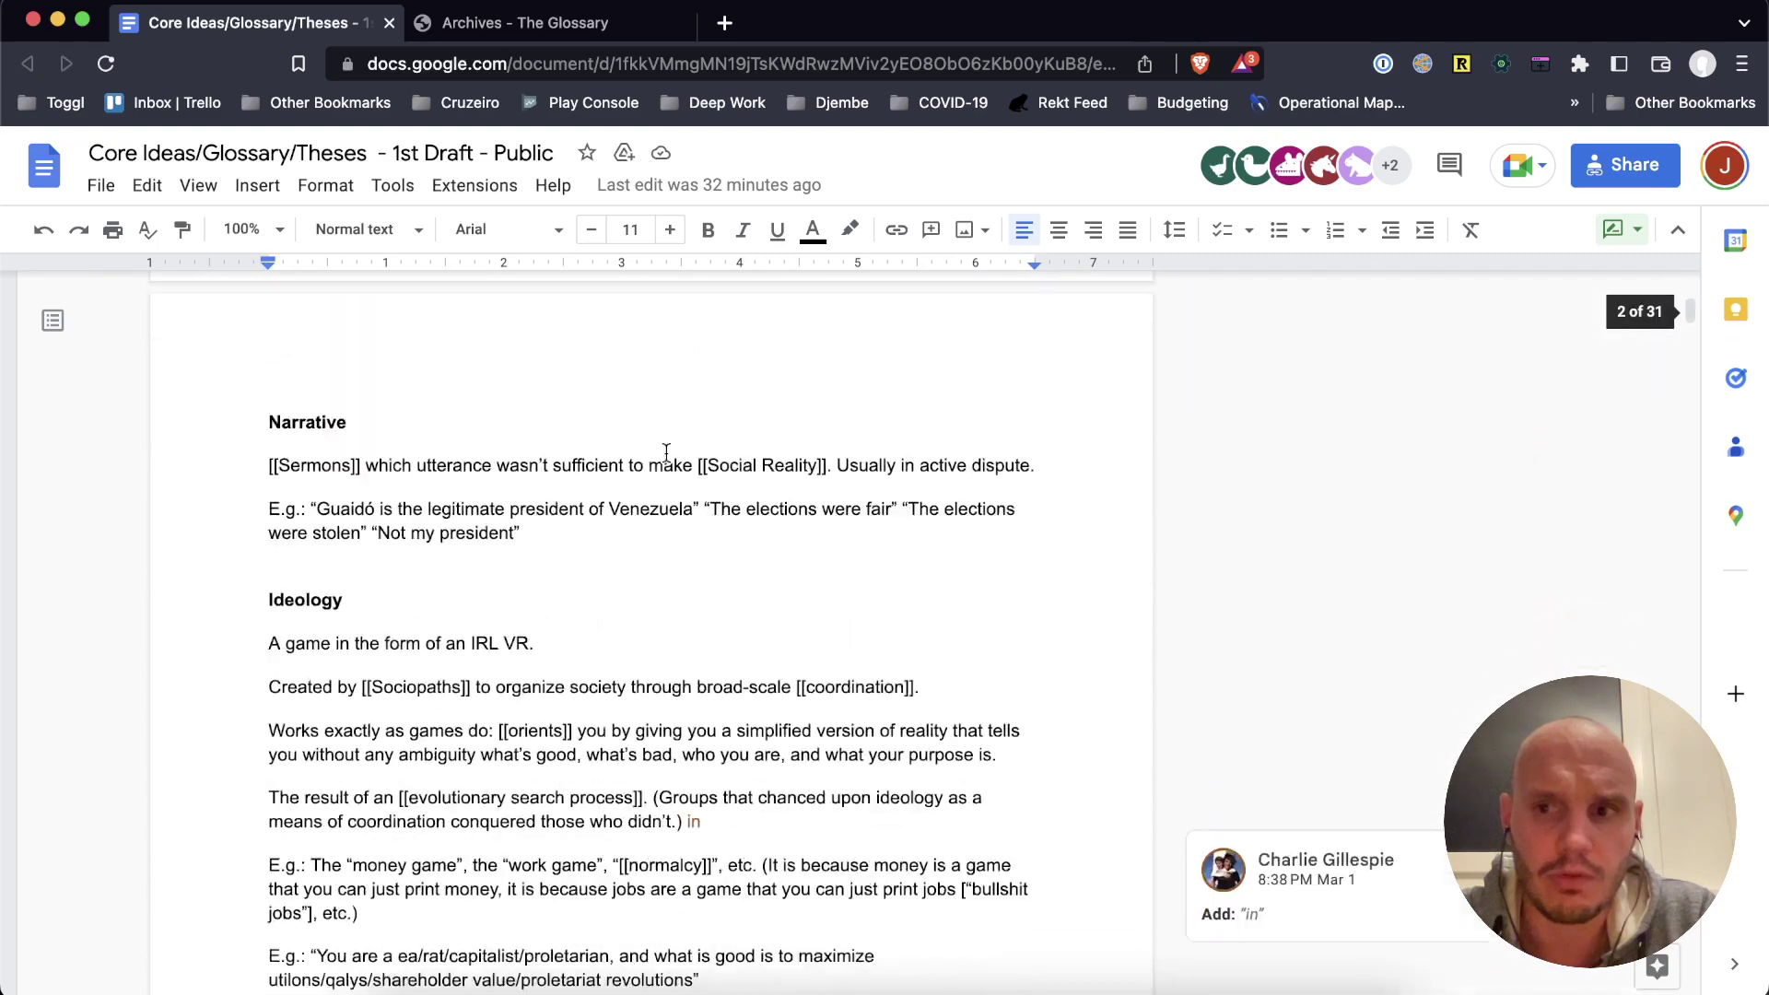
scroll(664, 453, "down", 5)
scroll(665, 453, "down", 5)
scroll(666, 452, "down", 5)
scroll(666, 461, "down", 3)
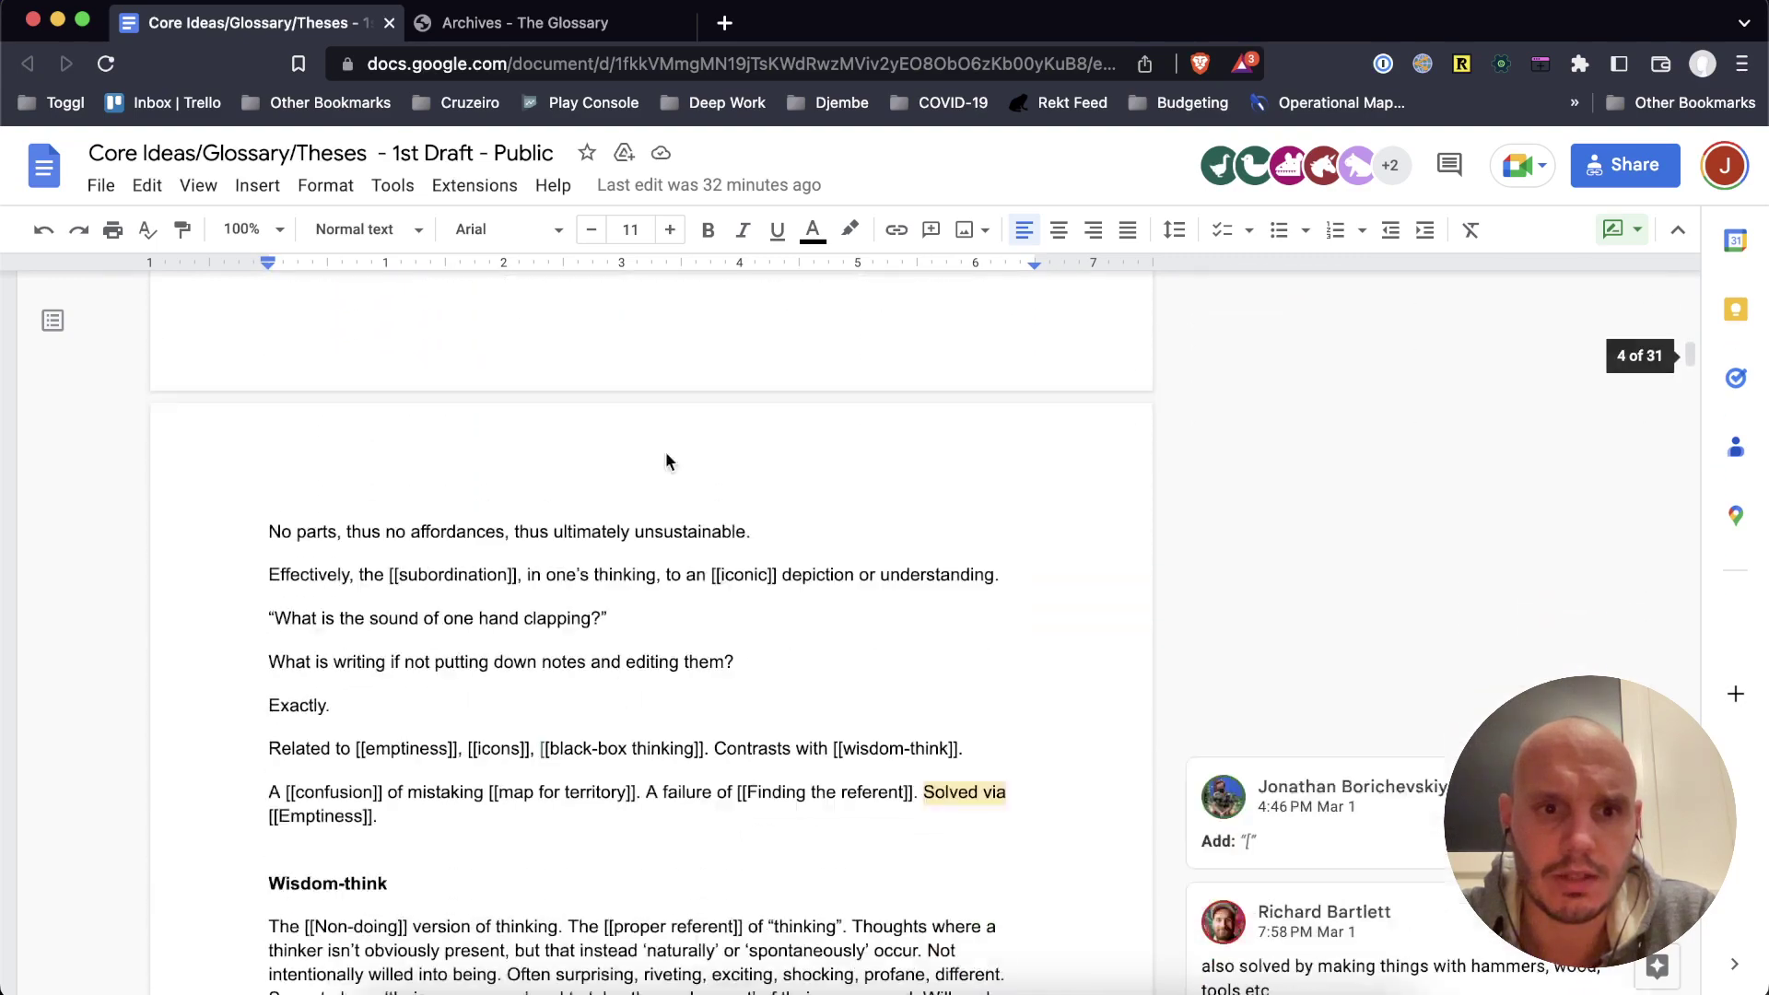
scroll(665, 461, "down", 5)
scroll(664, 456, "down", 5)
scroll(665, 457, "down", 5)
scroll(665, 452, "down", 5)
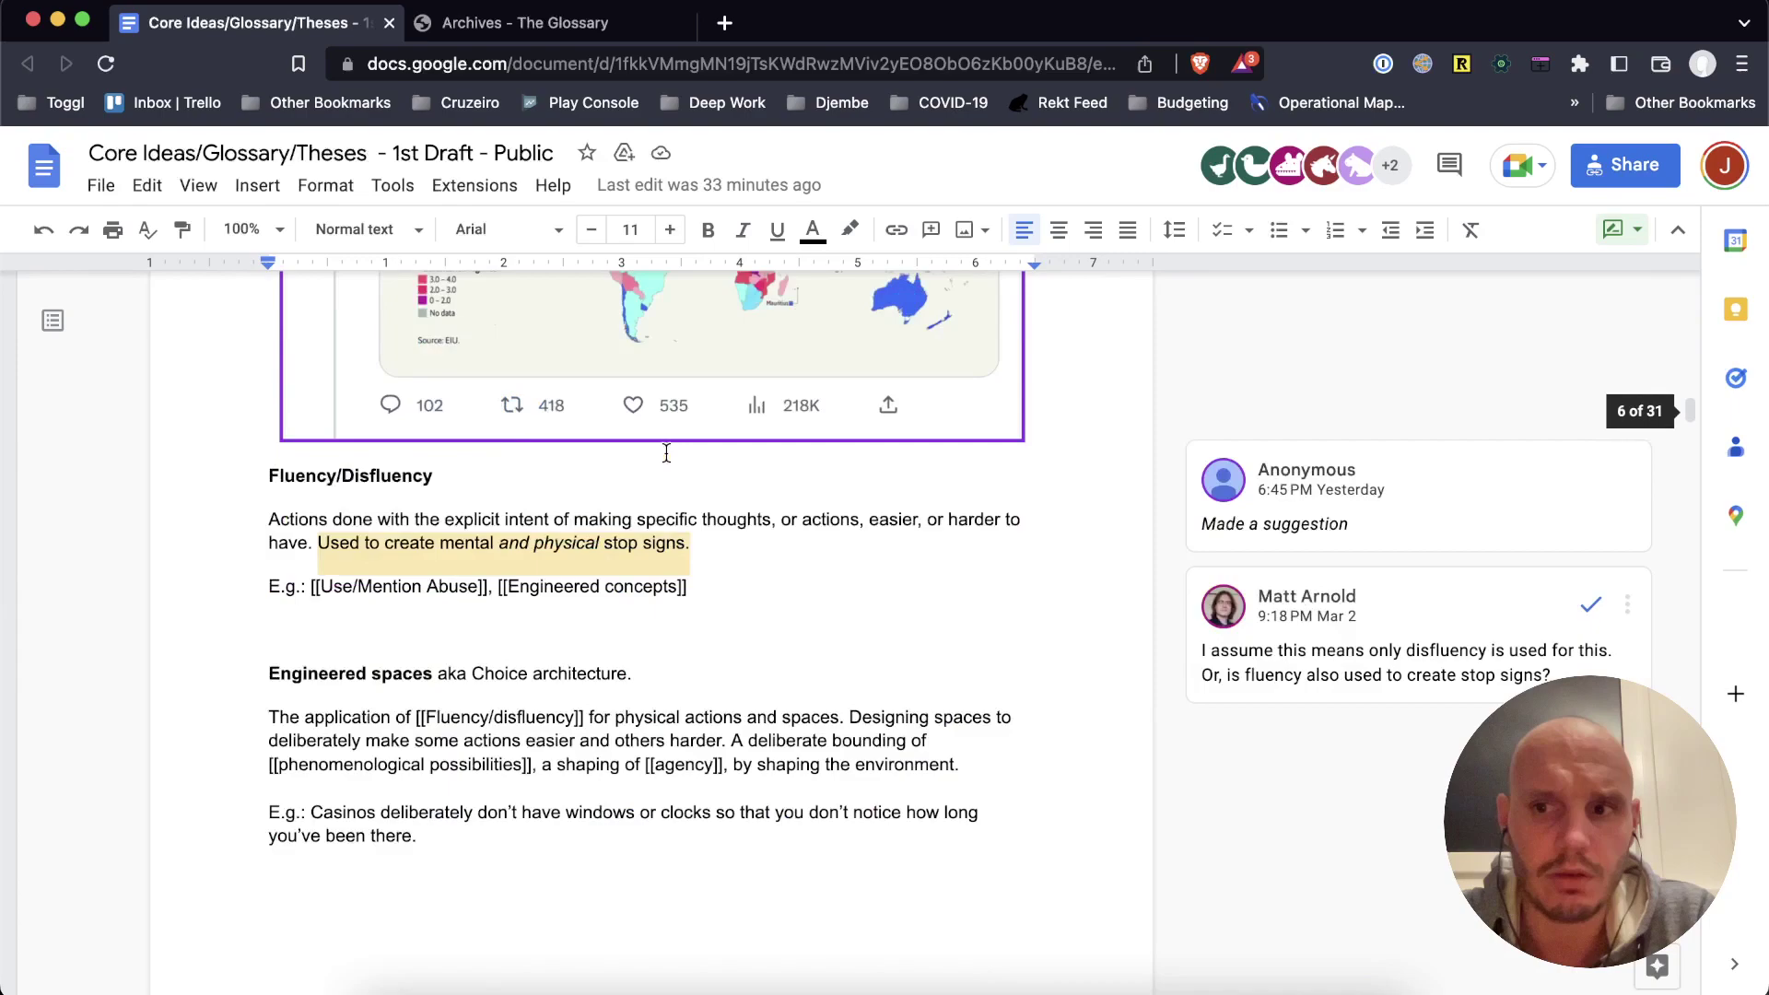
scroll(666, 452, "down", 5)
scroll(666, 452, "down", 5)
scroll(665, 452, "down", 5)
scroll(668, 452, "down", 5)
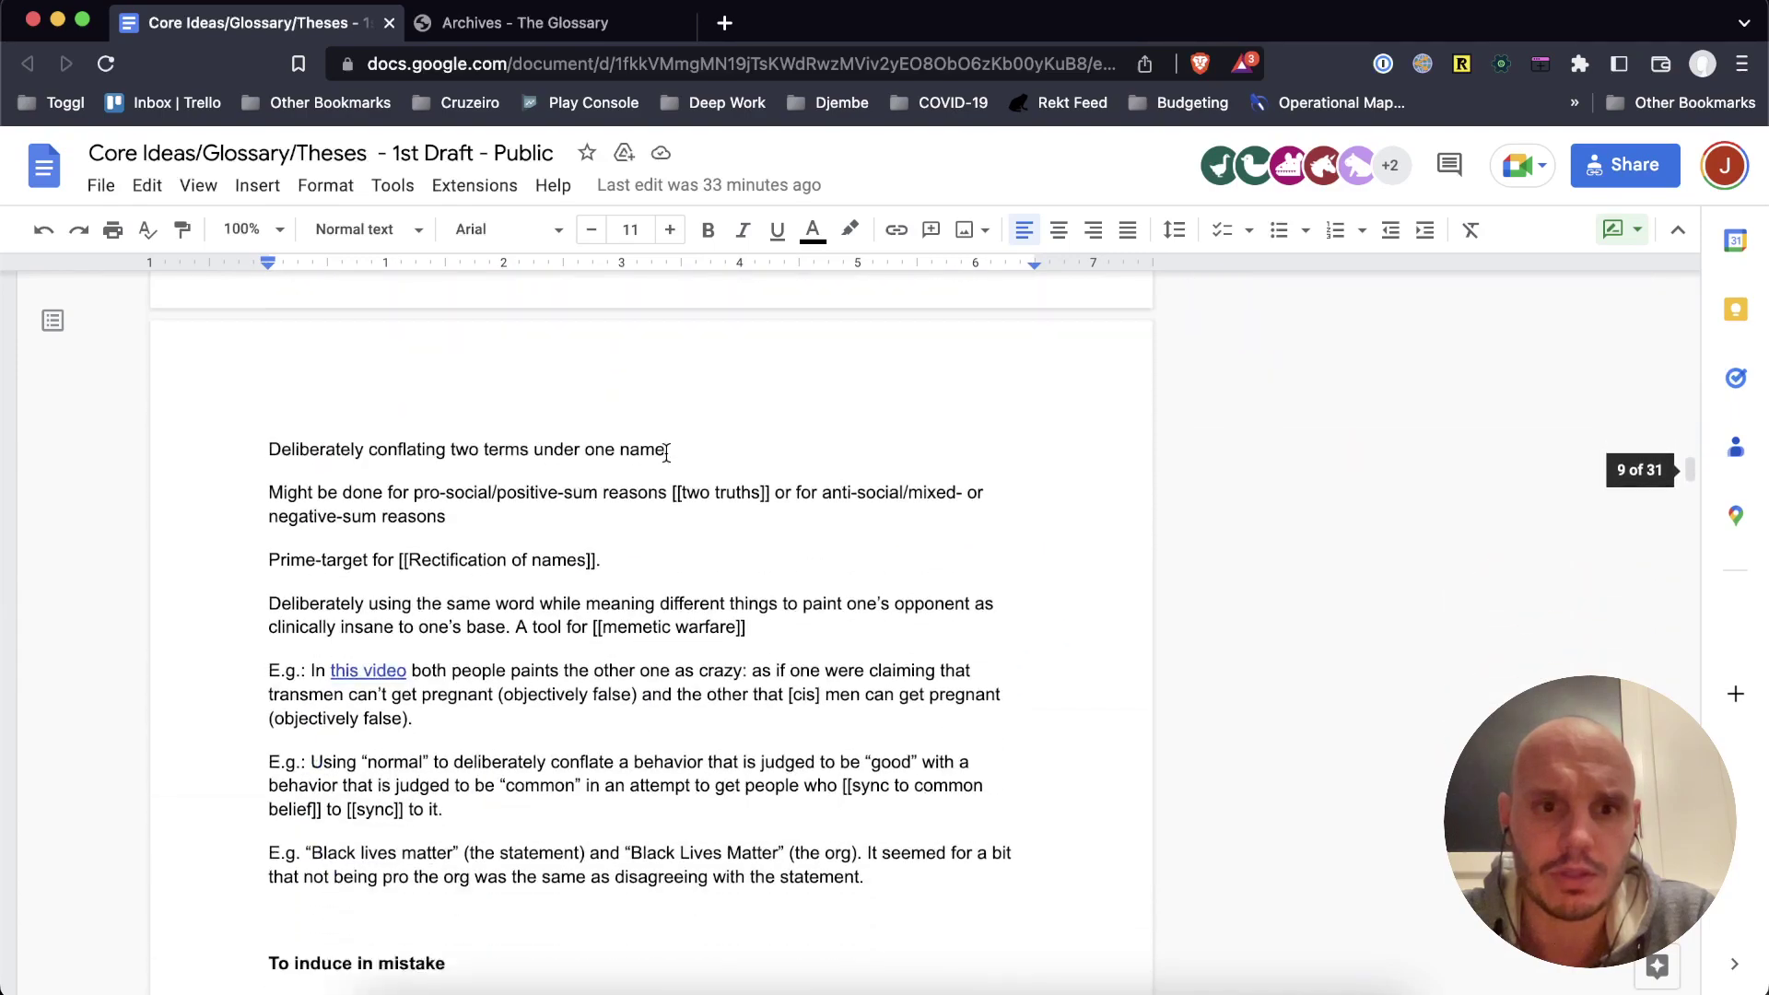
scroll(668, 452, "down", 5)
scroll(667, 452, "down", 5)
scroll(669, 453, "down", 5)
scroll(668, 454, "down", 5)
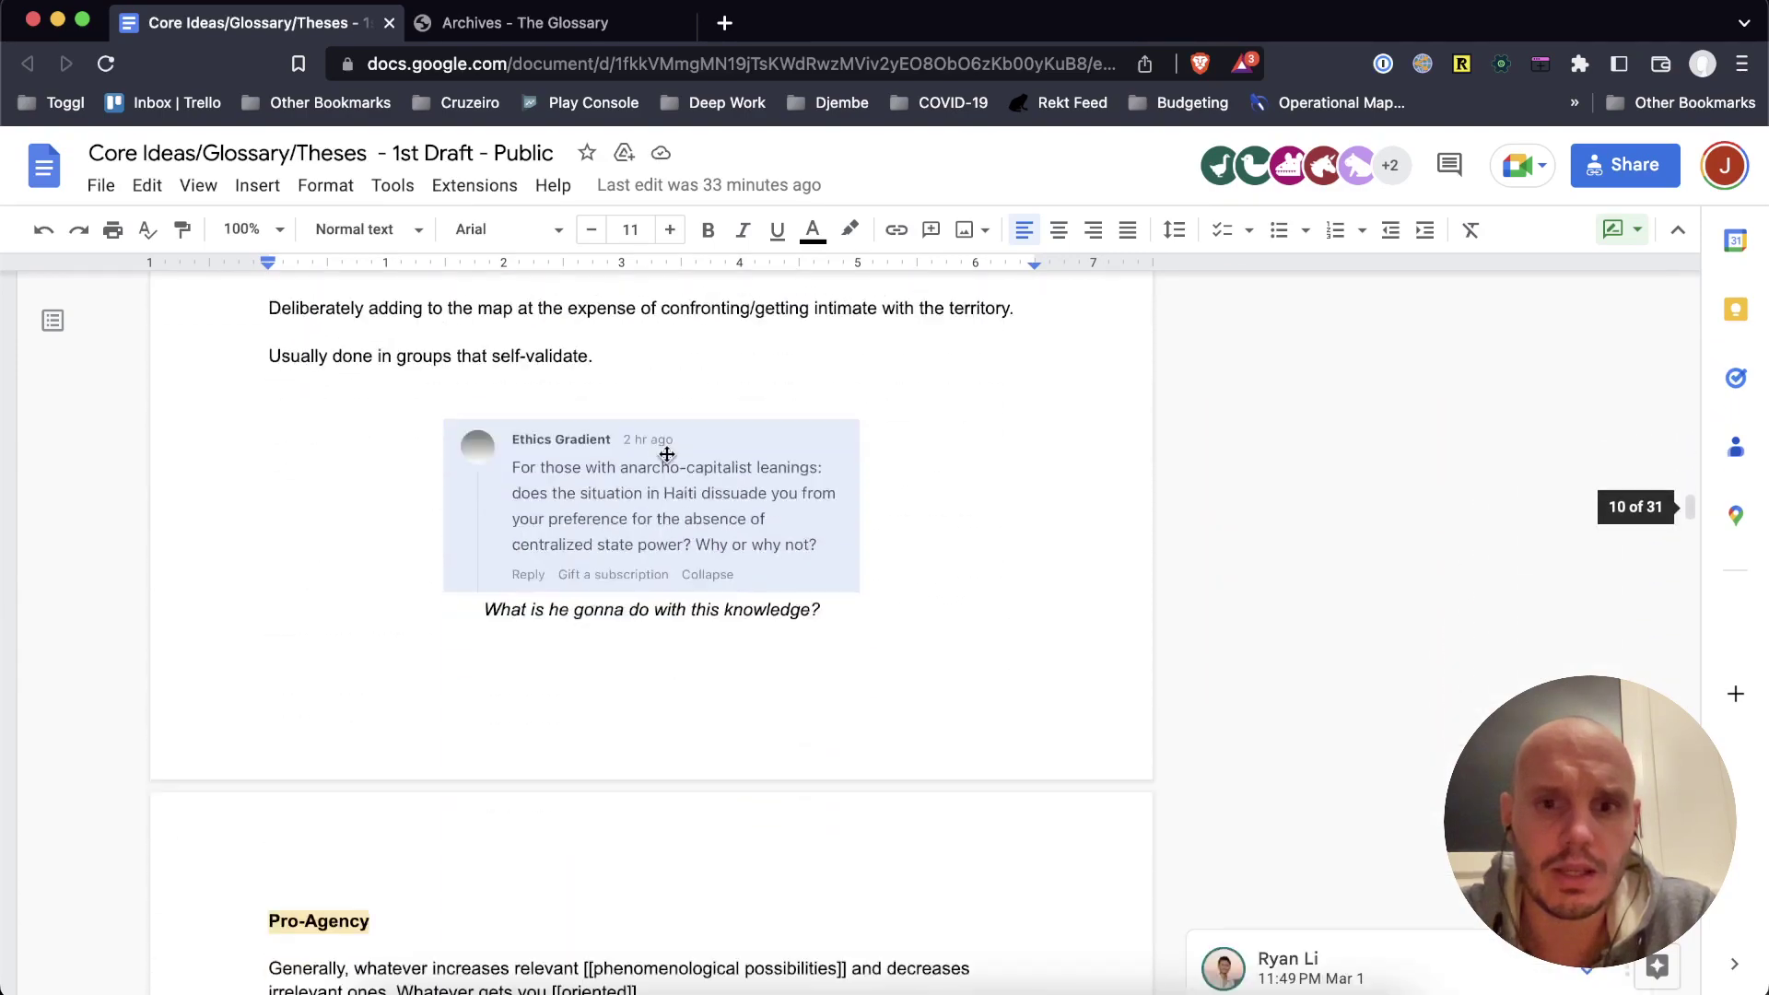
scroll(667, 454, "down", 5)
scroll(669, 454, "down", 5)
scroll(667, 453, "down", 5)
scroll(668, 455, "down", 5)
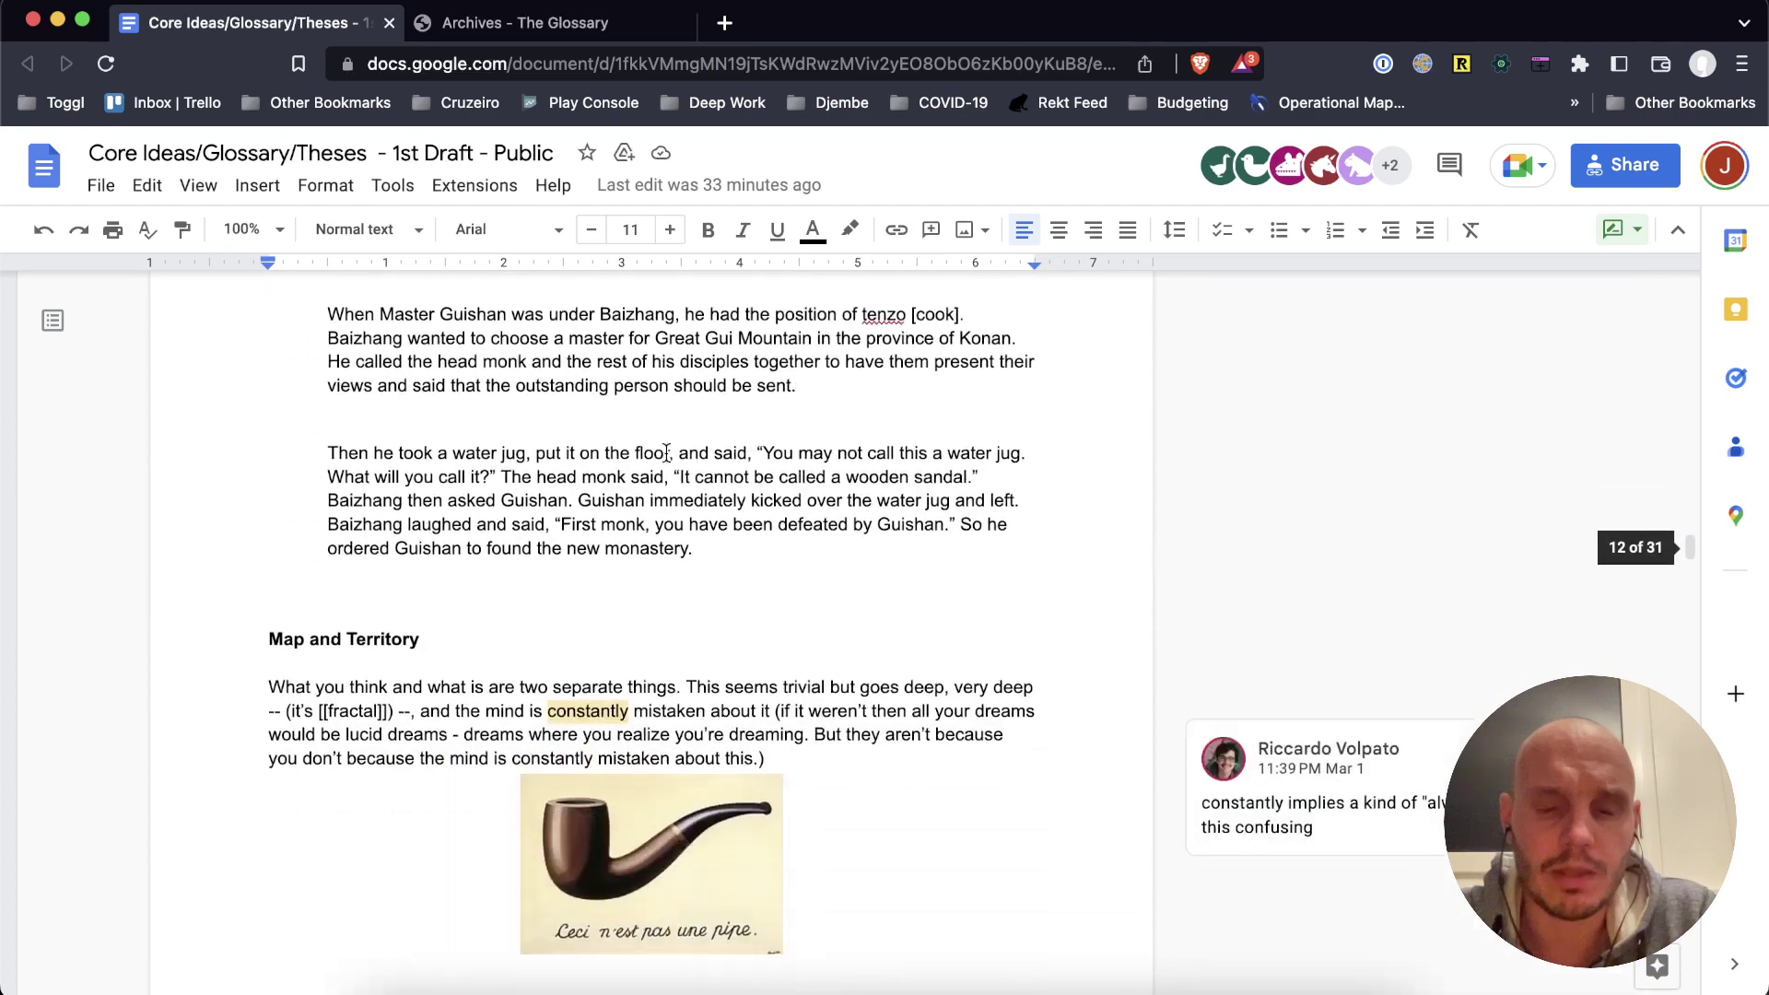
scroll(668, 454, "down", 5)
scroll(668, 454, "down", 5)
scroll(668, 454, "down", 5)
scroll(668, 454, "down", 5)
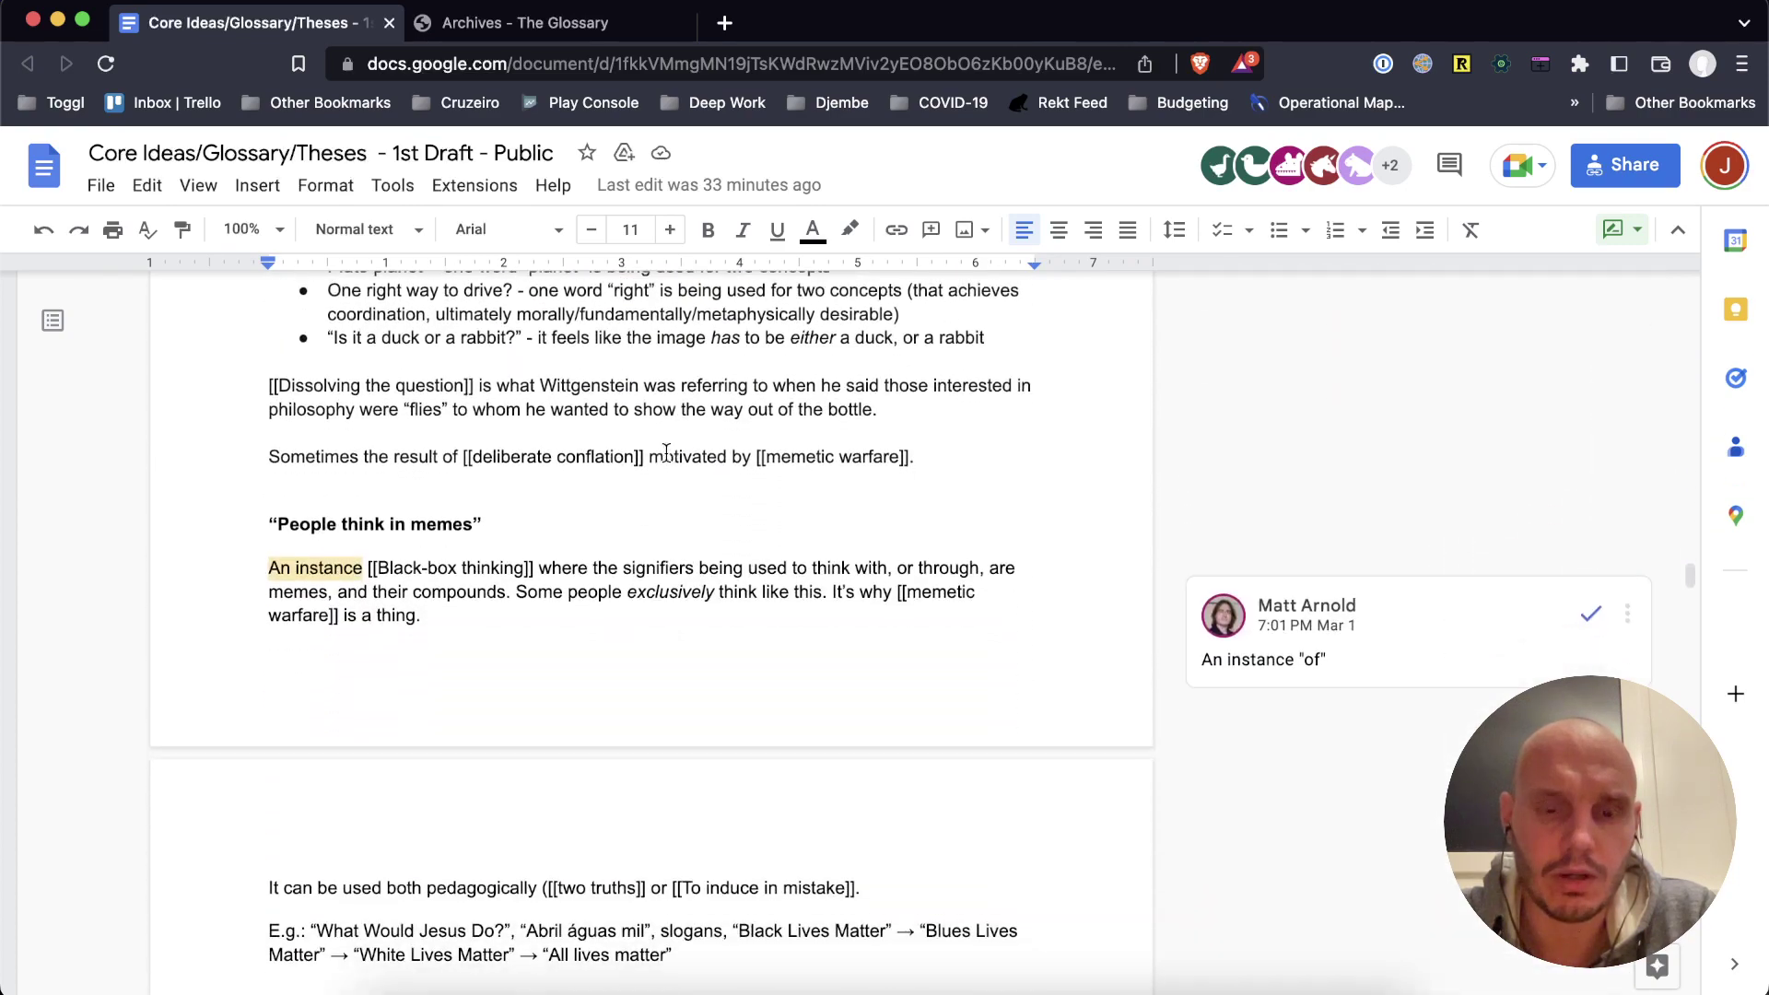
scroll(669, 453, "down", 3)
scroll(667, 453, "down", 5)
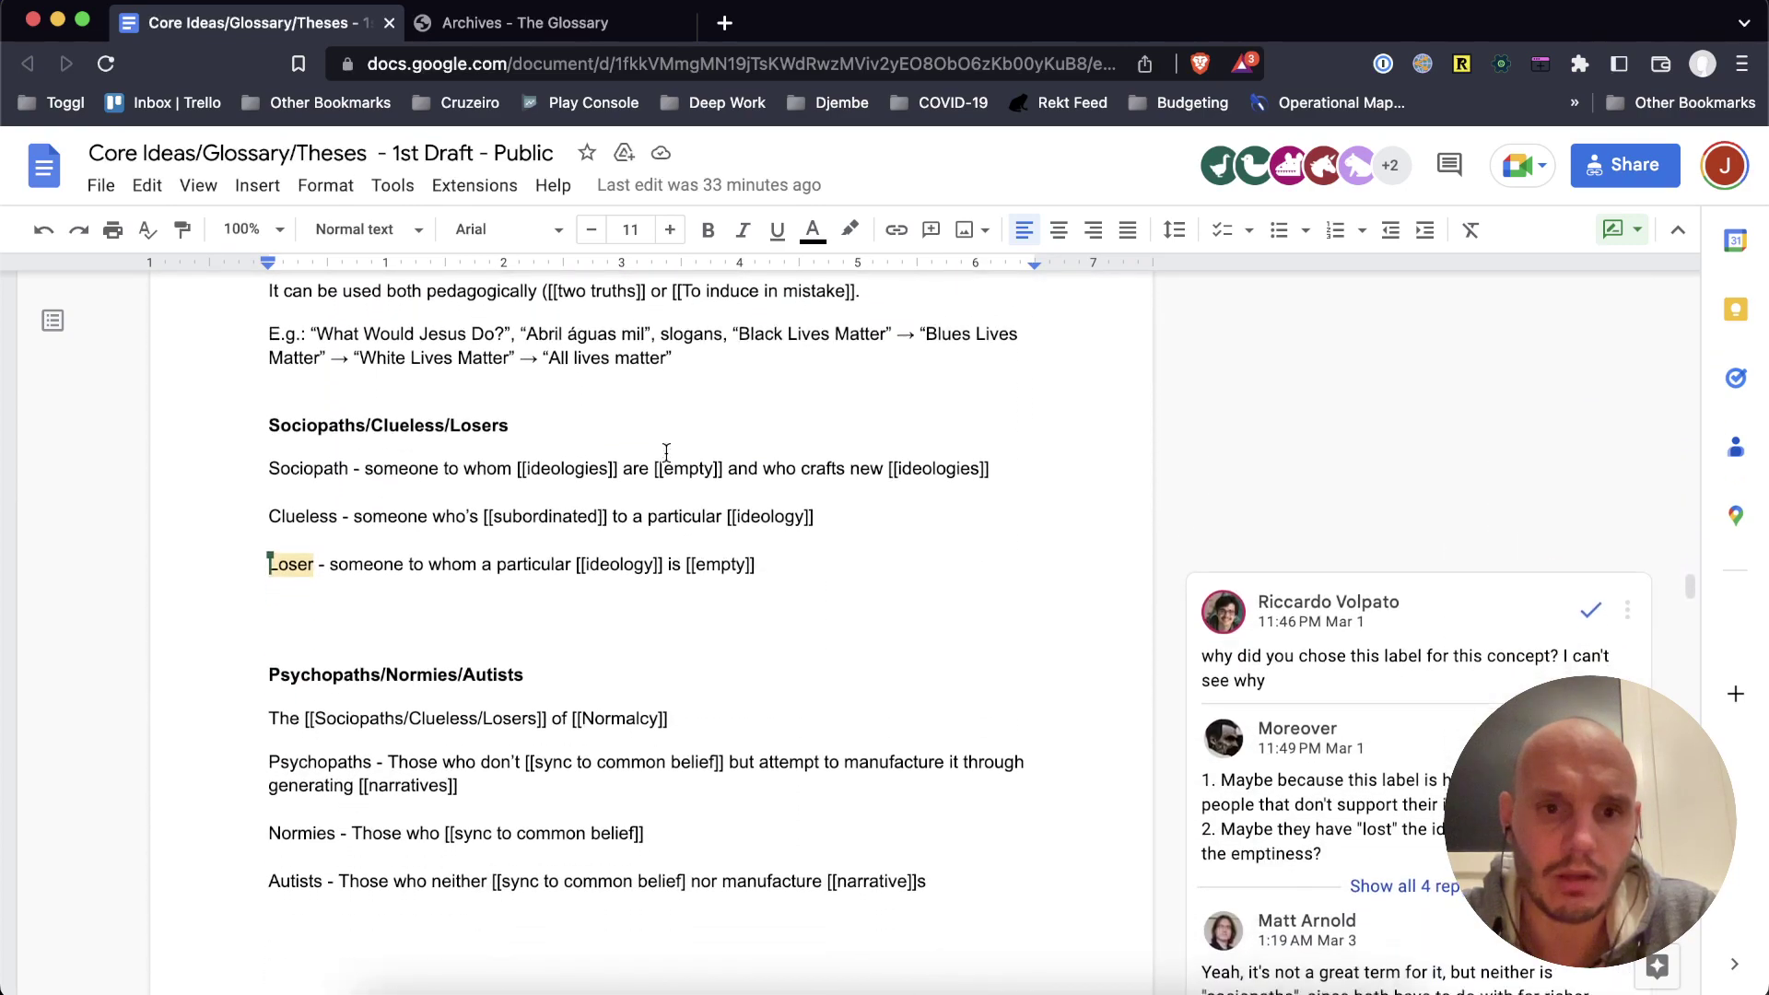
scroll(666, 453, "down", 5)
scroll(666, 452, "down", 5)
scroll(667, 452, "down", 5)
scroll(666, 455, "down", 5)
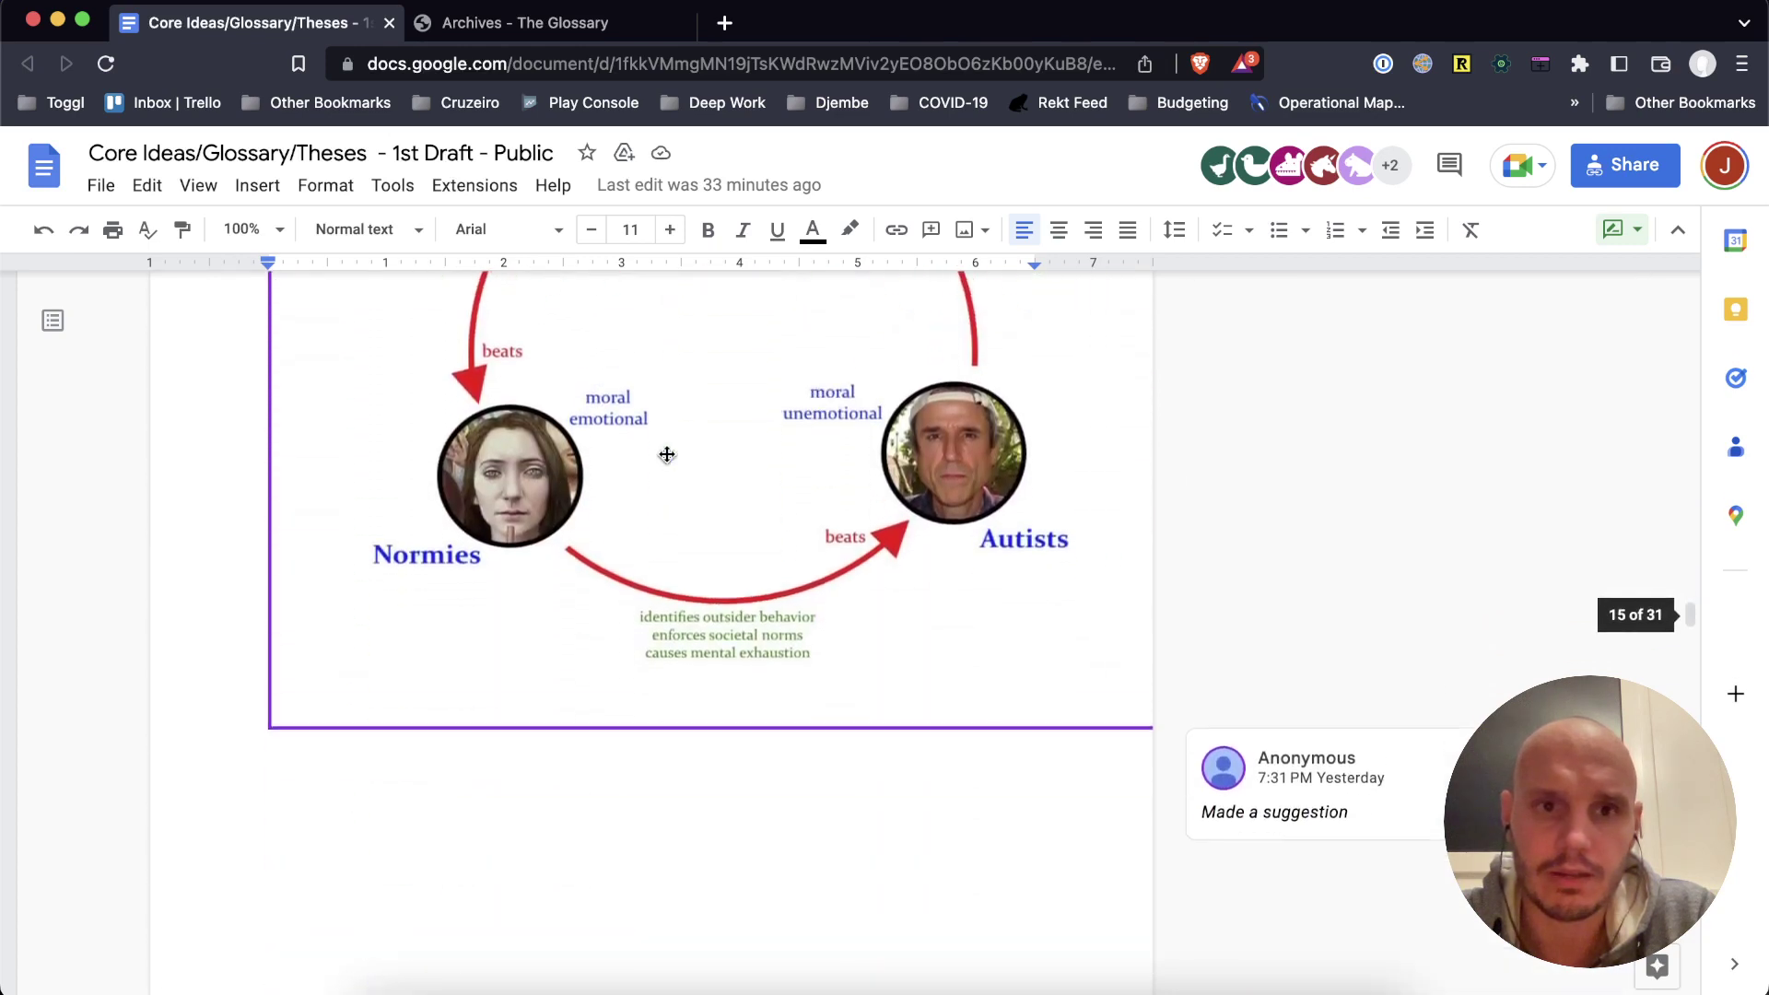
scroll(666, 453, "down", 1)
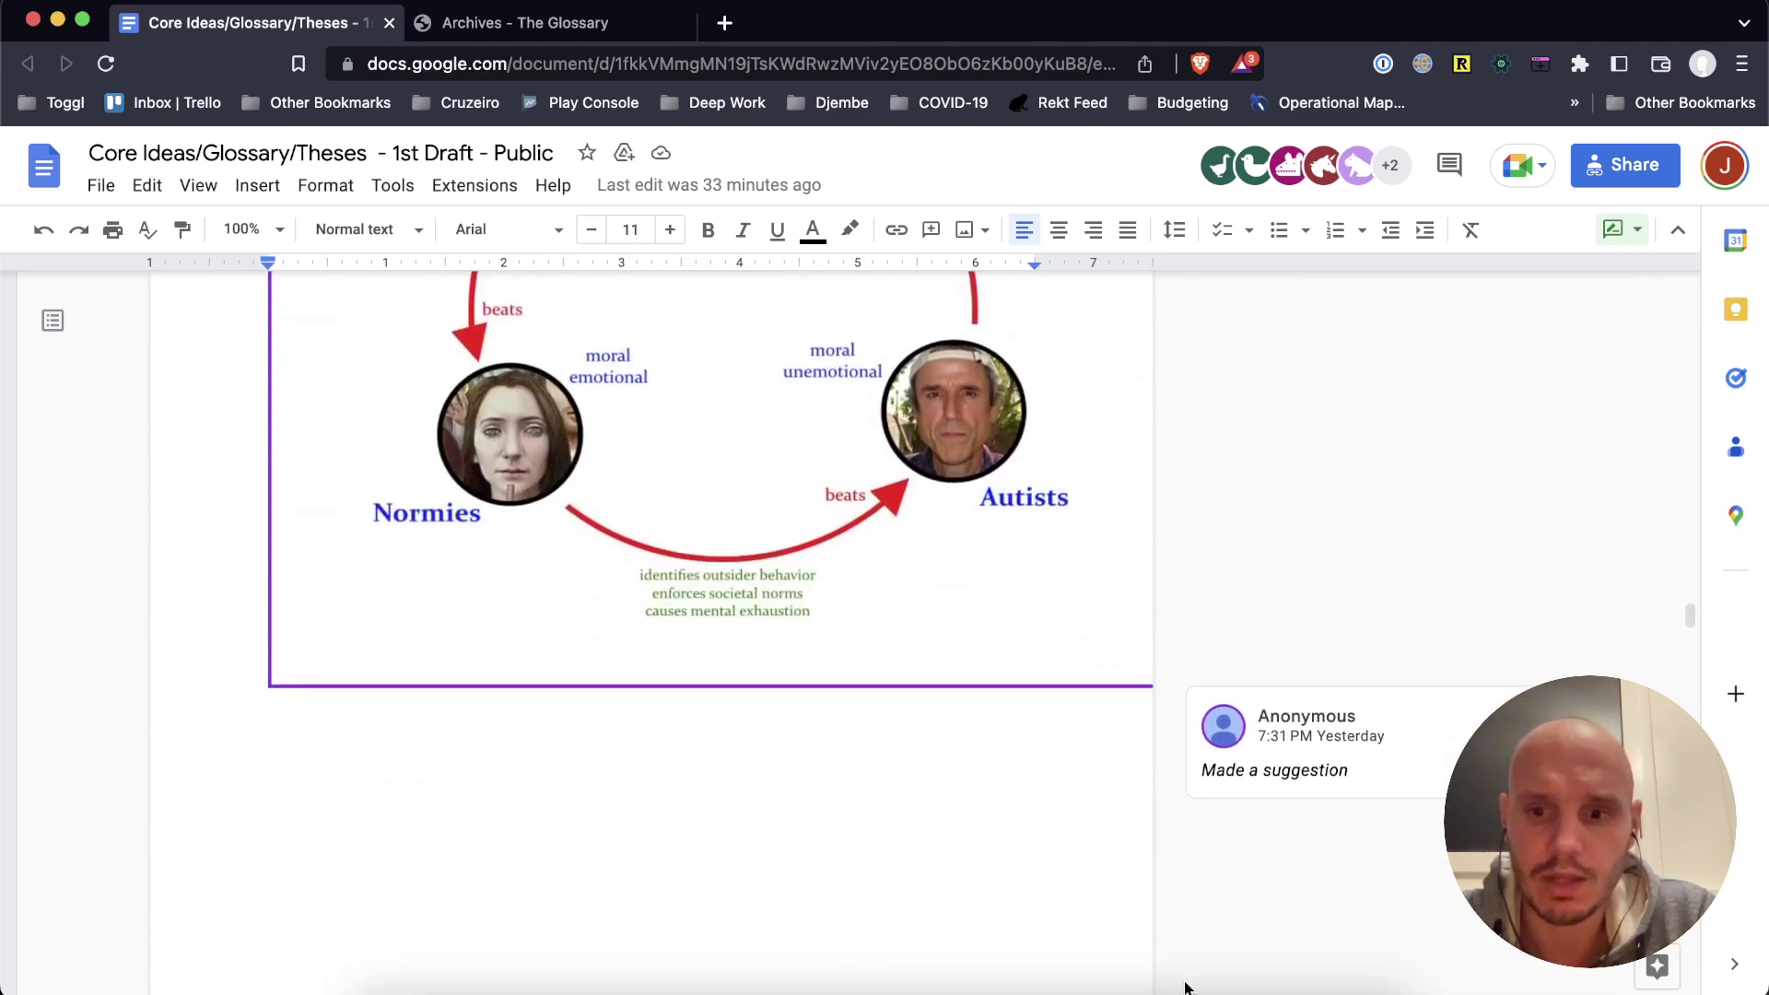
scroll(989, 806, "up", 5)
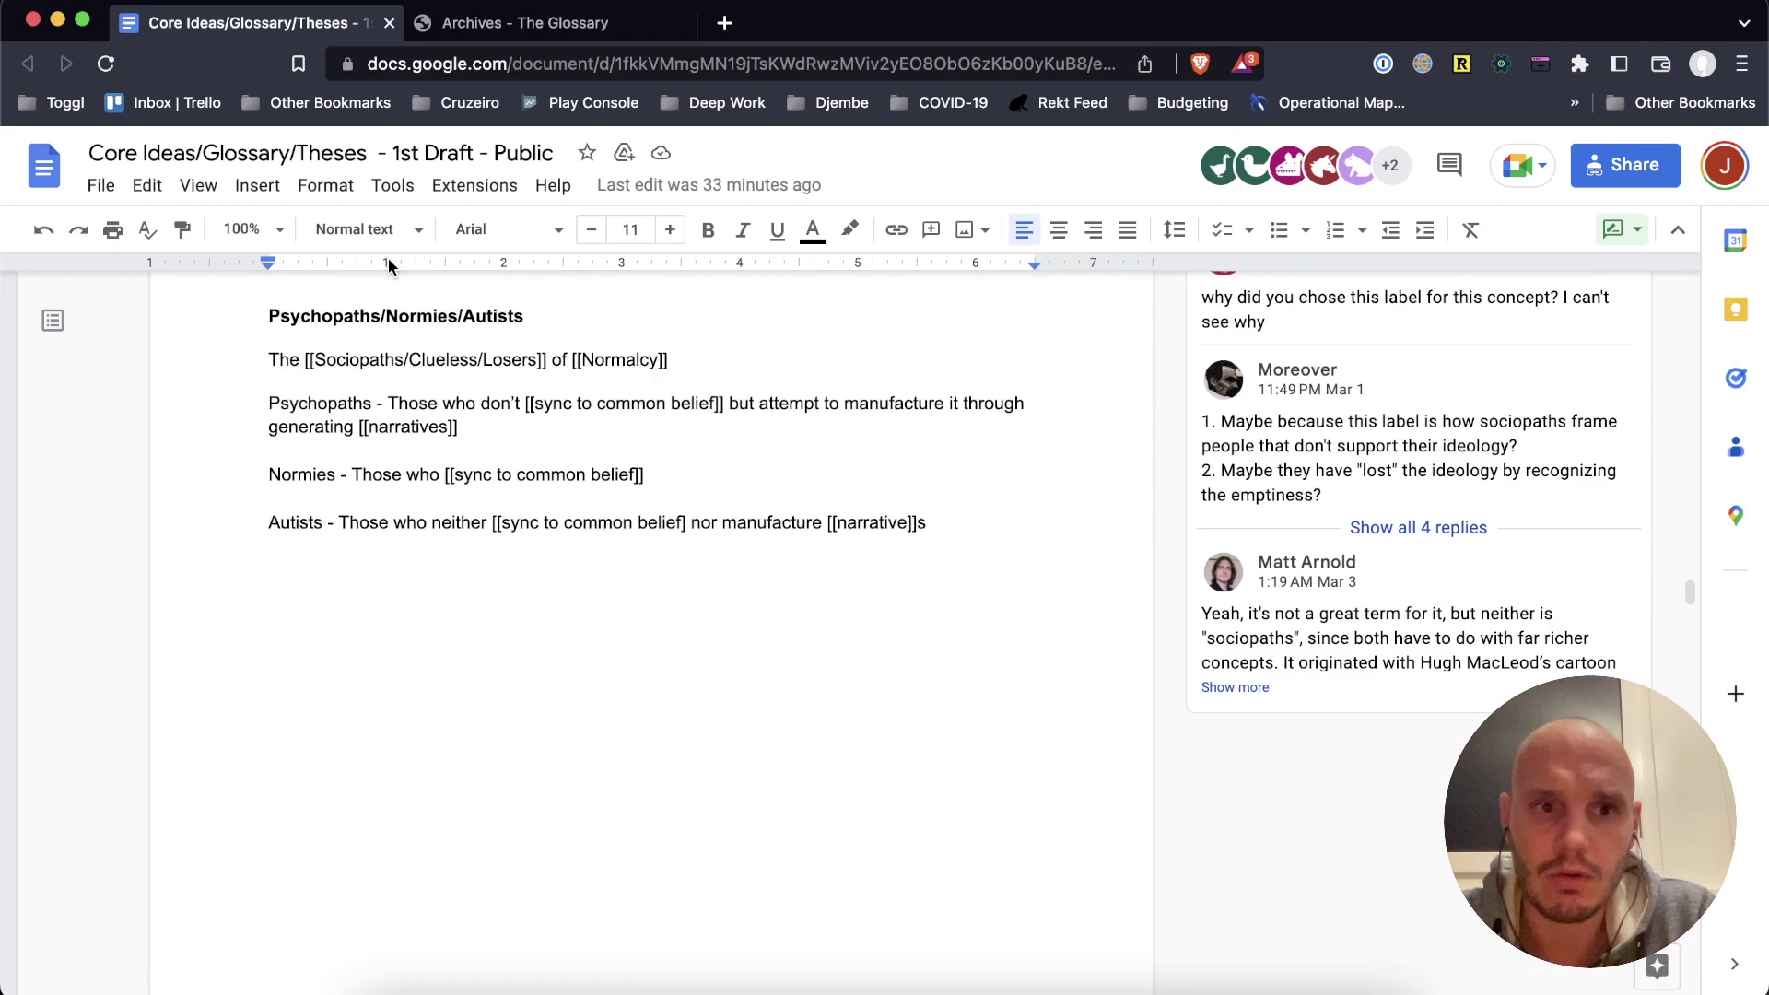
scroll(496, 492, "down", 1)
scroll(1229, 919, "down", 5)
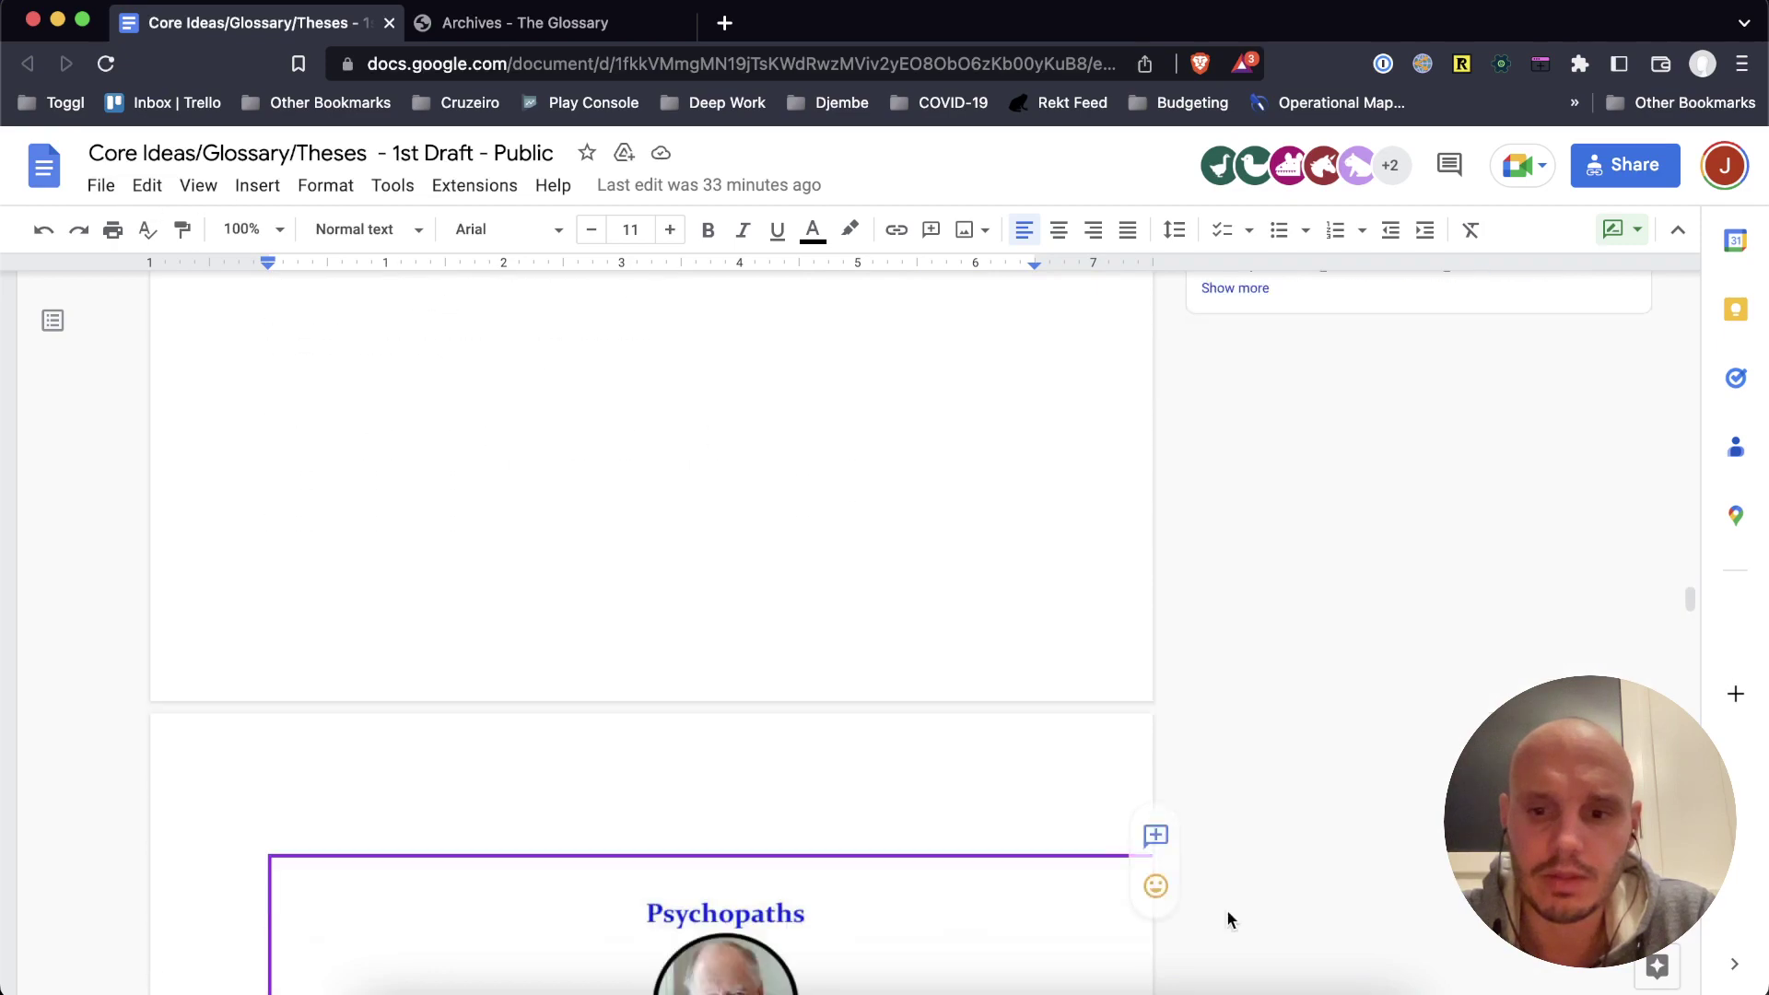
Step: Browse converted notes: Agential layering, Anti-agency, Bullshit, Constraint, Deciding, Denotation vs connotation
left_click(1254, 984)
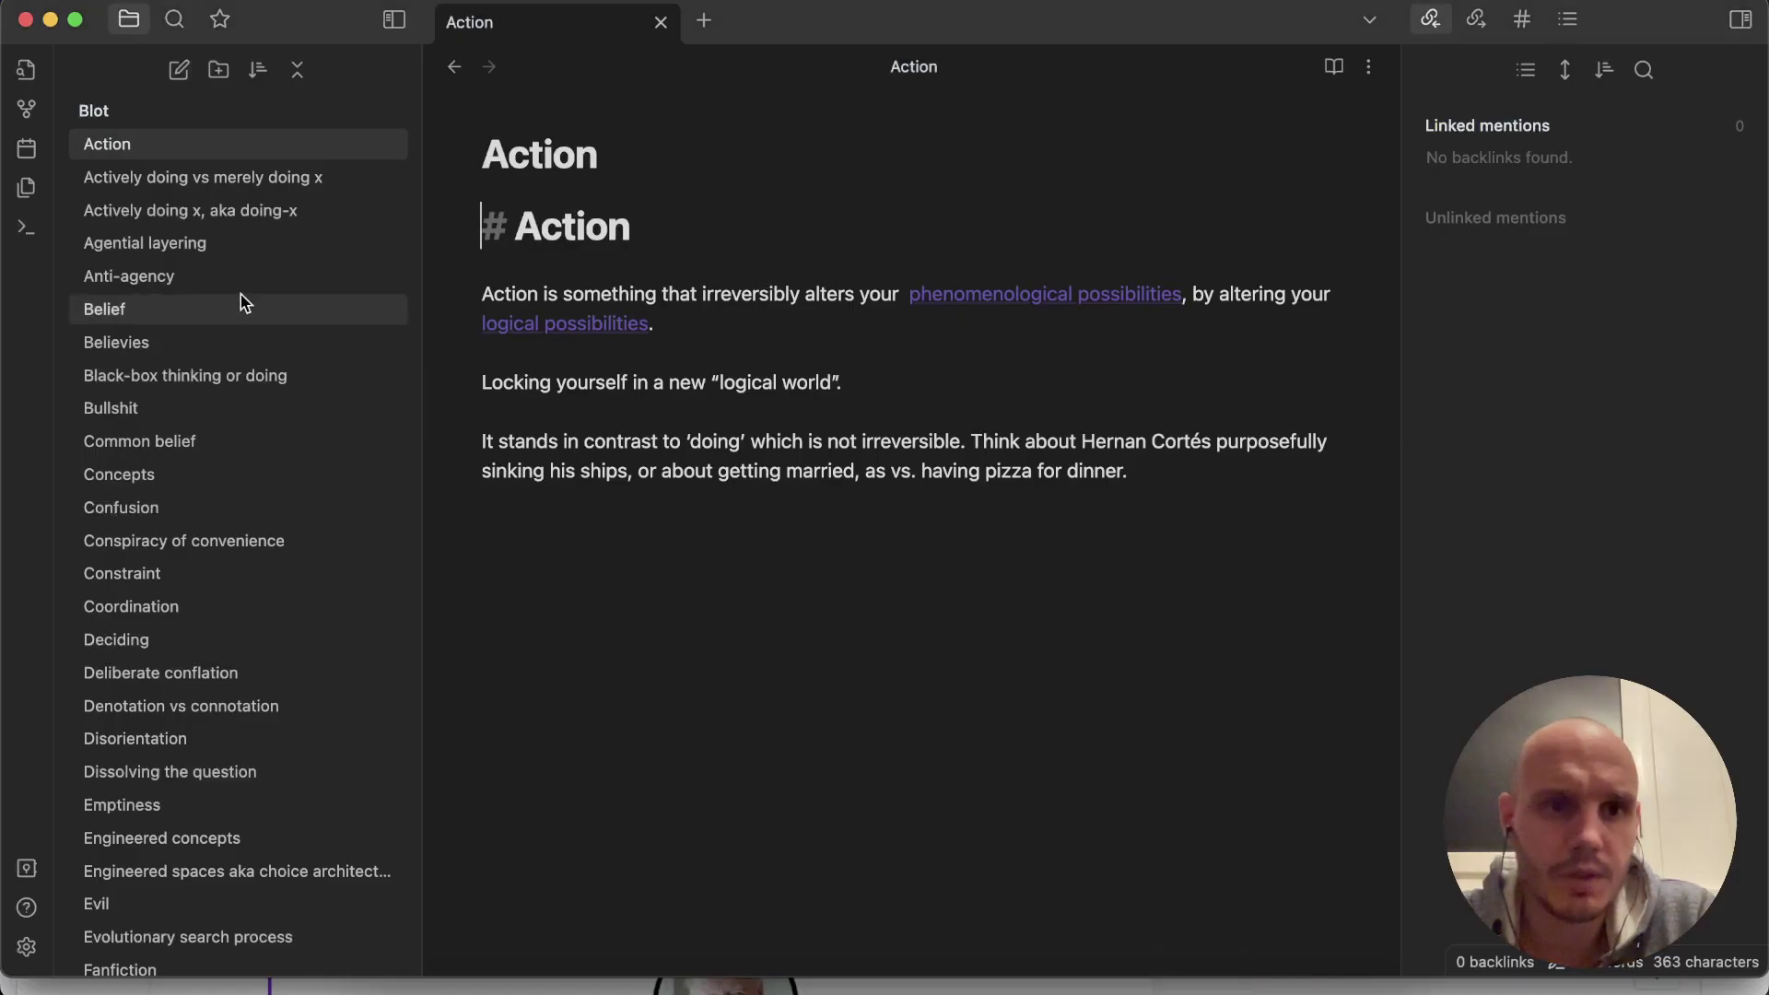
left_click(174, 242)
left_click(177, 282)
left_click(181, 404)
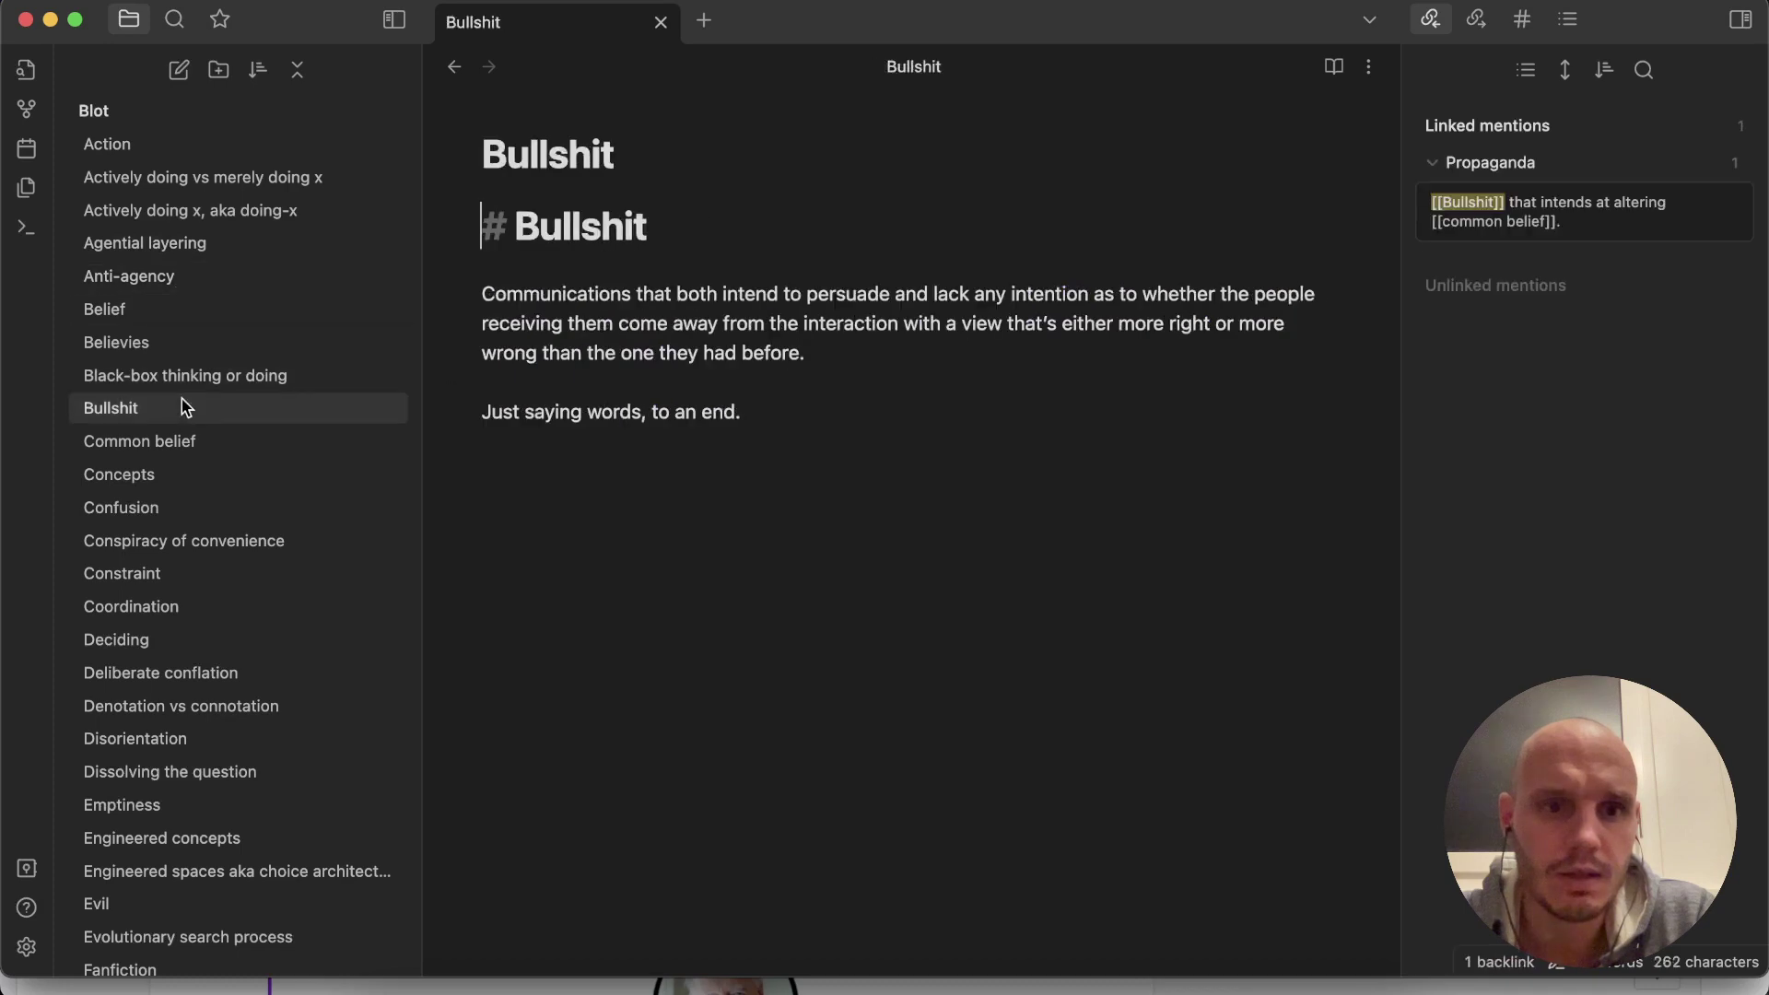
scroll(197, 473, "down", 2)
scroll(166, 457, "down", 2)
left_click(149, 432)
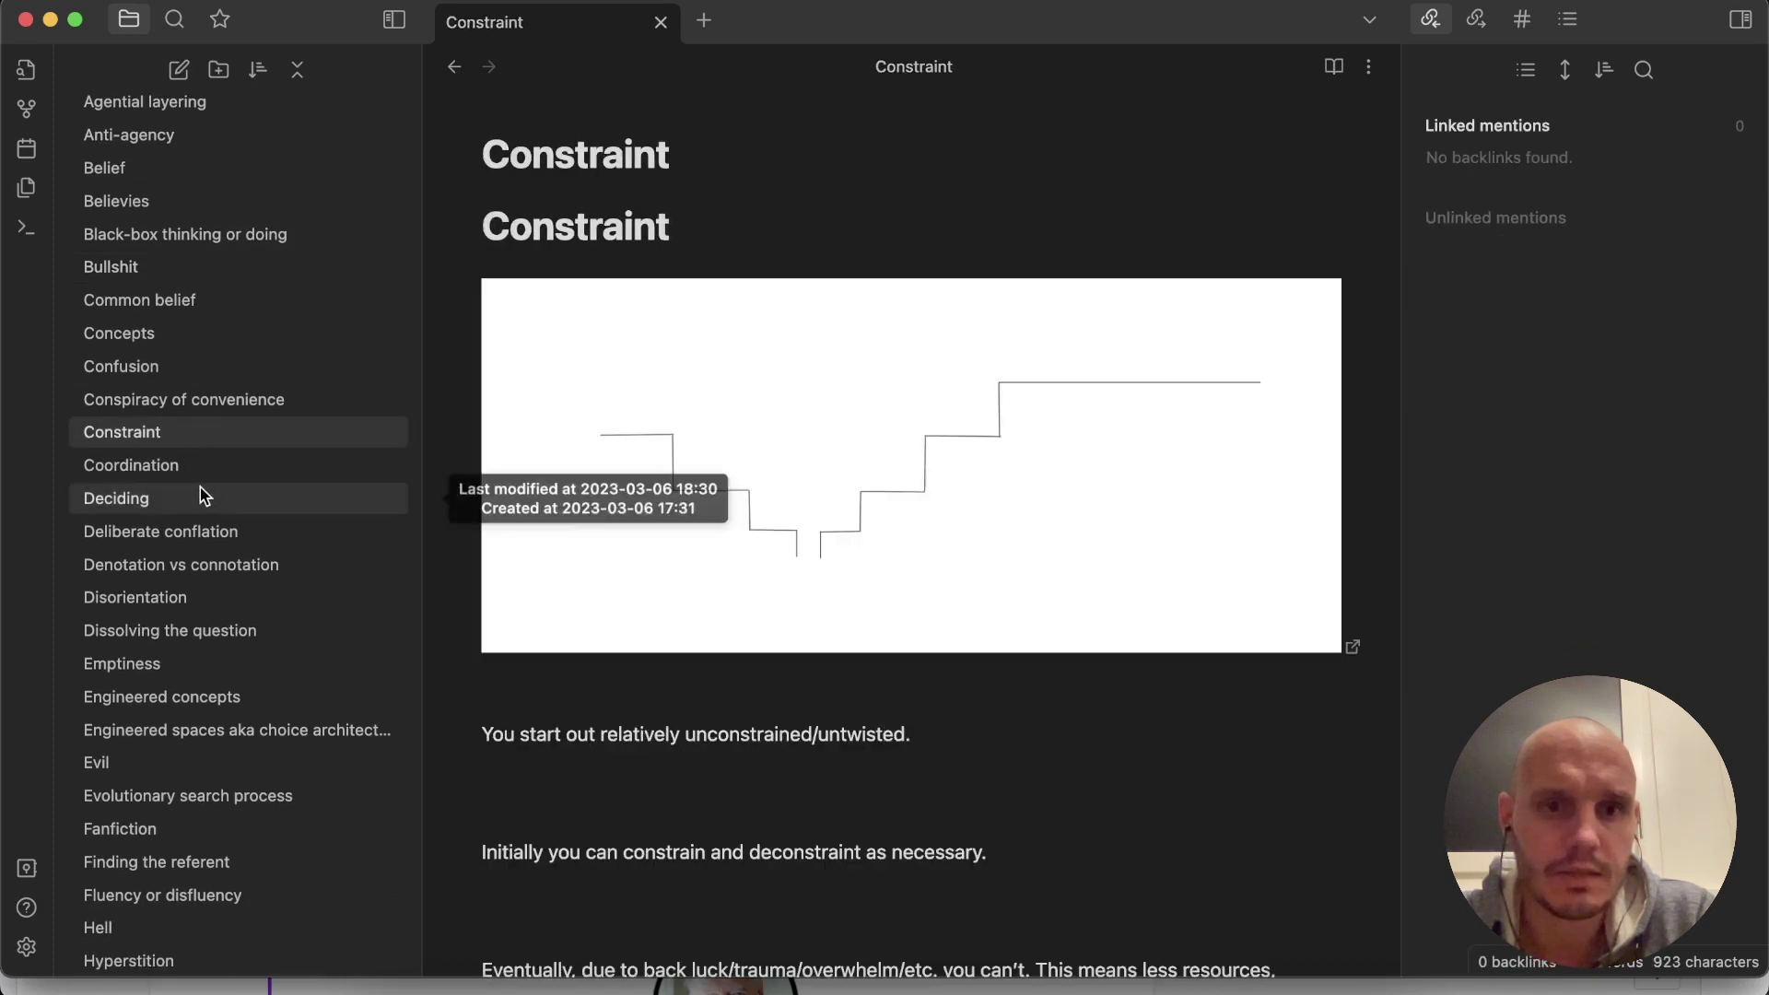
left_click(201, 495)
left_click(200, 559)
left_click(205, 431)
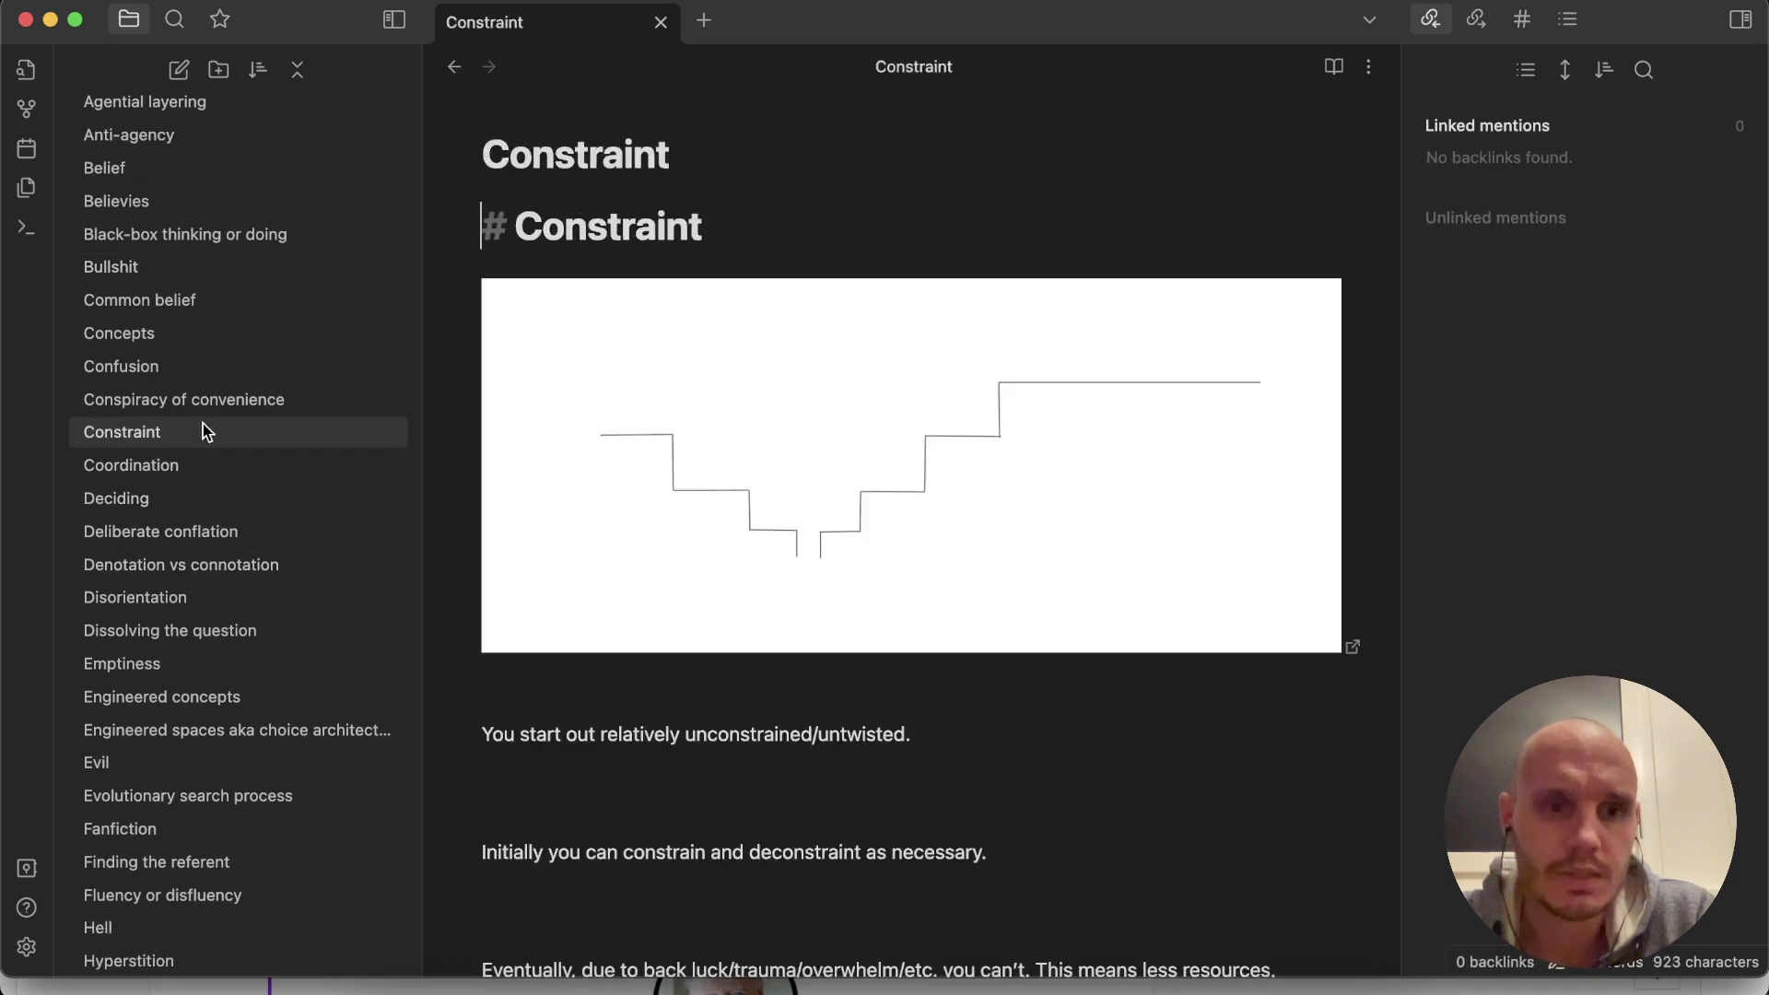
scroll(197, 512, "down", 1)
scroll(197, 515, "down", 2)
Step: Continue through Engineered spaces, Finding the referent, Evil, Icons, Hell, Ideology, Lying with the truth, then Concepts
left_click(201, 522)
scroll(204, 425, "down", 2)
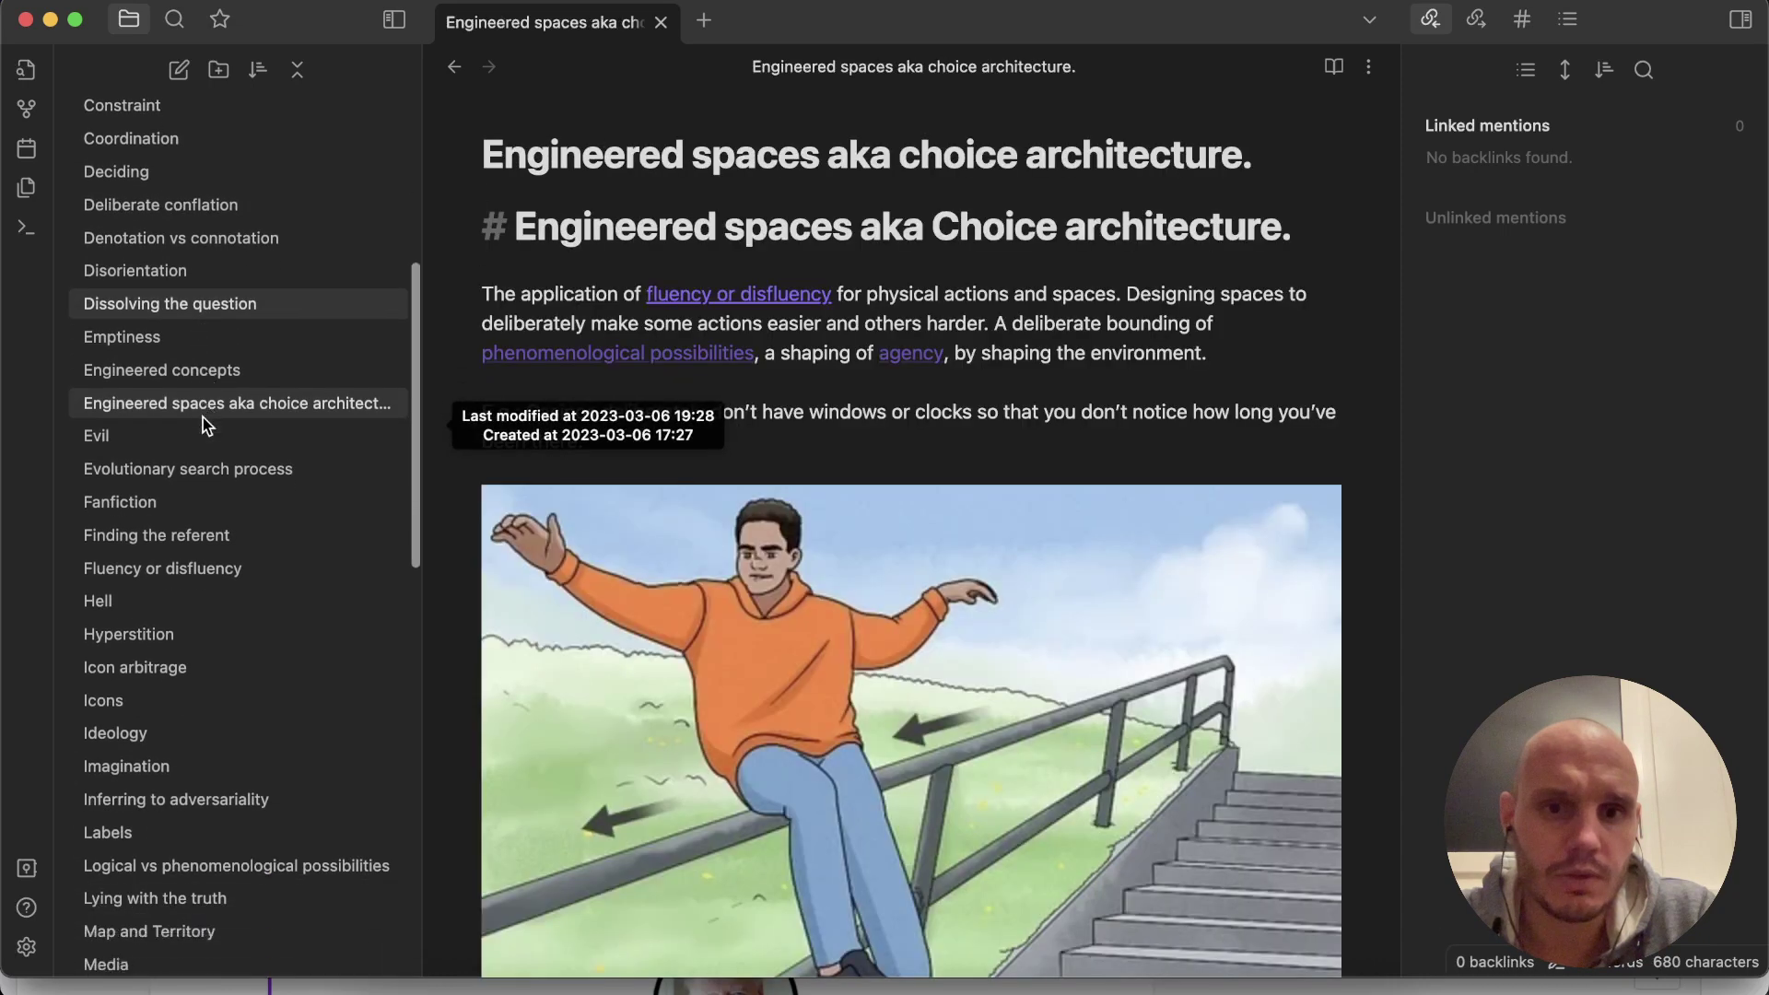
scroll(203, 418, "down", 1)
left_click(192, 519)
left_click(204, 418)
left_click(192, 521)
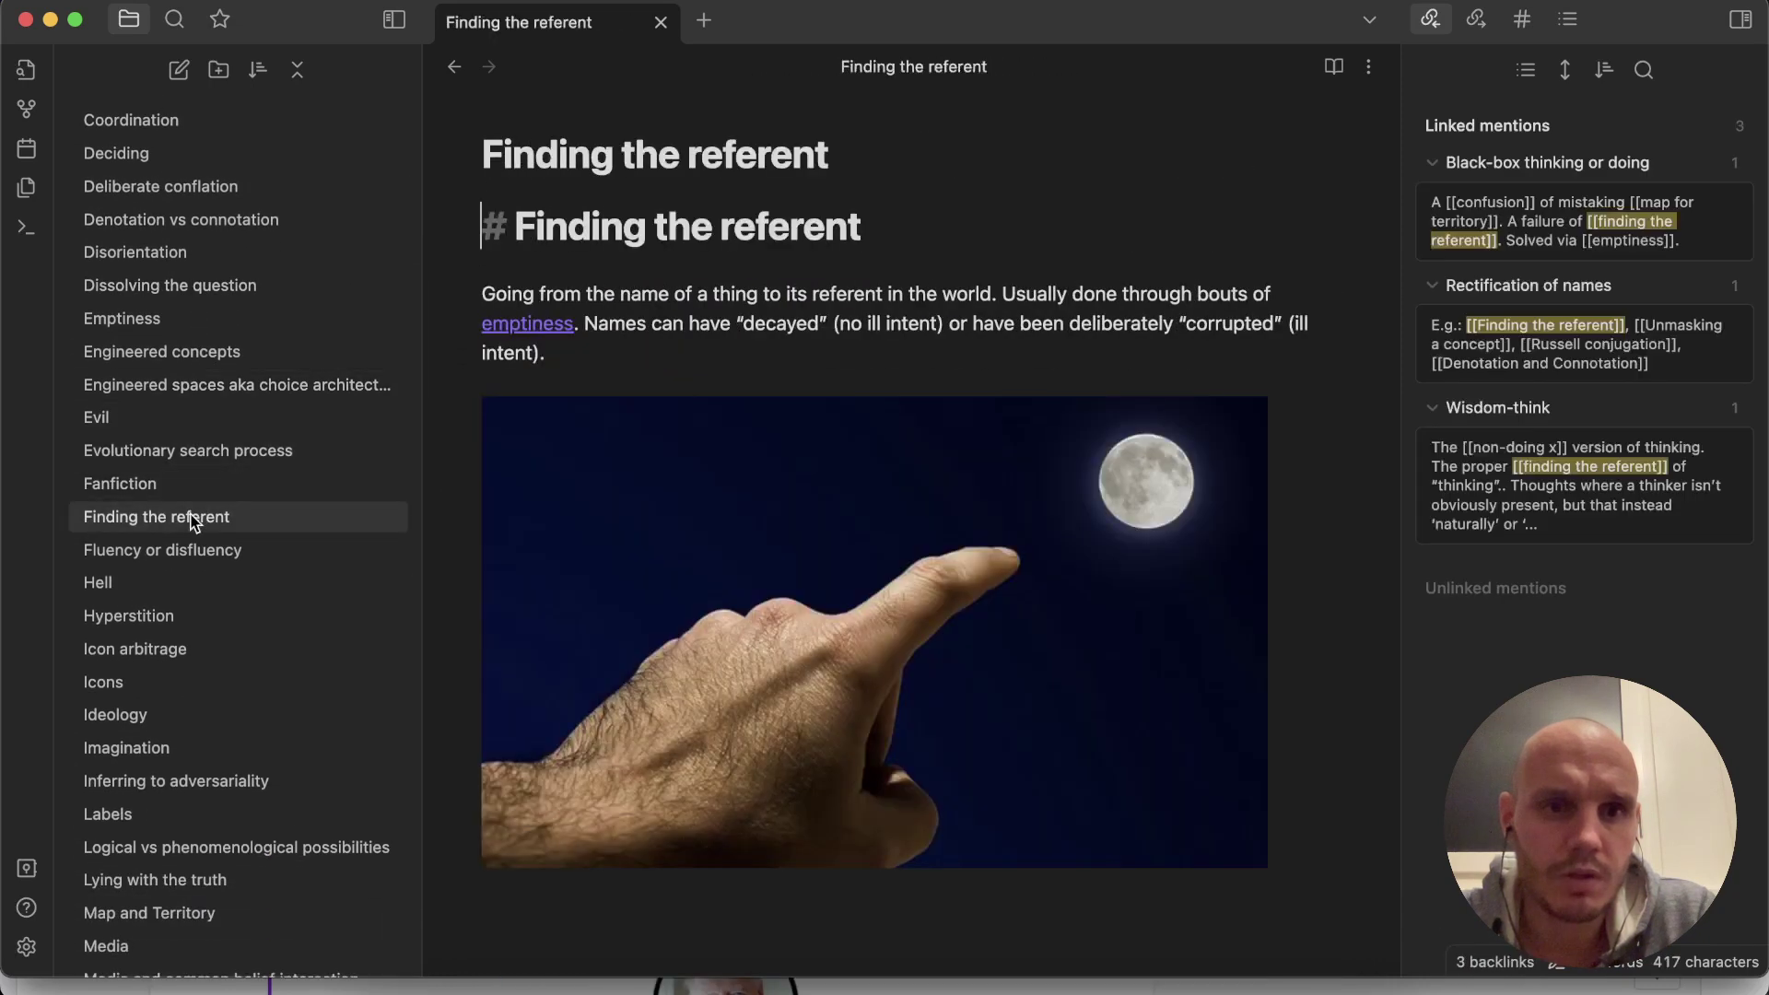
scroll(190, 595, "down", 2)
left_click(189, 592)
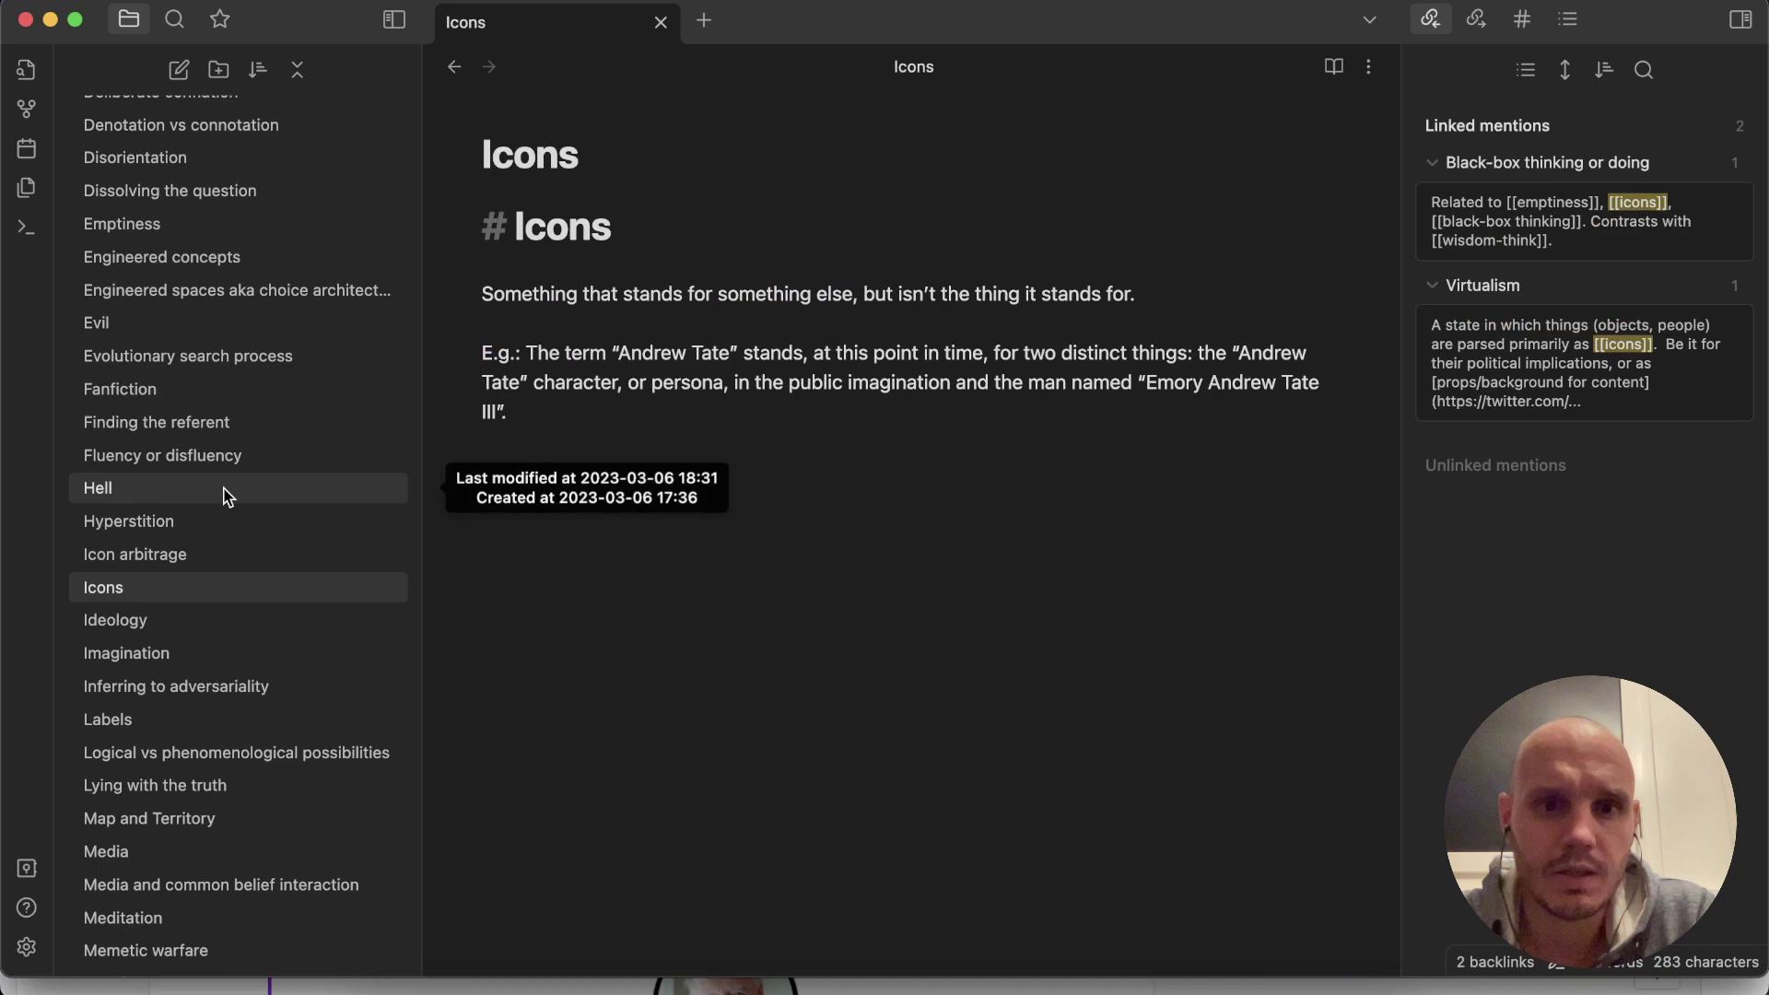
left_click(225, 491)
left_click(225, 621)
scroll(225, 650, "down", 2)
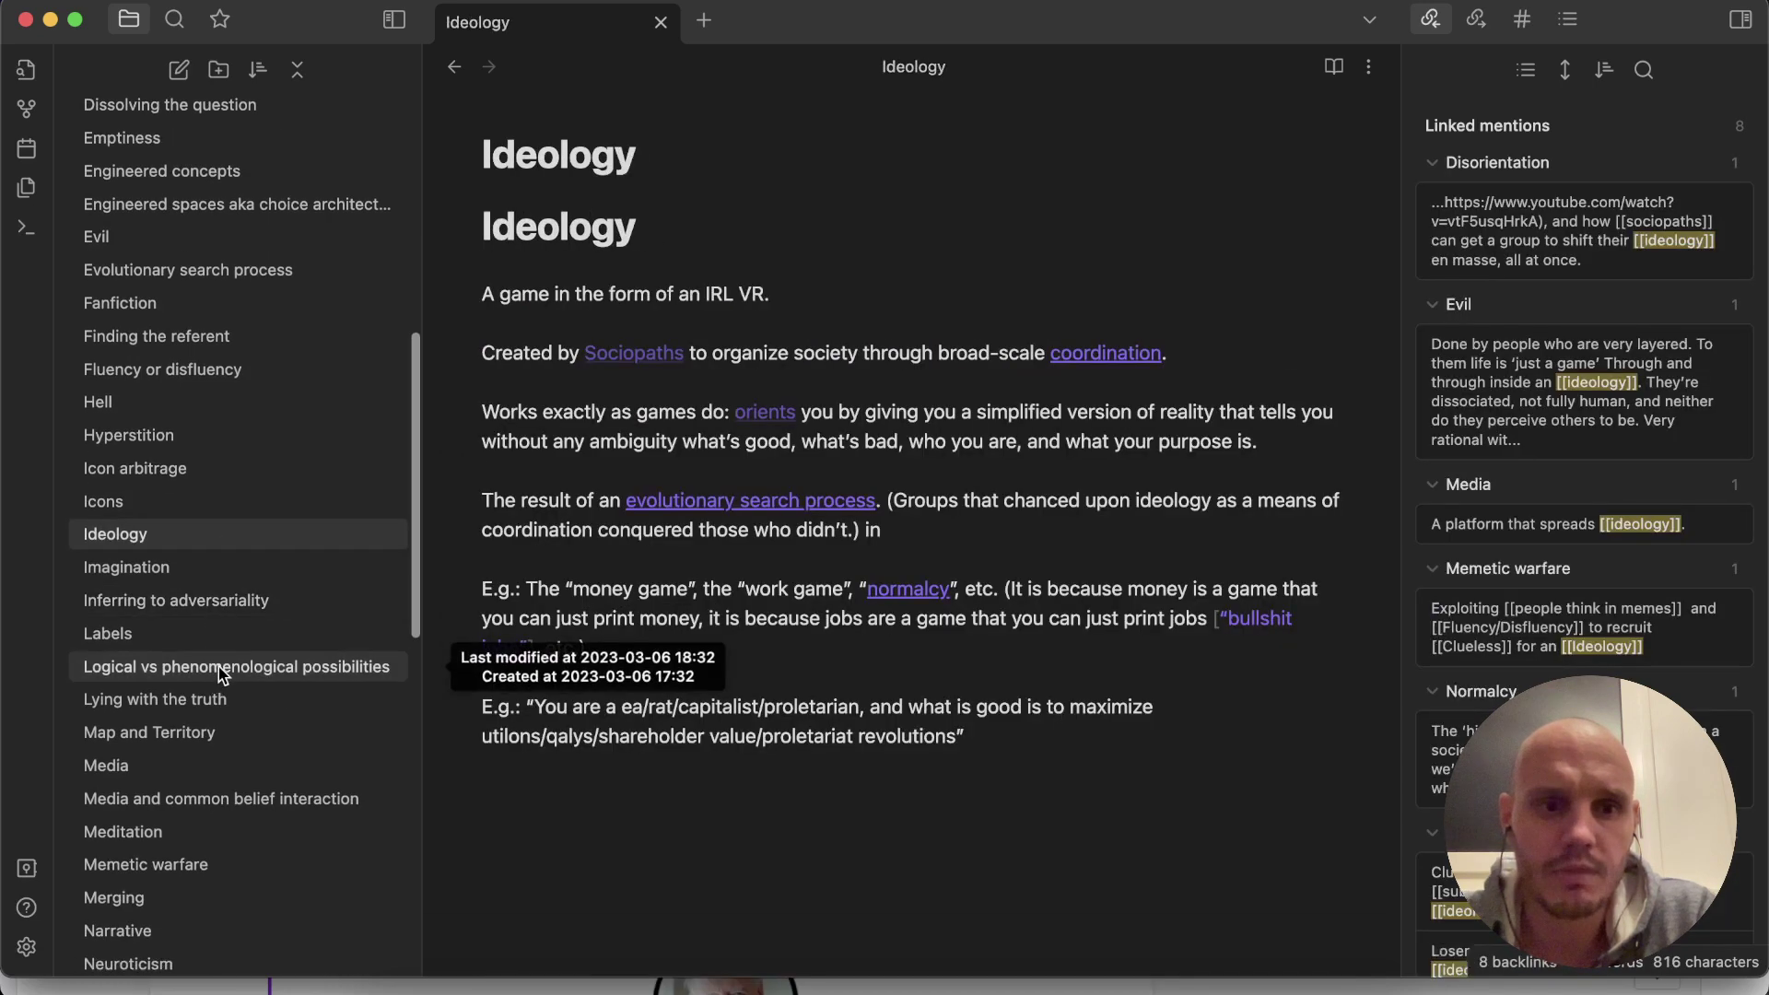
left_click(218, 667)
scroll(226, 564, "down", 2)
left_click(227, 597)
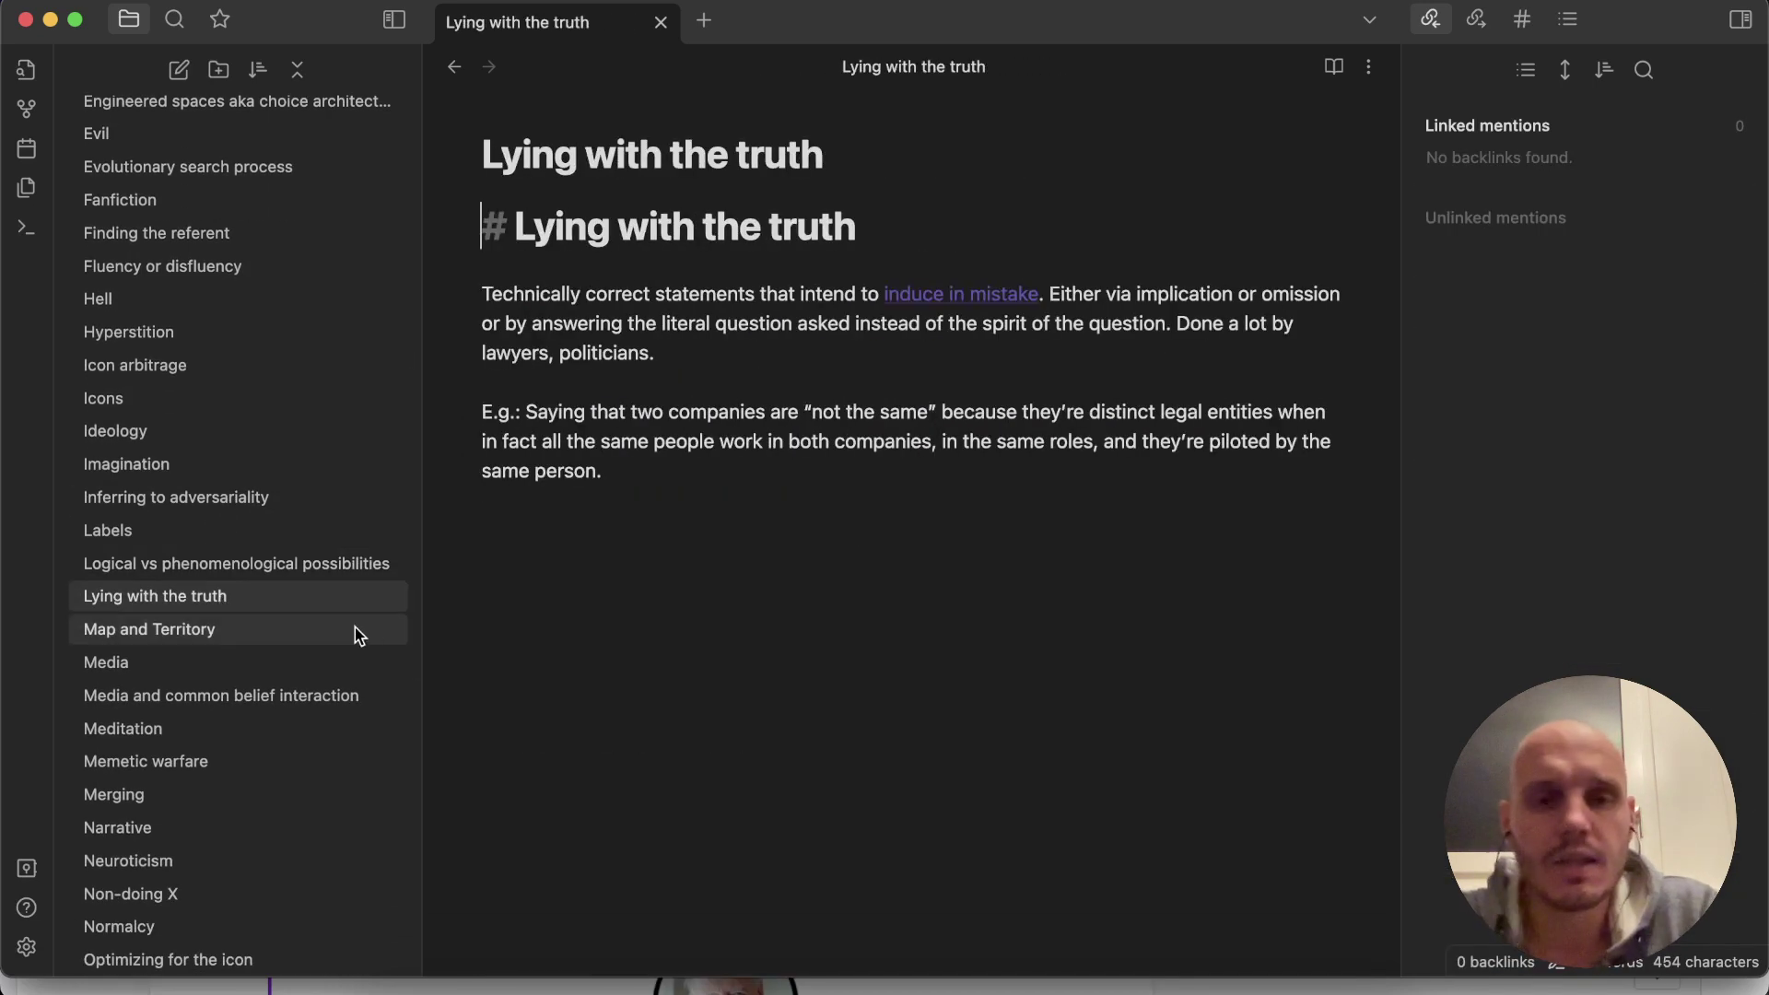
scroll(310, 413, "up", 8)
scroll(304, 394, "up", 5)
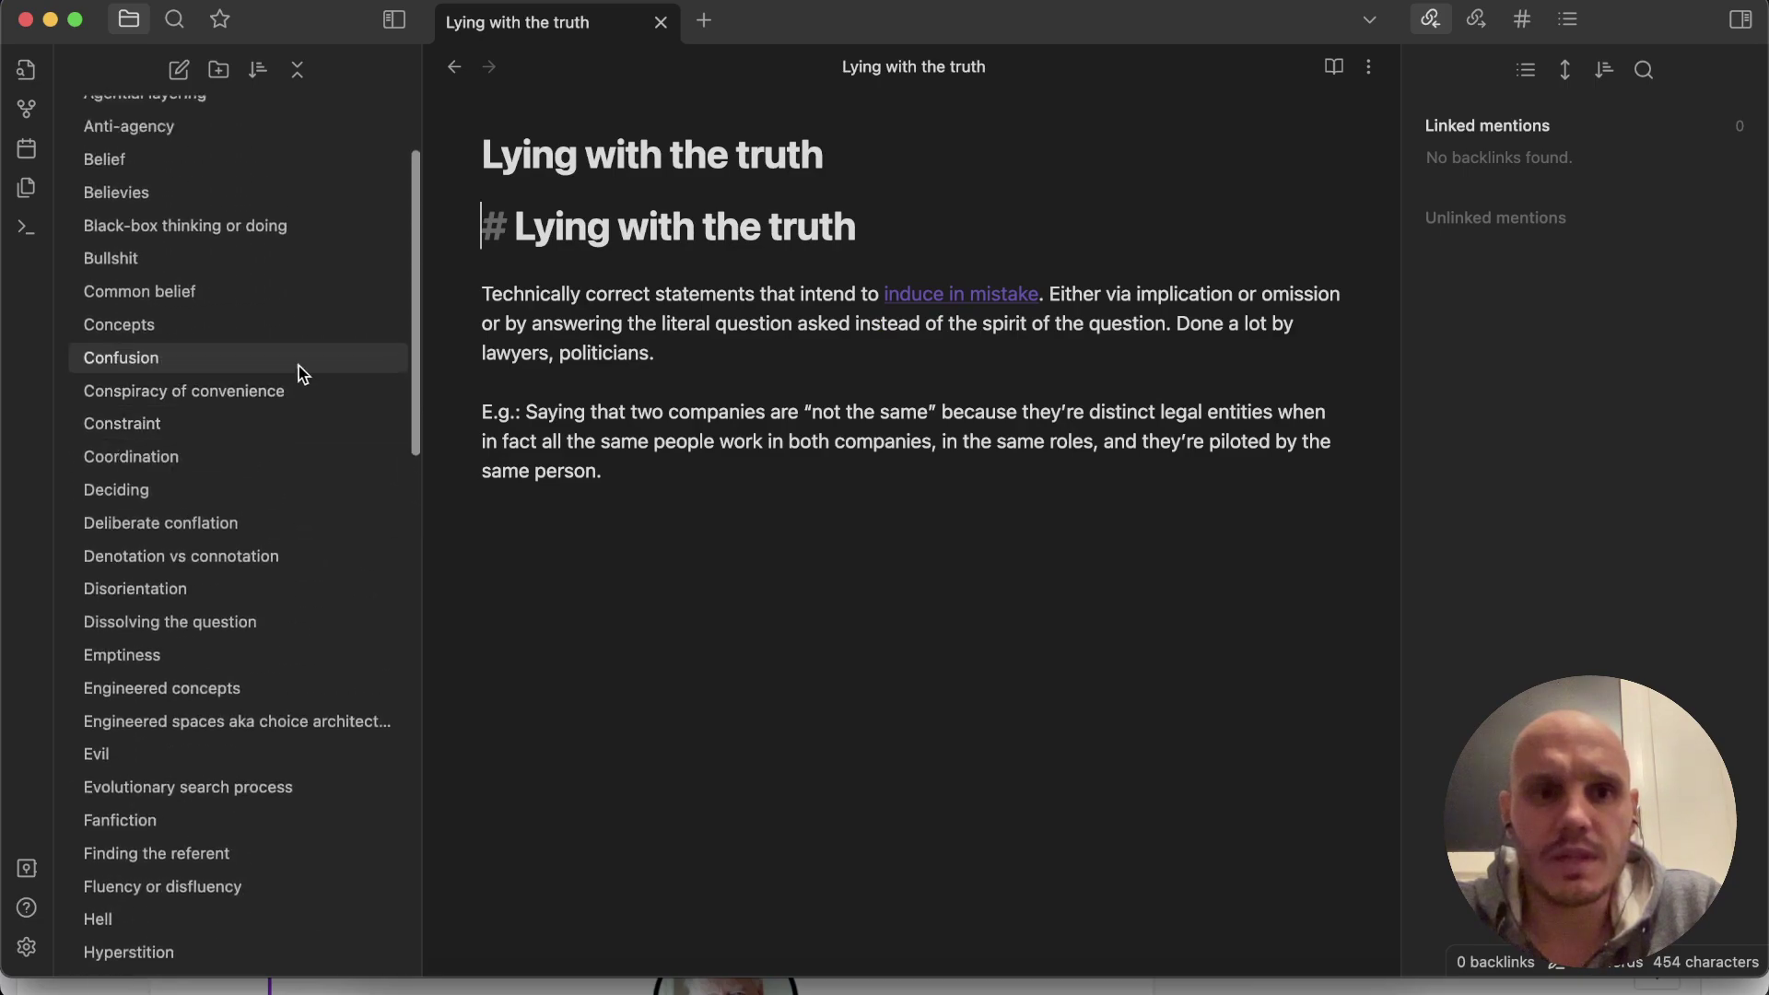
left_click(296, 327)
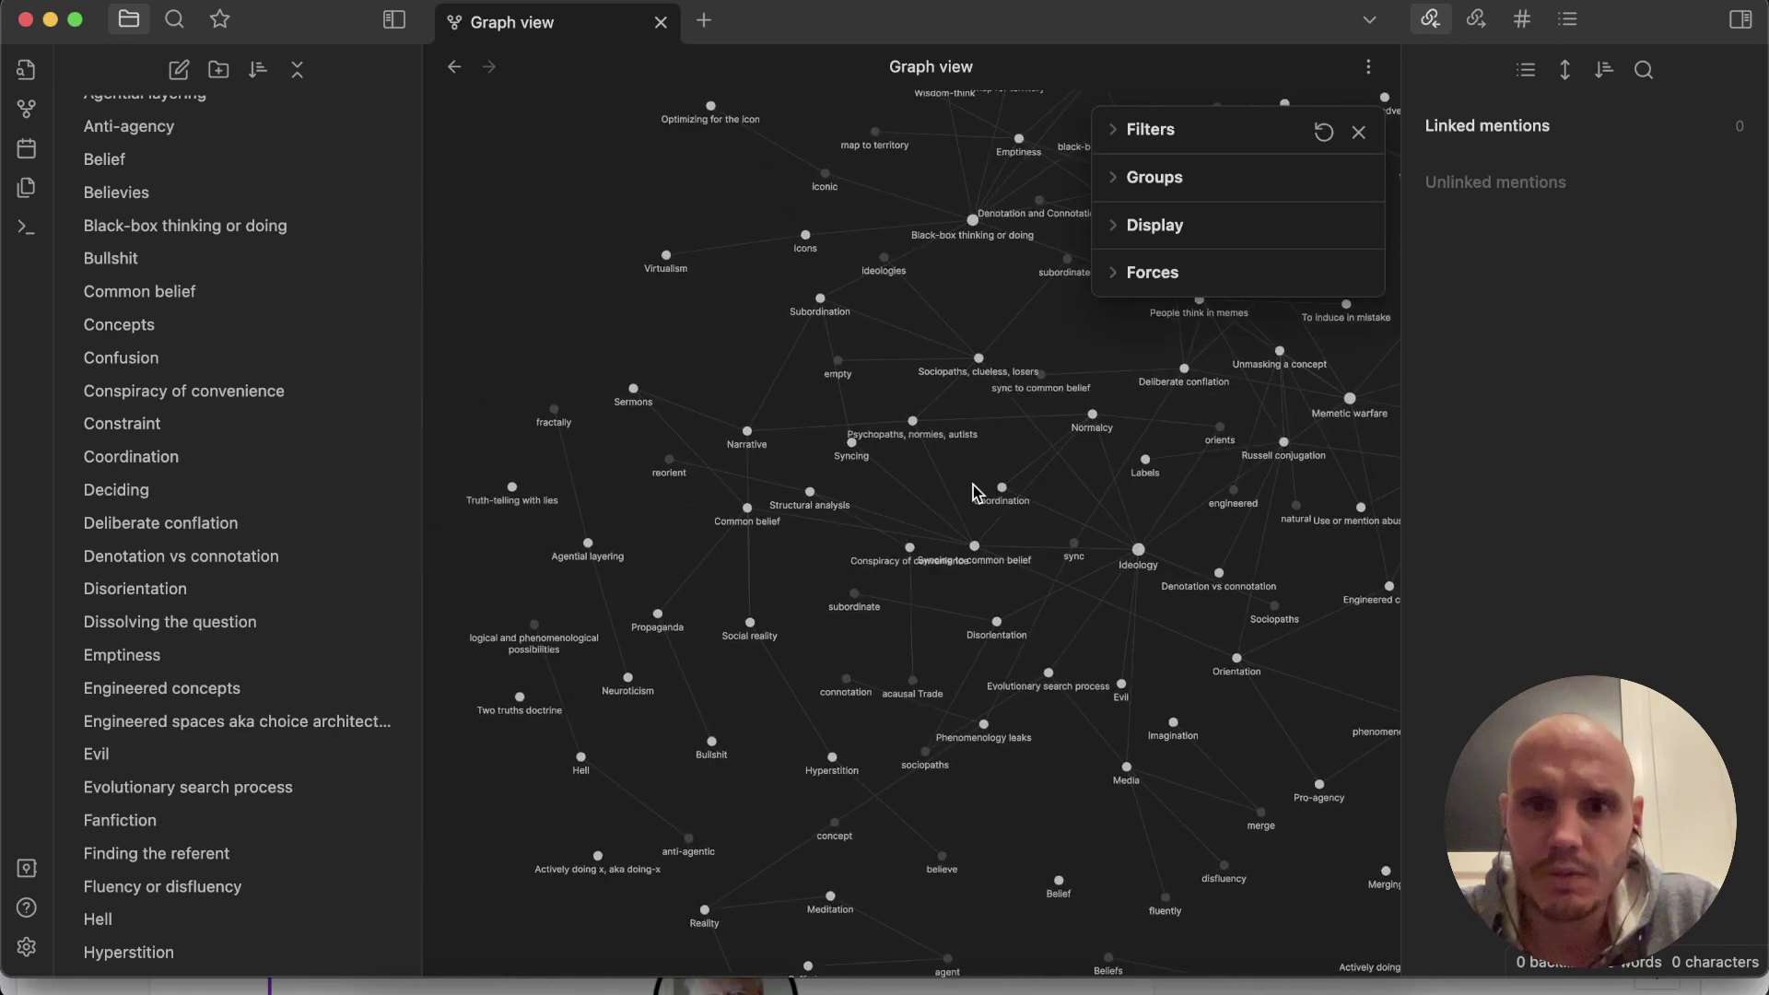
Step: Dismiss the graph settings to view the note graph, then return to the browser's glossary doc
left_click(1359, 133)
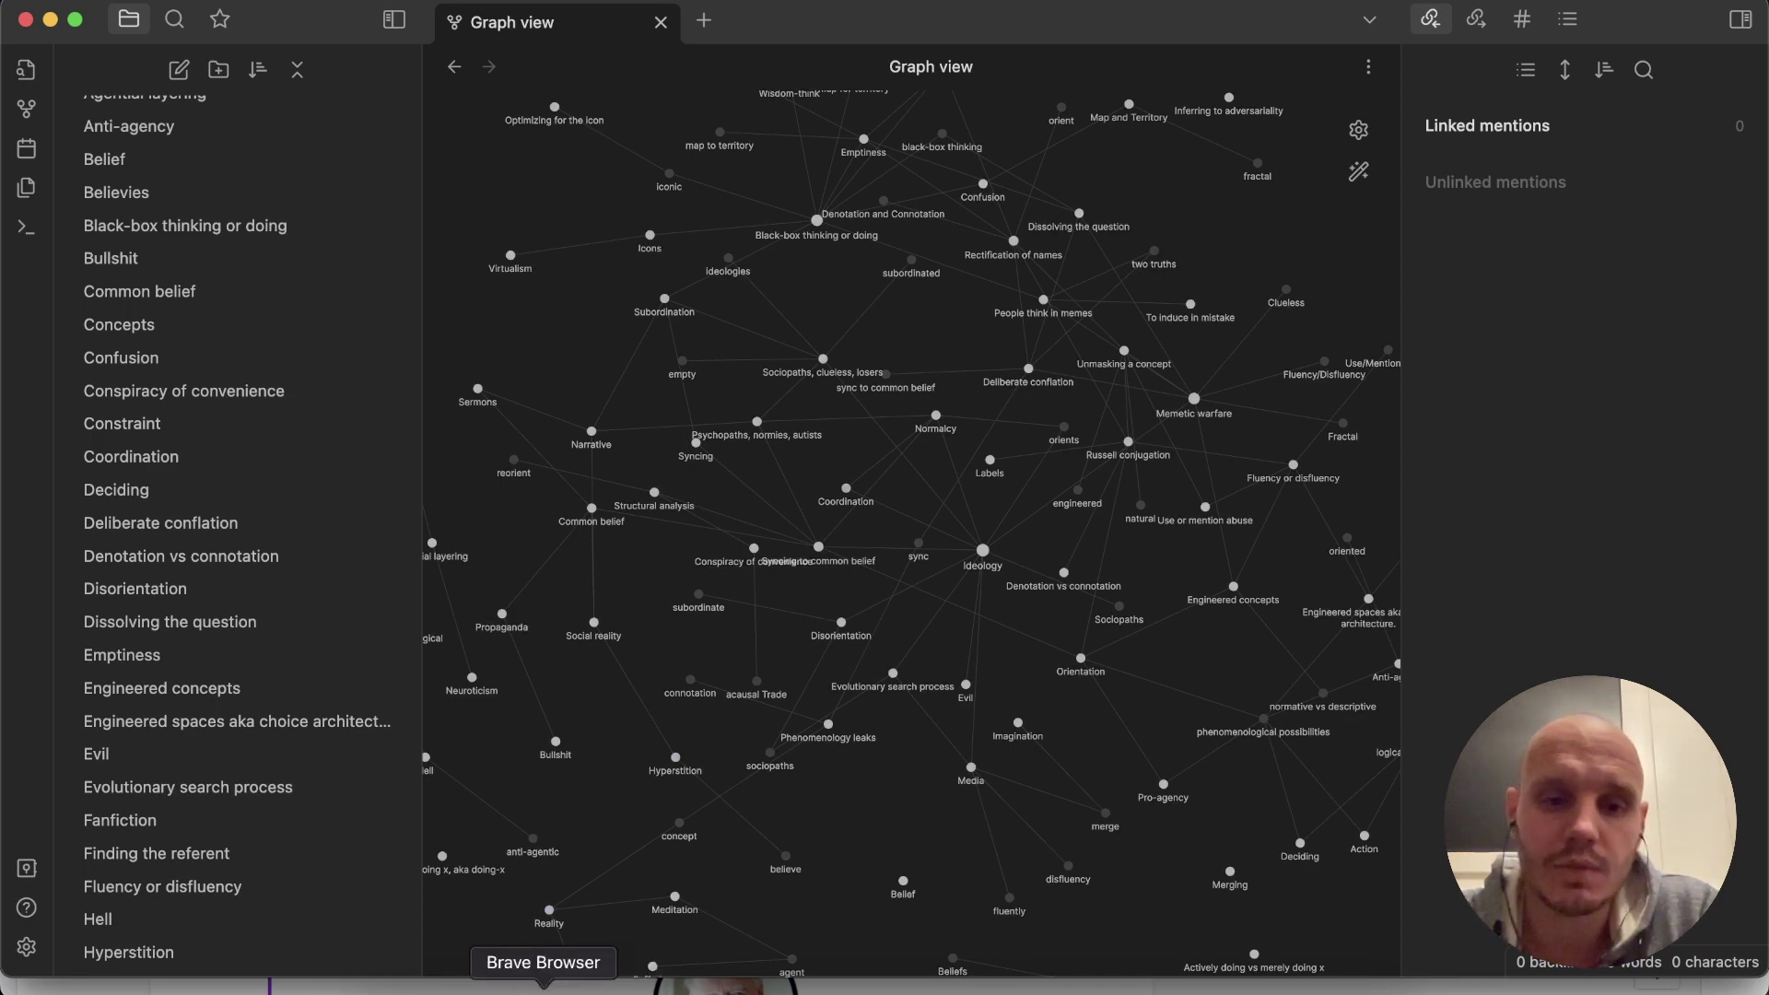
left_click(544, 984)
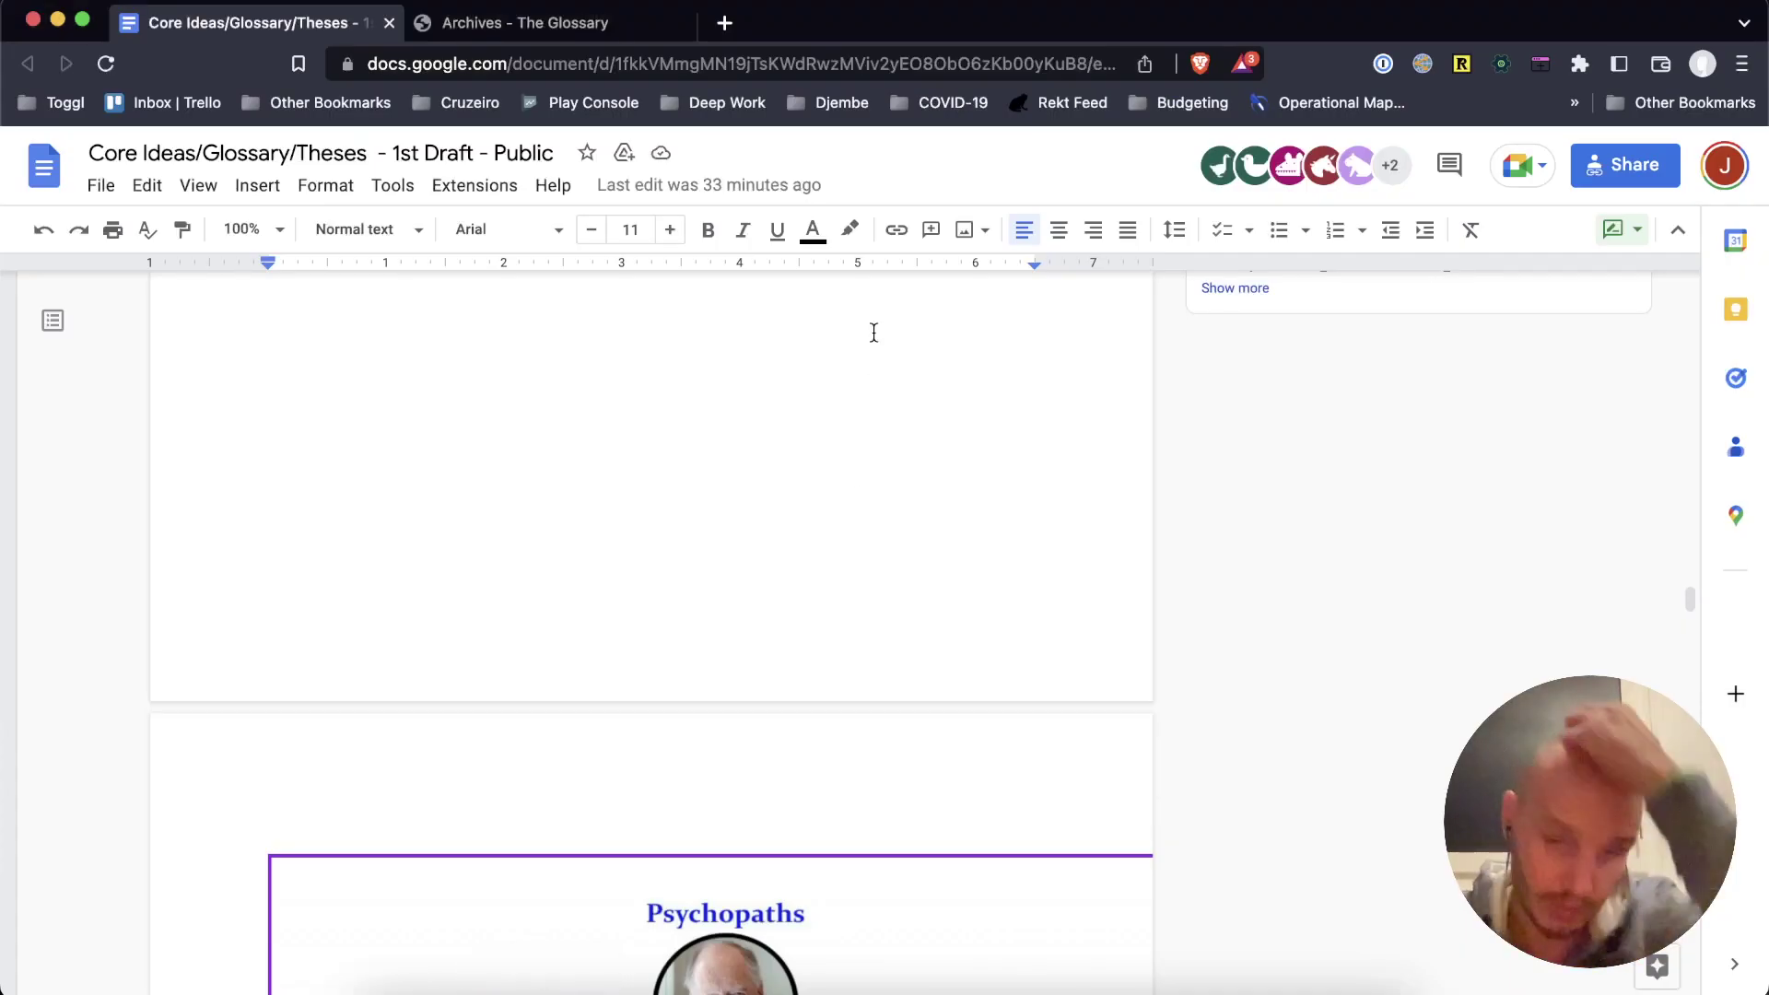
Step: Load the Blot website in a fresh browser tab
left_click(724, 23)
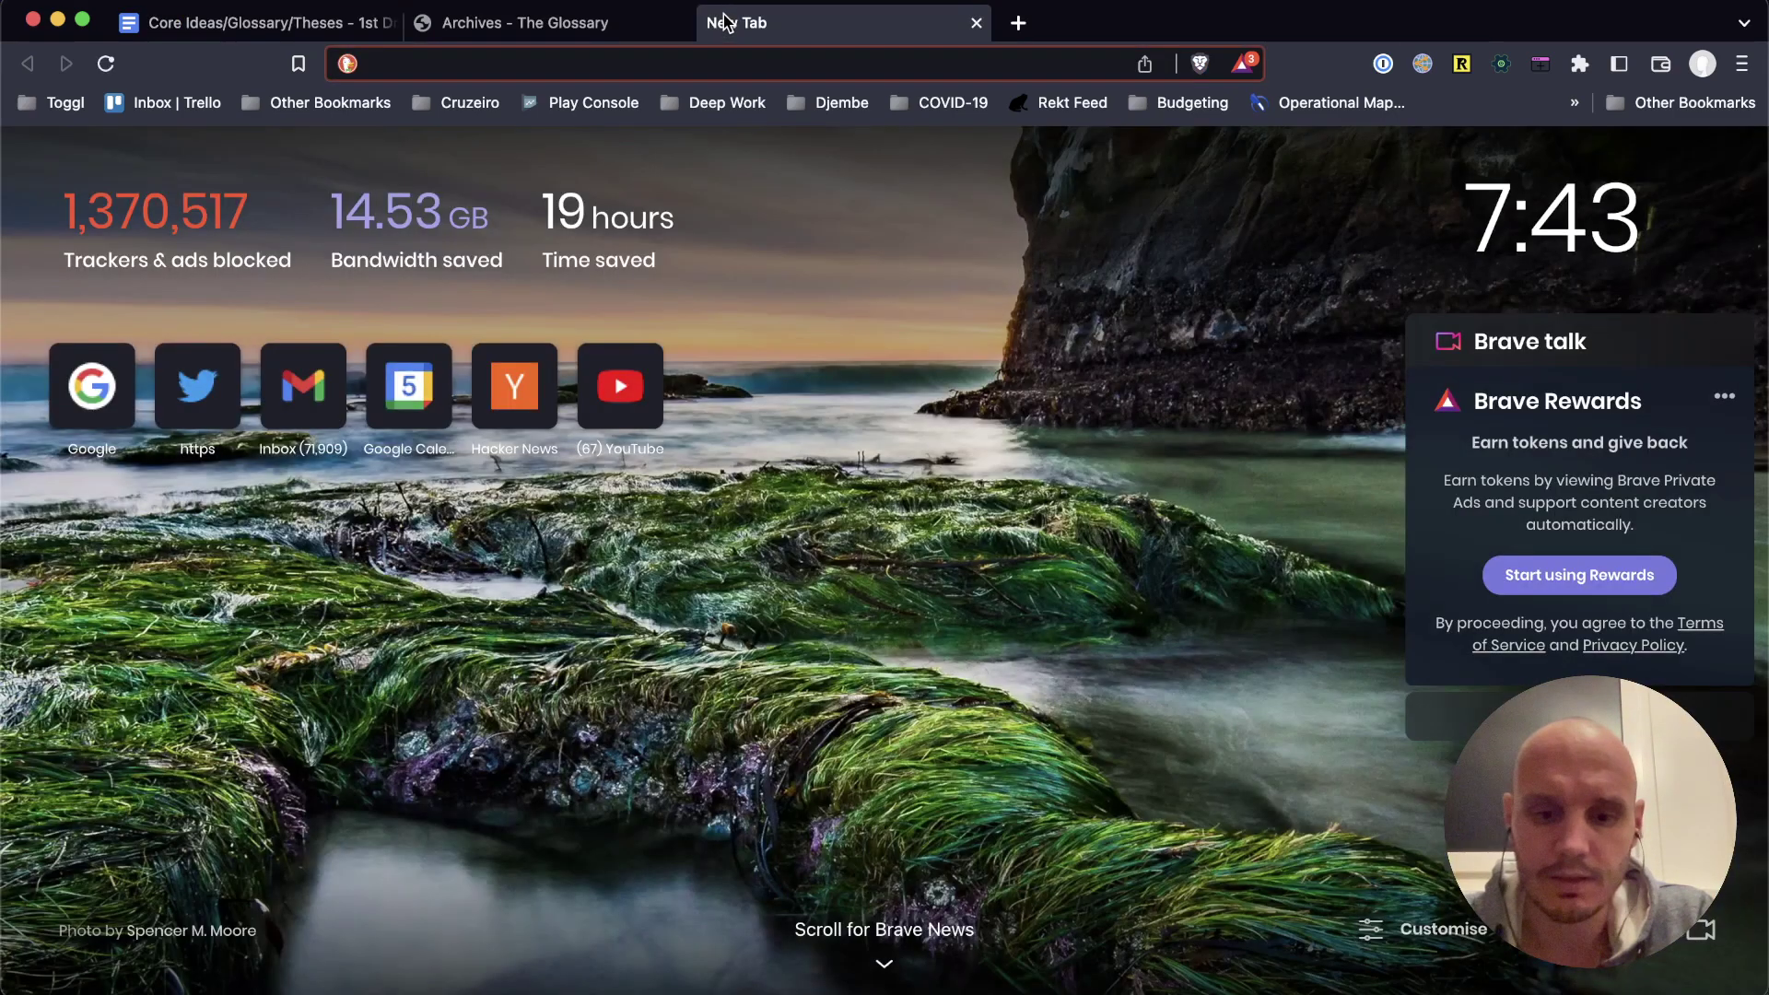
type("blot.im")
key("Return")
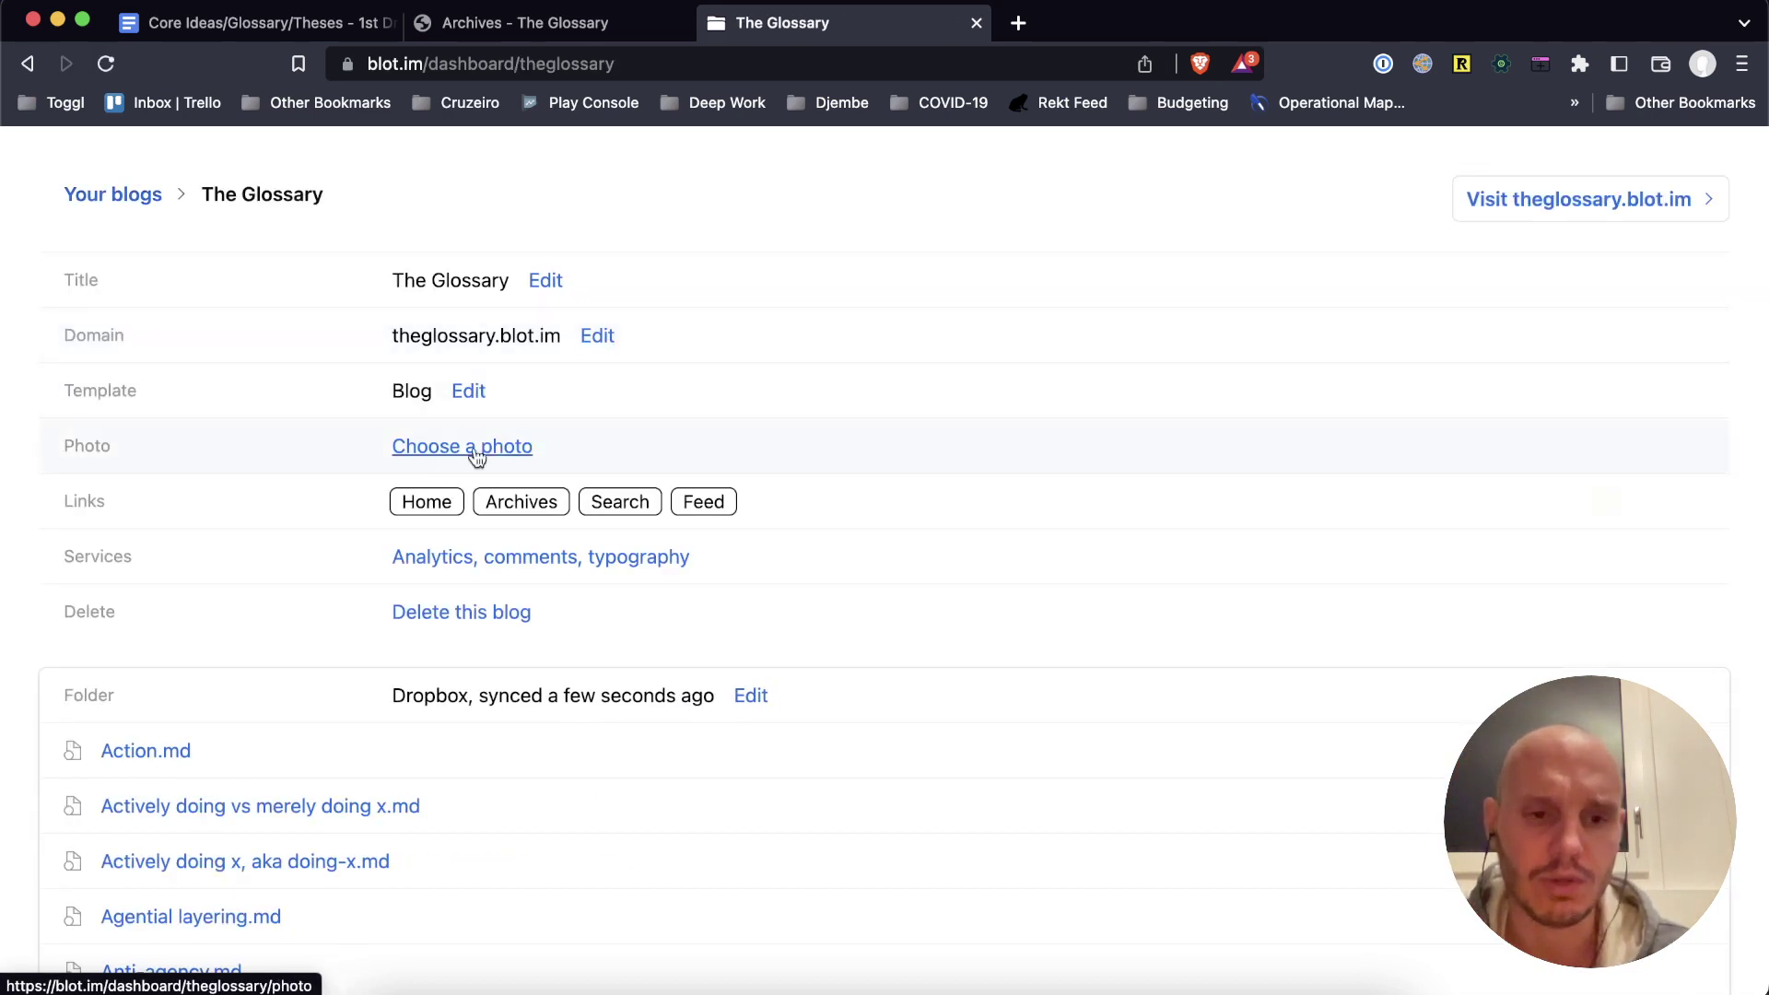
scroll(366, 374, "down", 2)
scroll(346, 375, "down", 2)
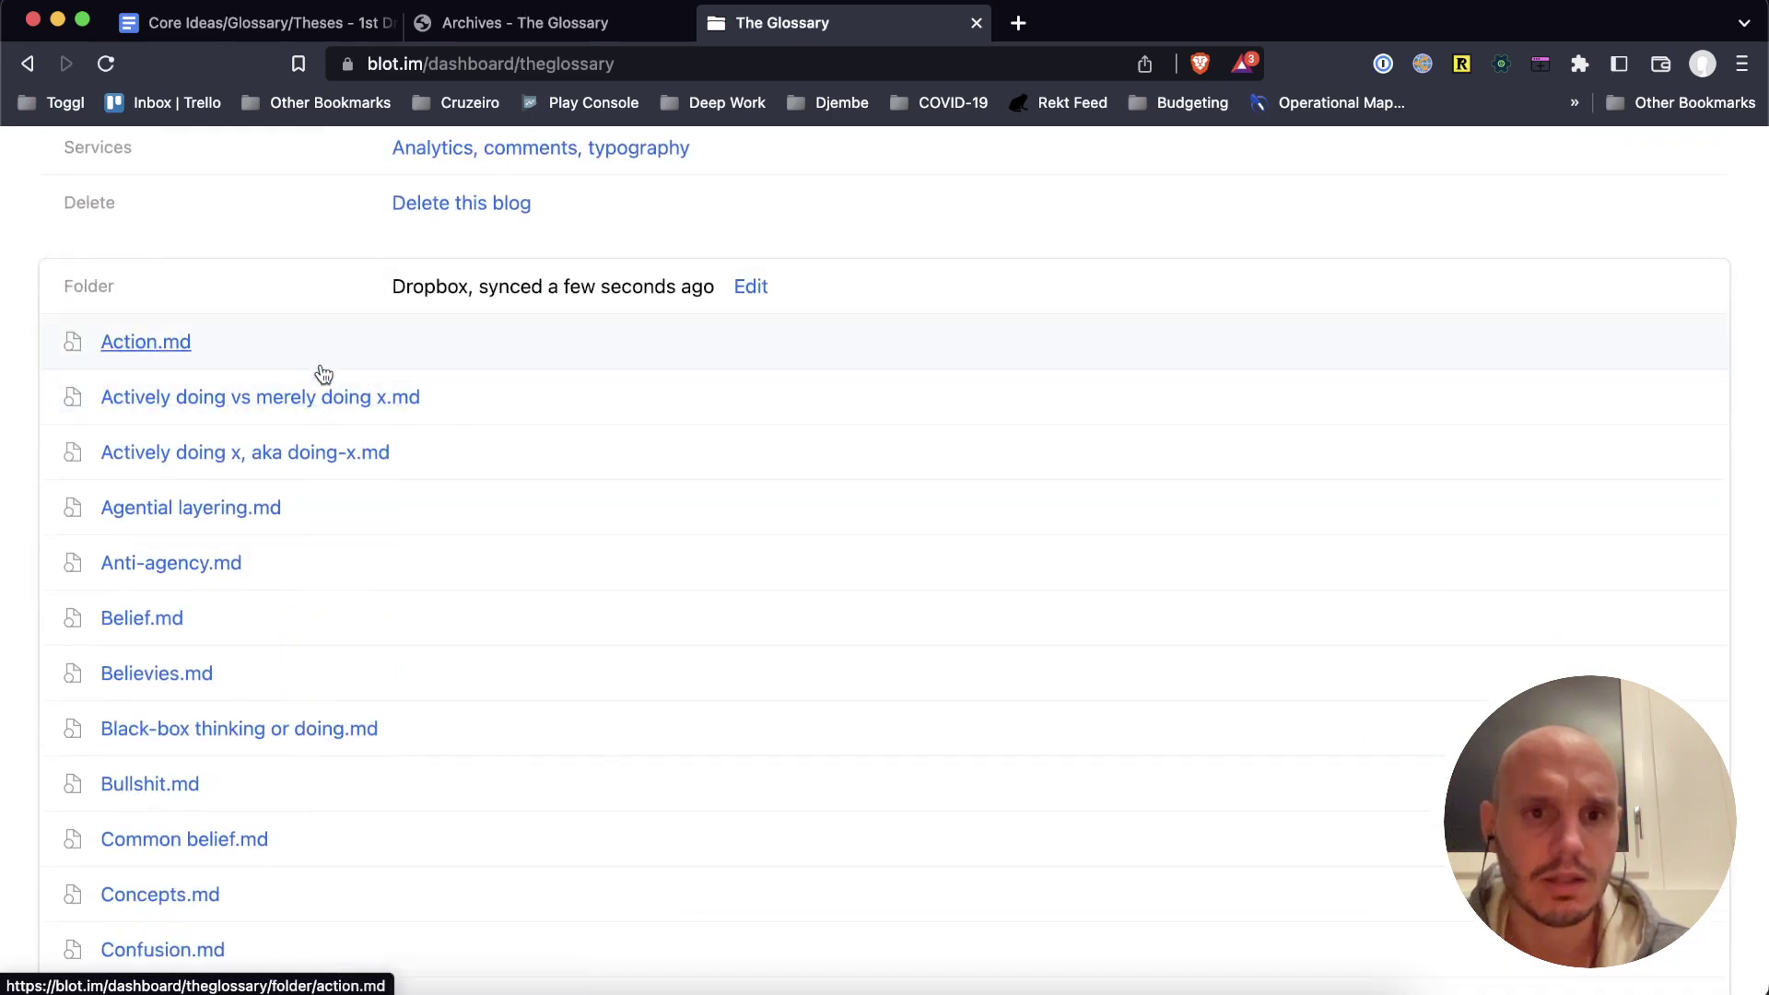
scroll(454, 334, "down", 1)
scroll(320, 391, "down", 5)
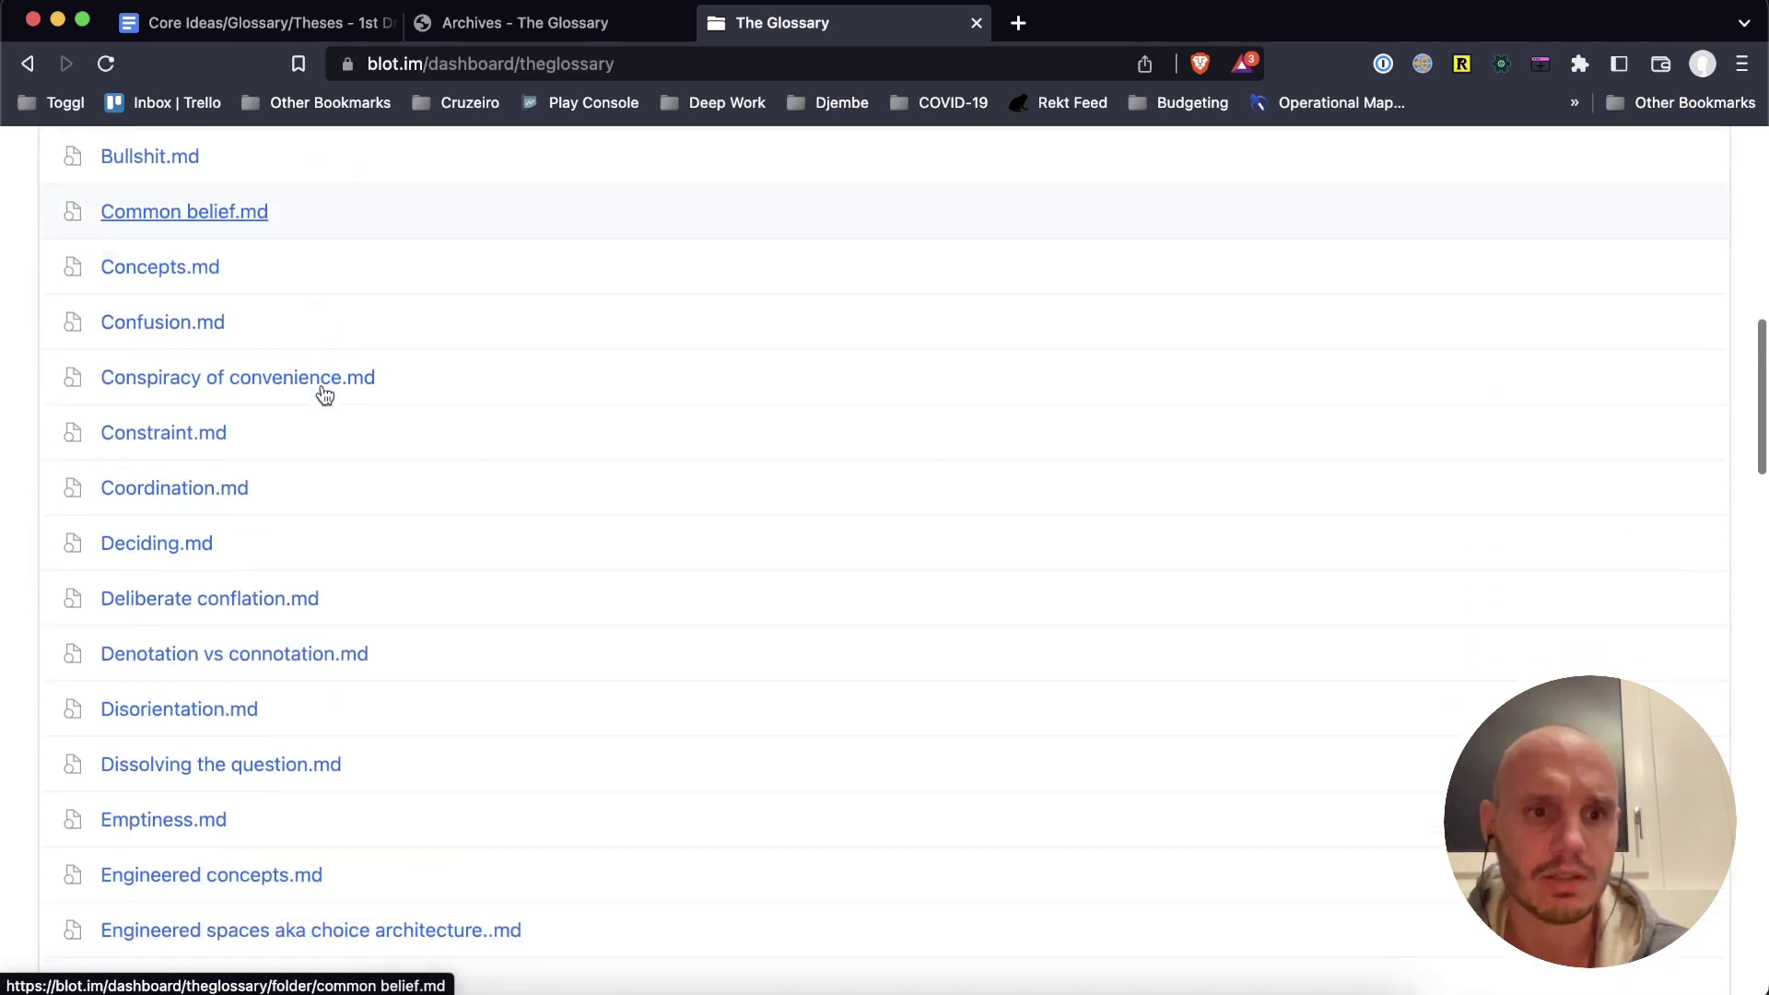
scroll(320, 391, "down", 3)
scroll(324, 396, "down", 5)
scroll(324, 396, "down", 5)
scroll(320, 391, "down", 4)
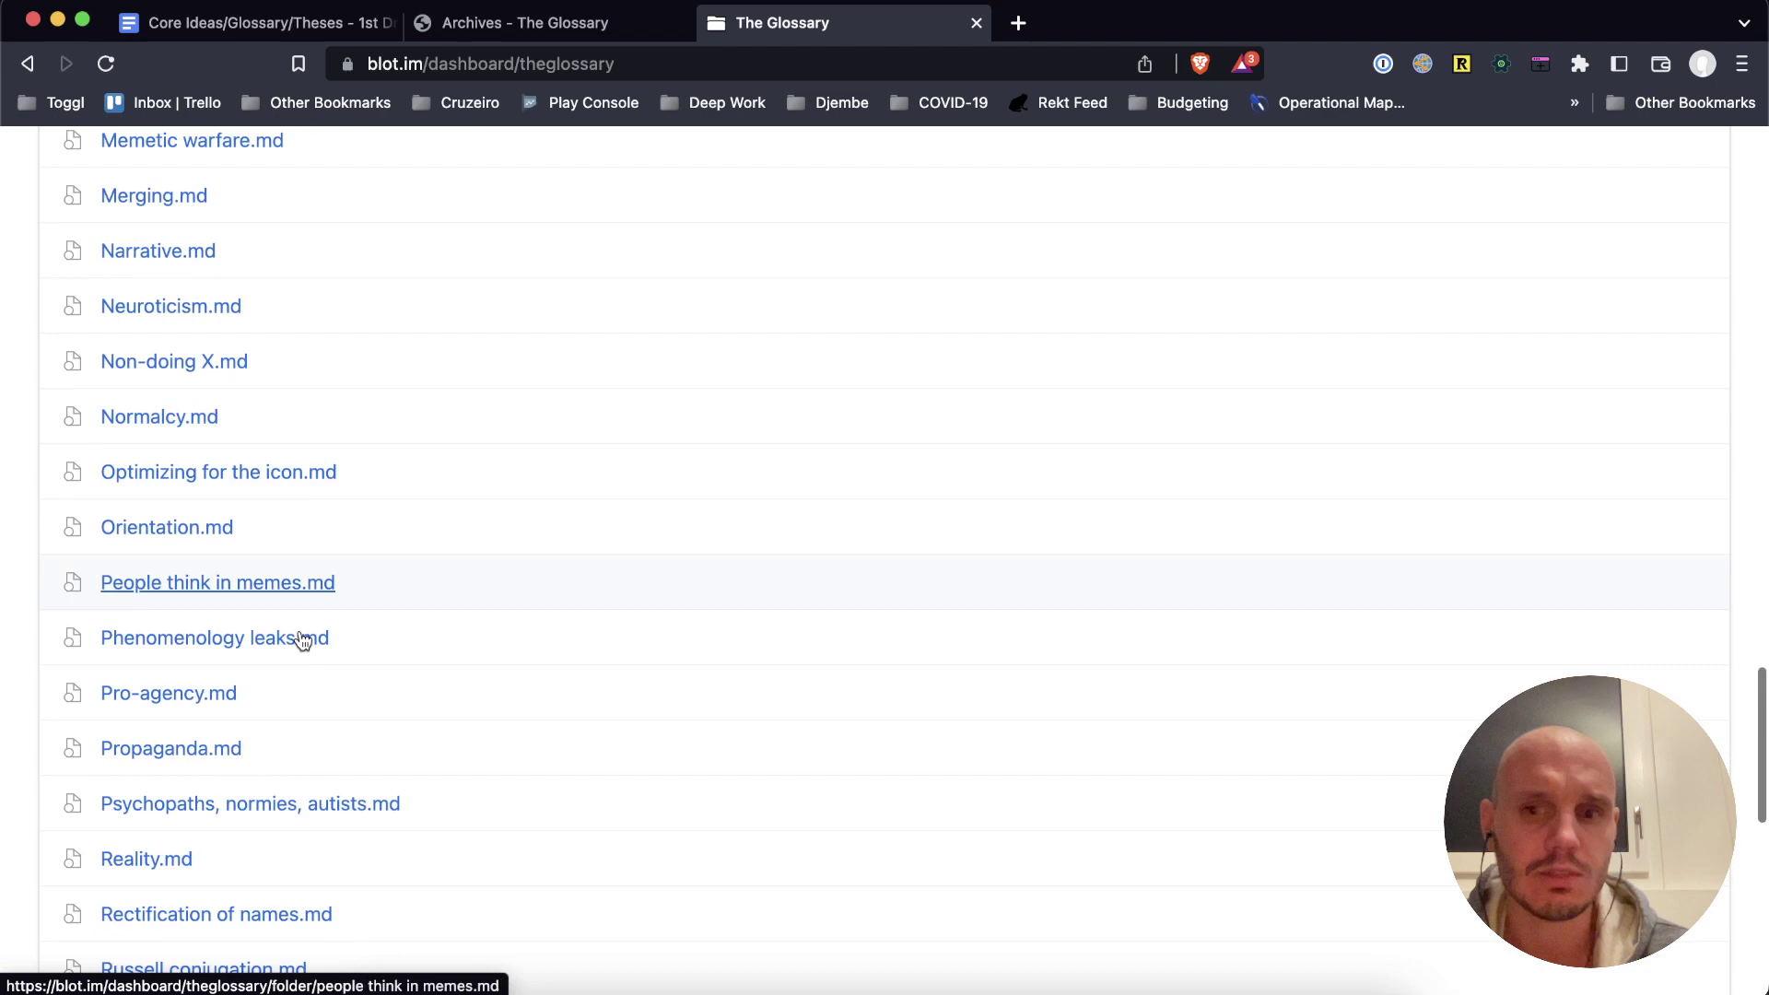
scroll(383, 649, "down", 3)
scroll(296, 738, "up", 2)
scroll(296, 738, "up", 15)
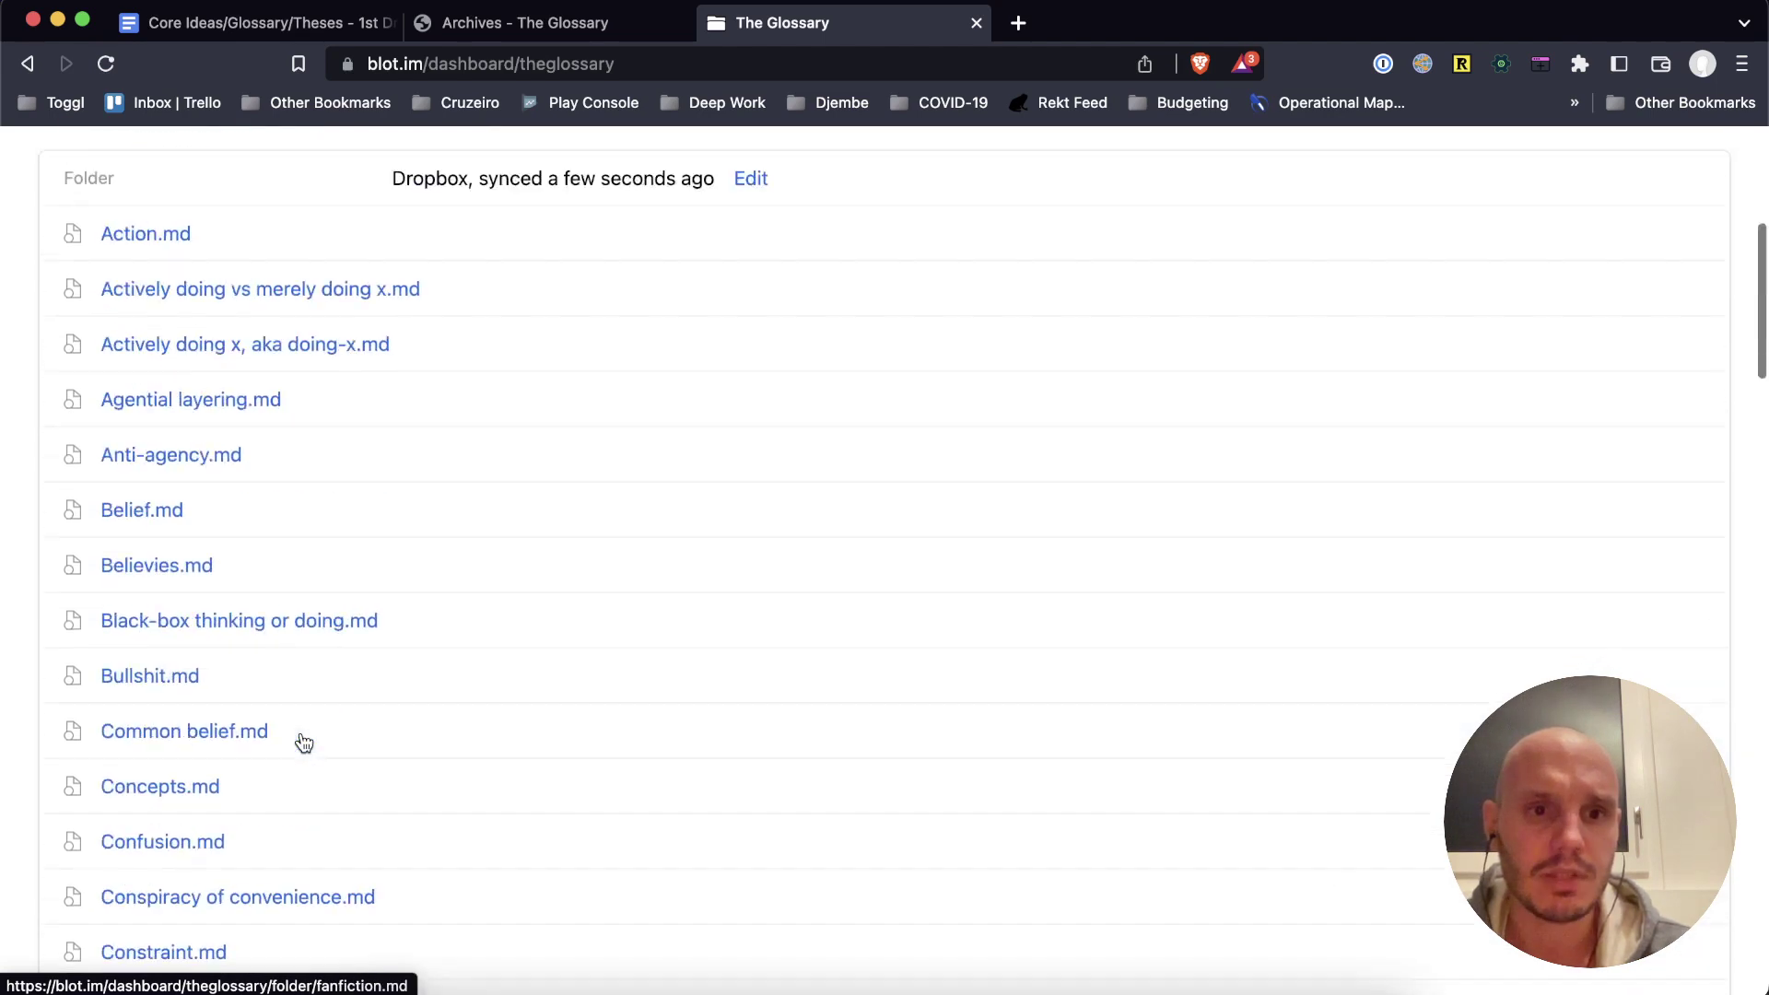
scroll(270, 581, "up", 4)
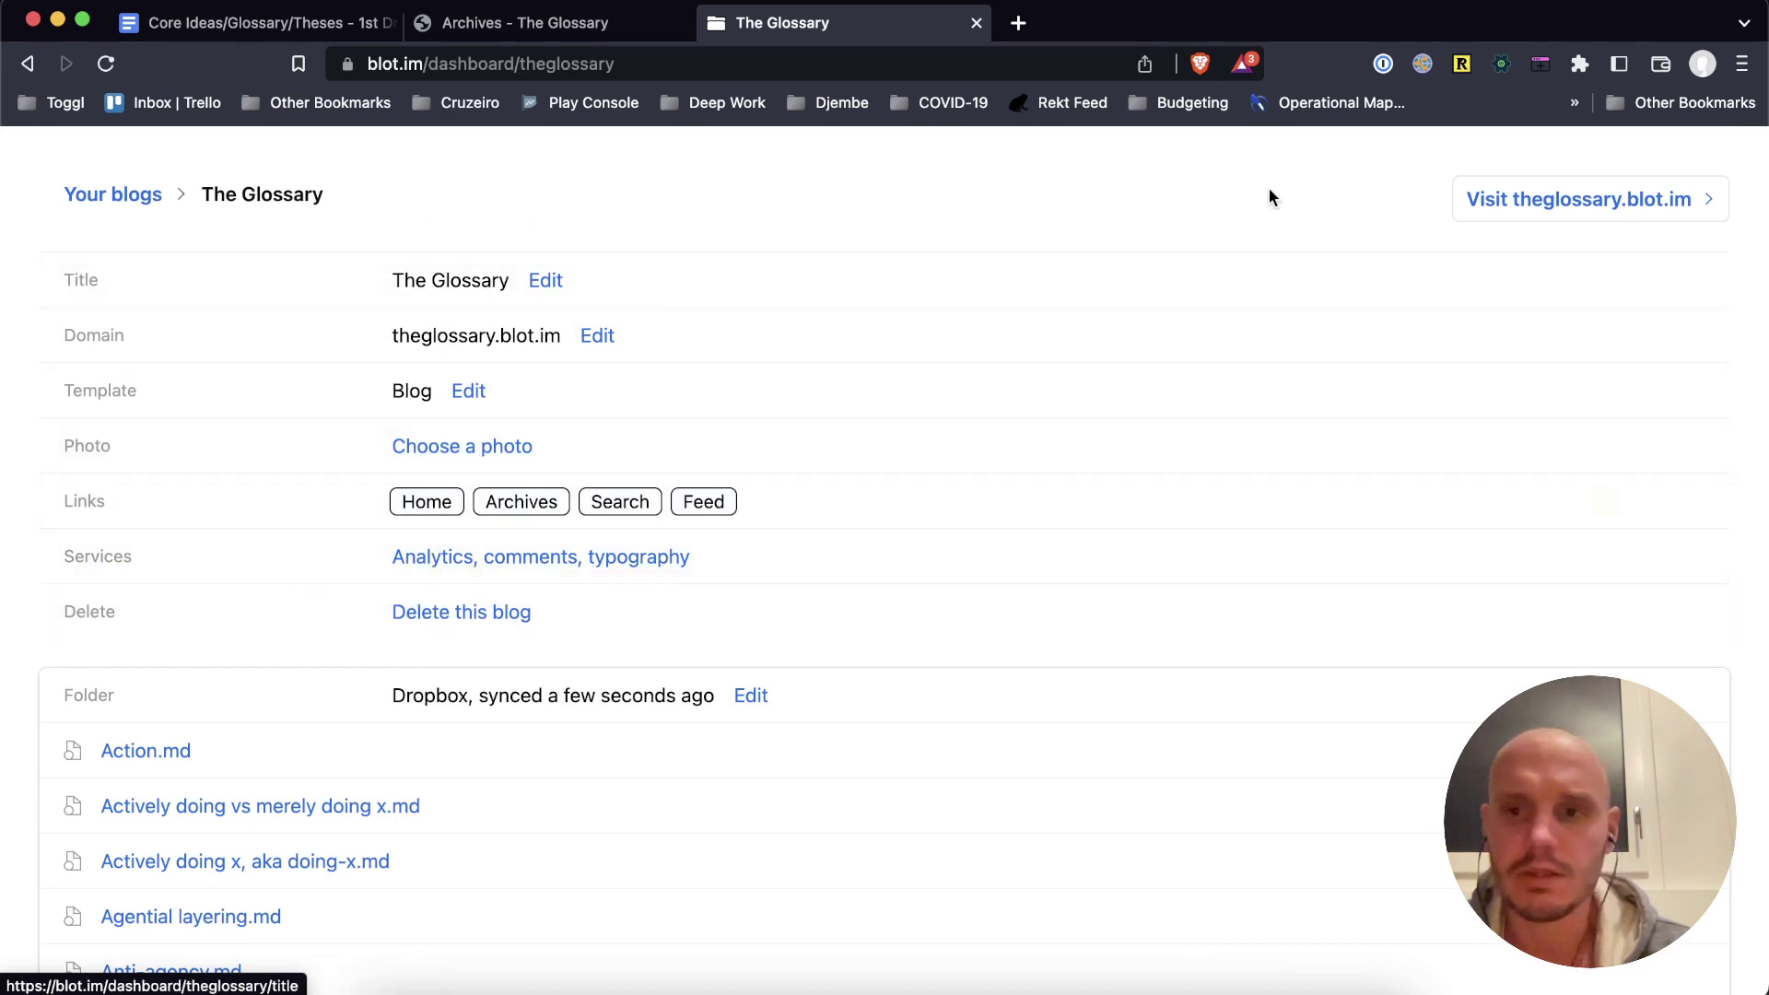
Step: Visit the published site and follow links through Fluency or disfluency, Russell Conjugation, Finding the referent to Emptiness
left_click(1494, 194)
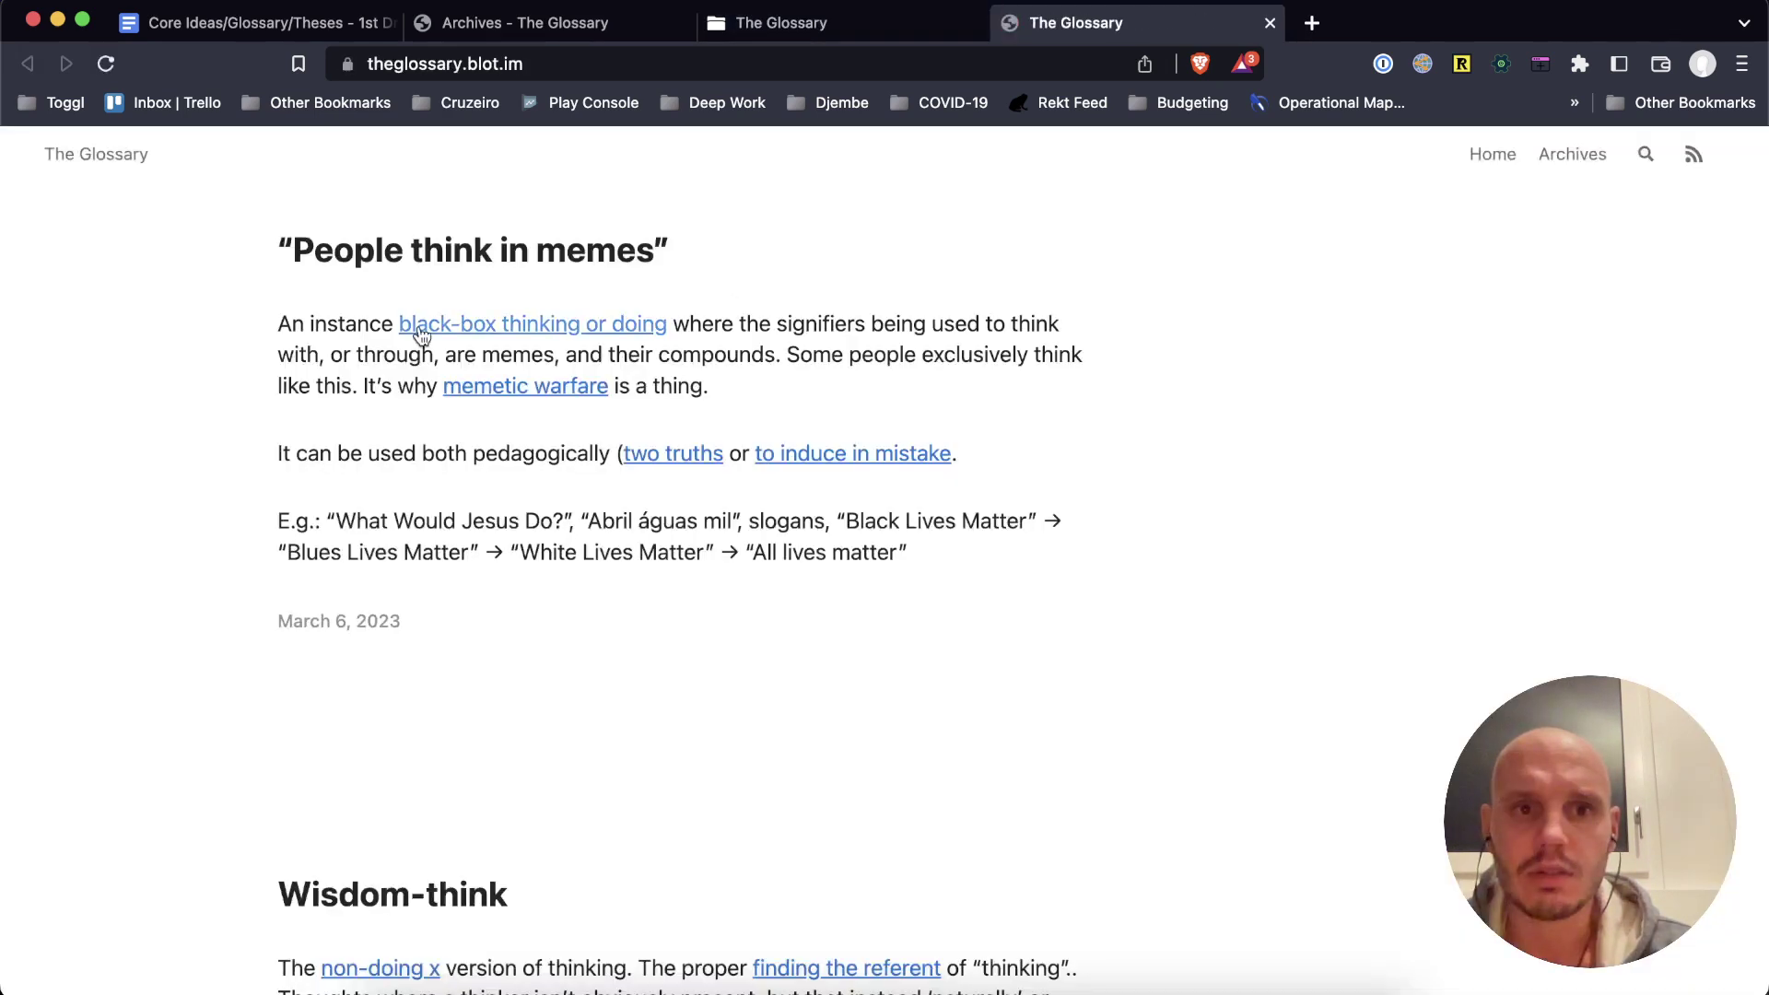
scroll(974, 346, "down", 5)
scroll(977, 346, "down", 3)
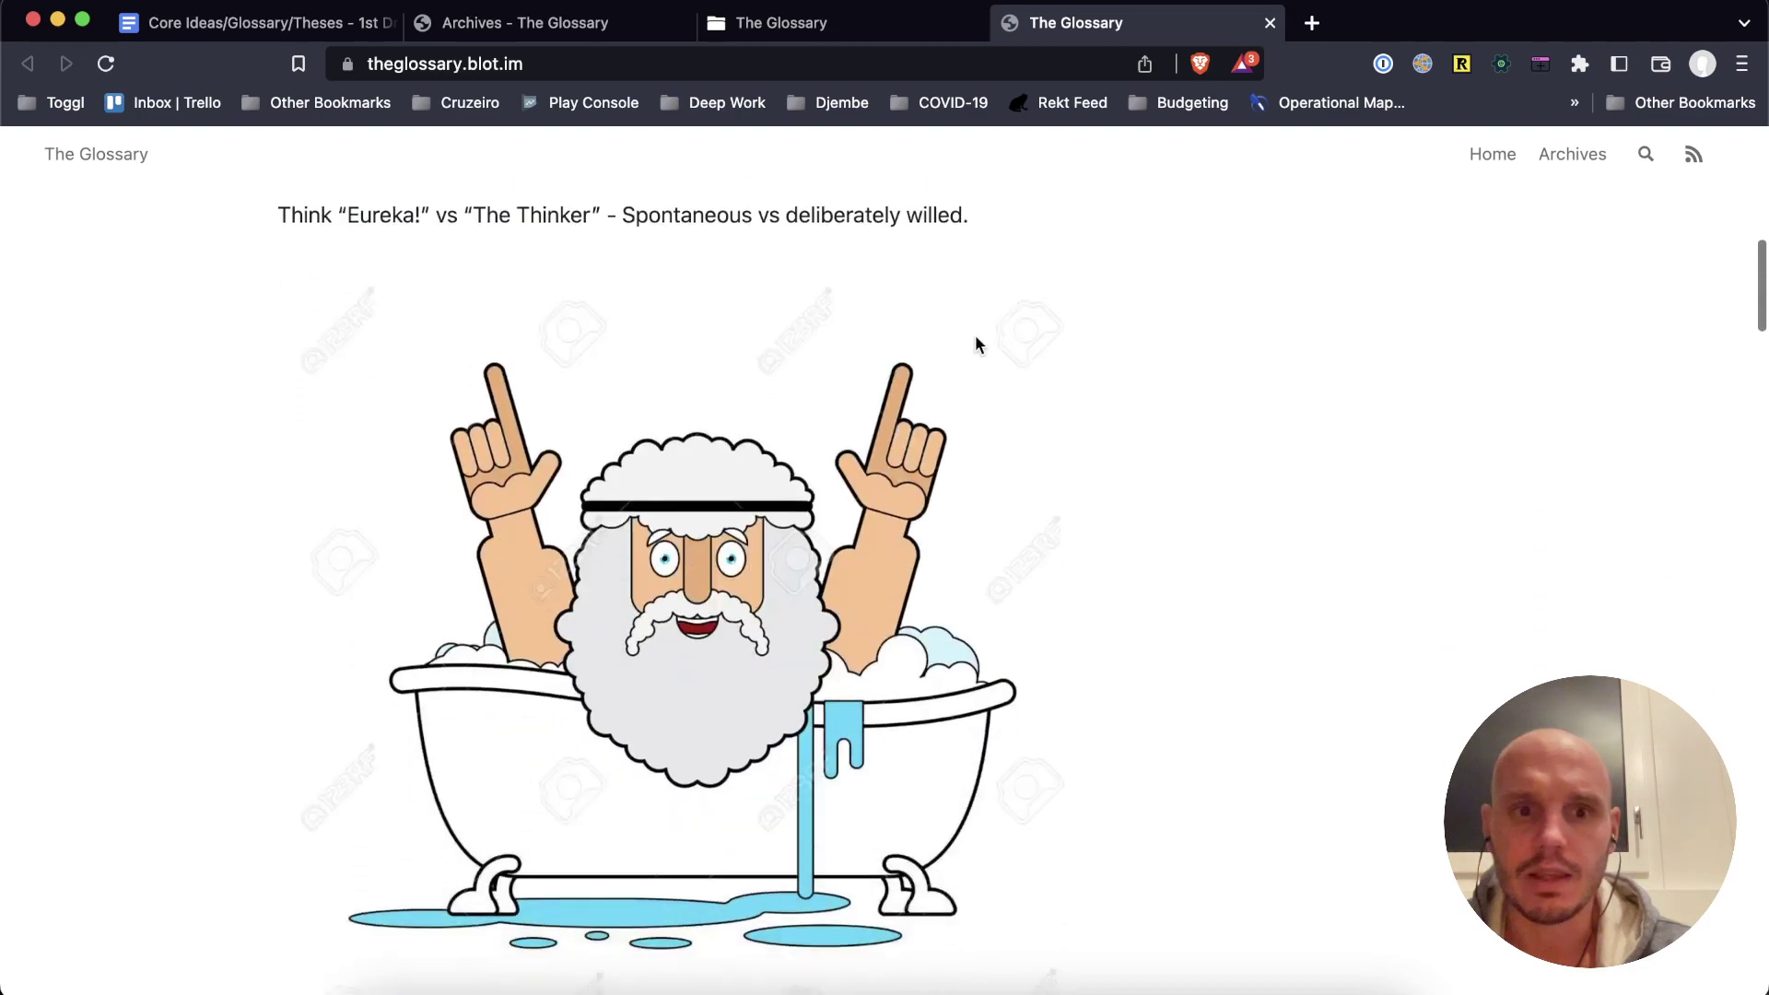
scroll(976, 345, "down", 5)
scroll(976, 346, "down", 5)
scroll(976, 346, "down", 5)
scroll(974, 345, "down", 2)
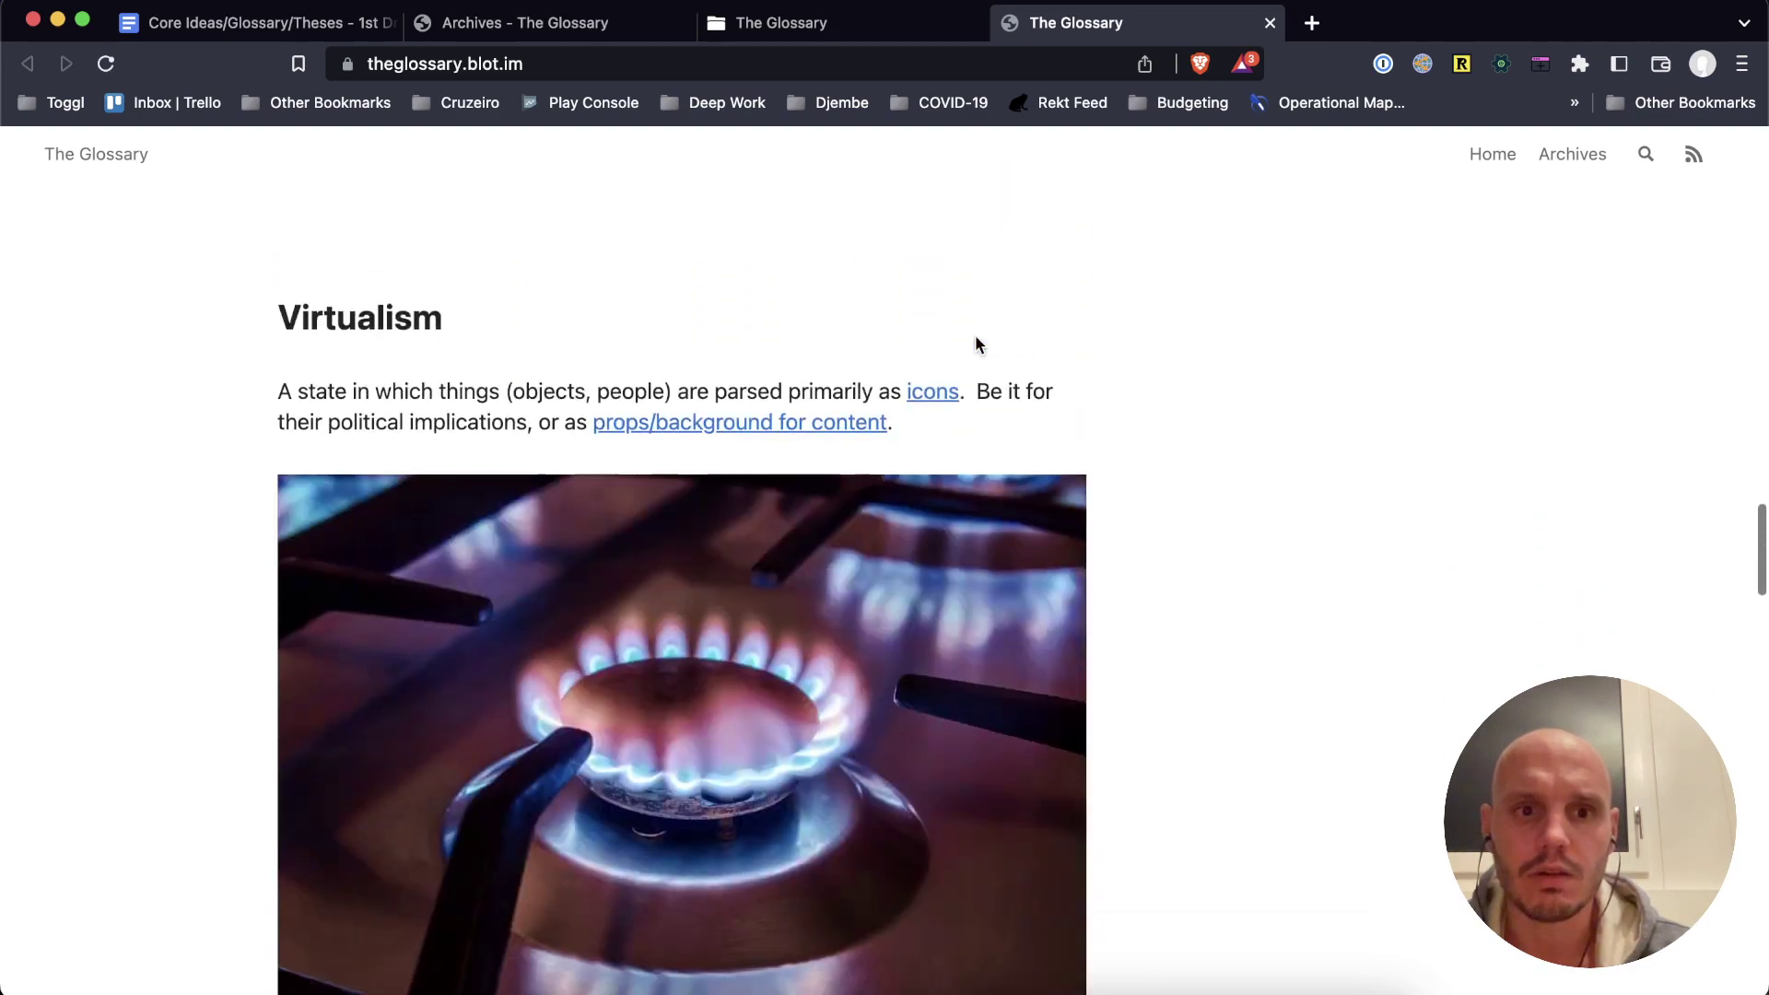
scroll(627, 321, "down", 1)
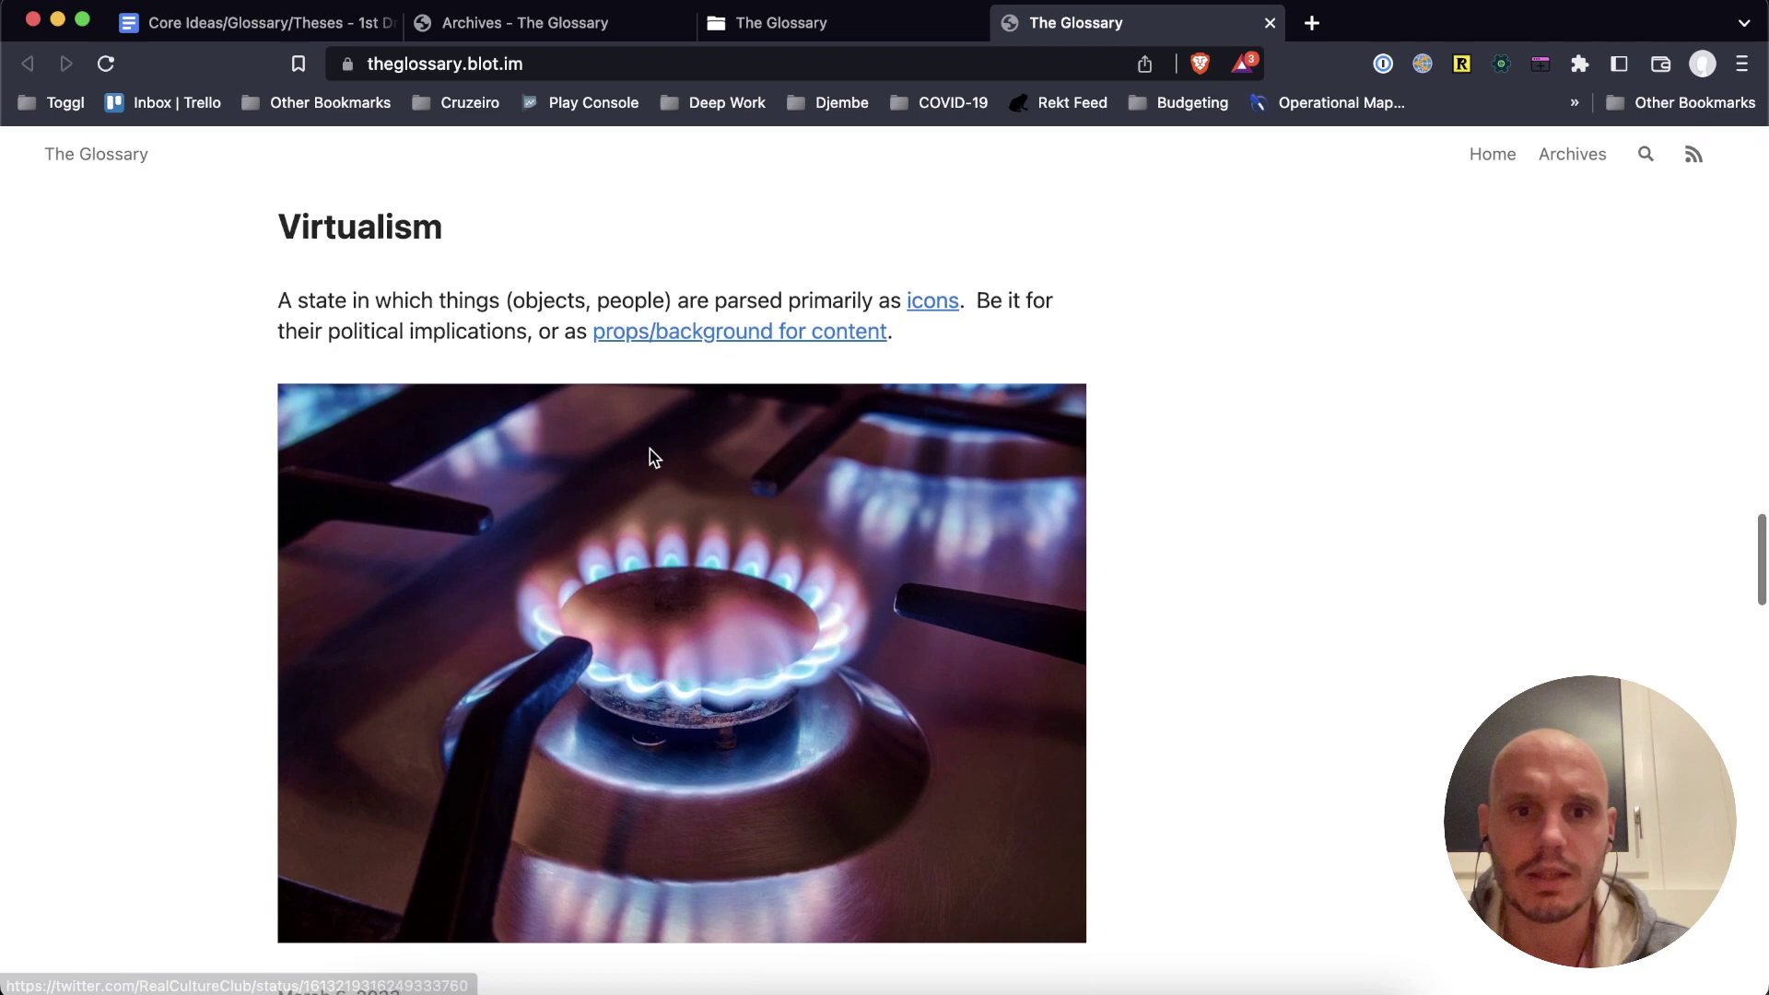
scroll(650, 453, "down", 3)
scroll(651, 456, "down", 3)
scroll(651, 451, "down", 2)
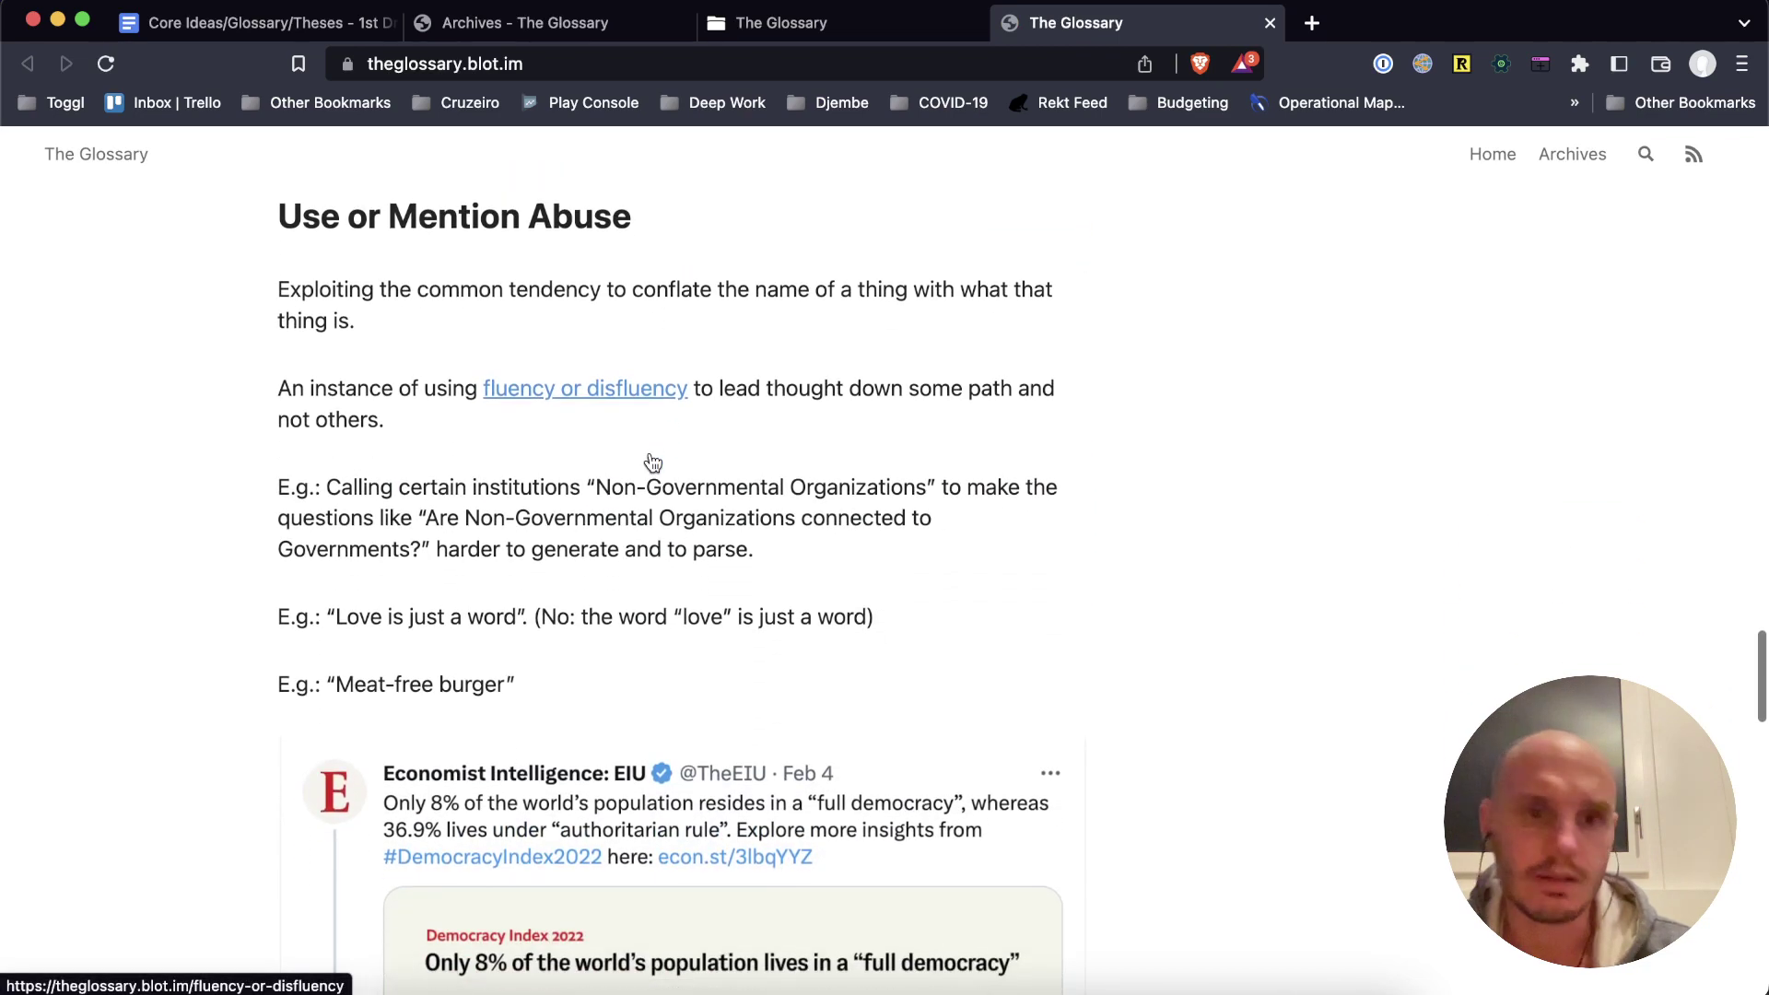
scroll(650, 452, "down", 2)
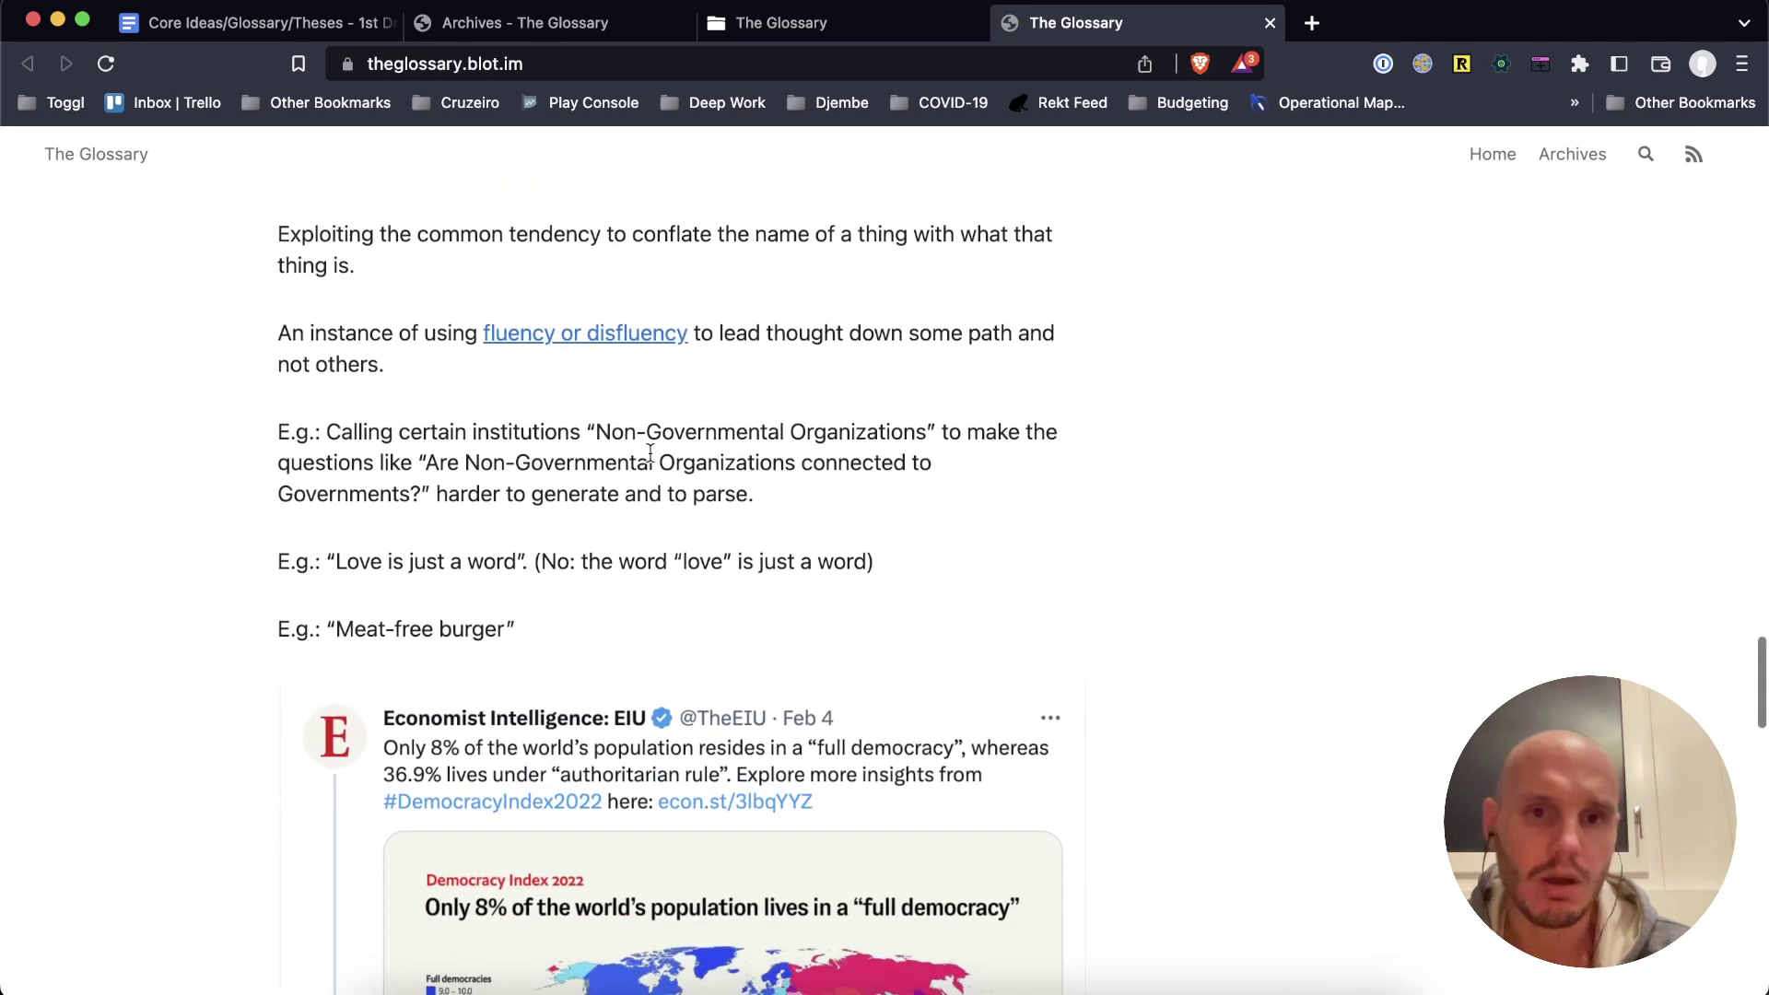
left_click(539, 333)
scroll(734, 321, "down", 1)
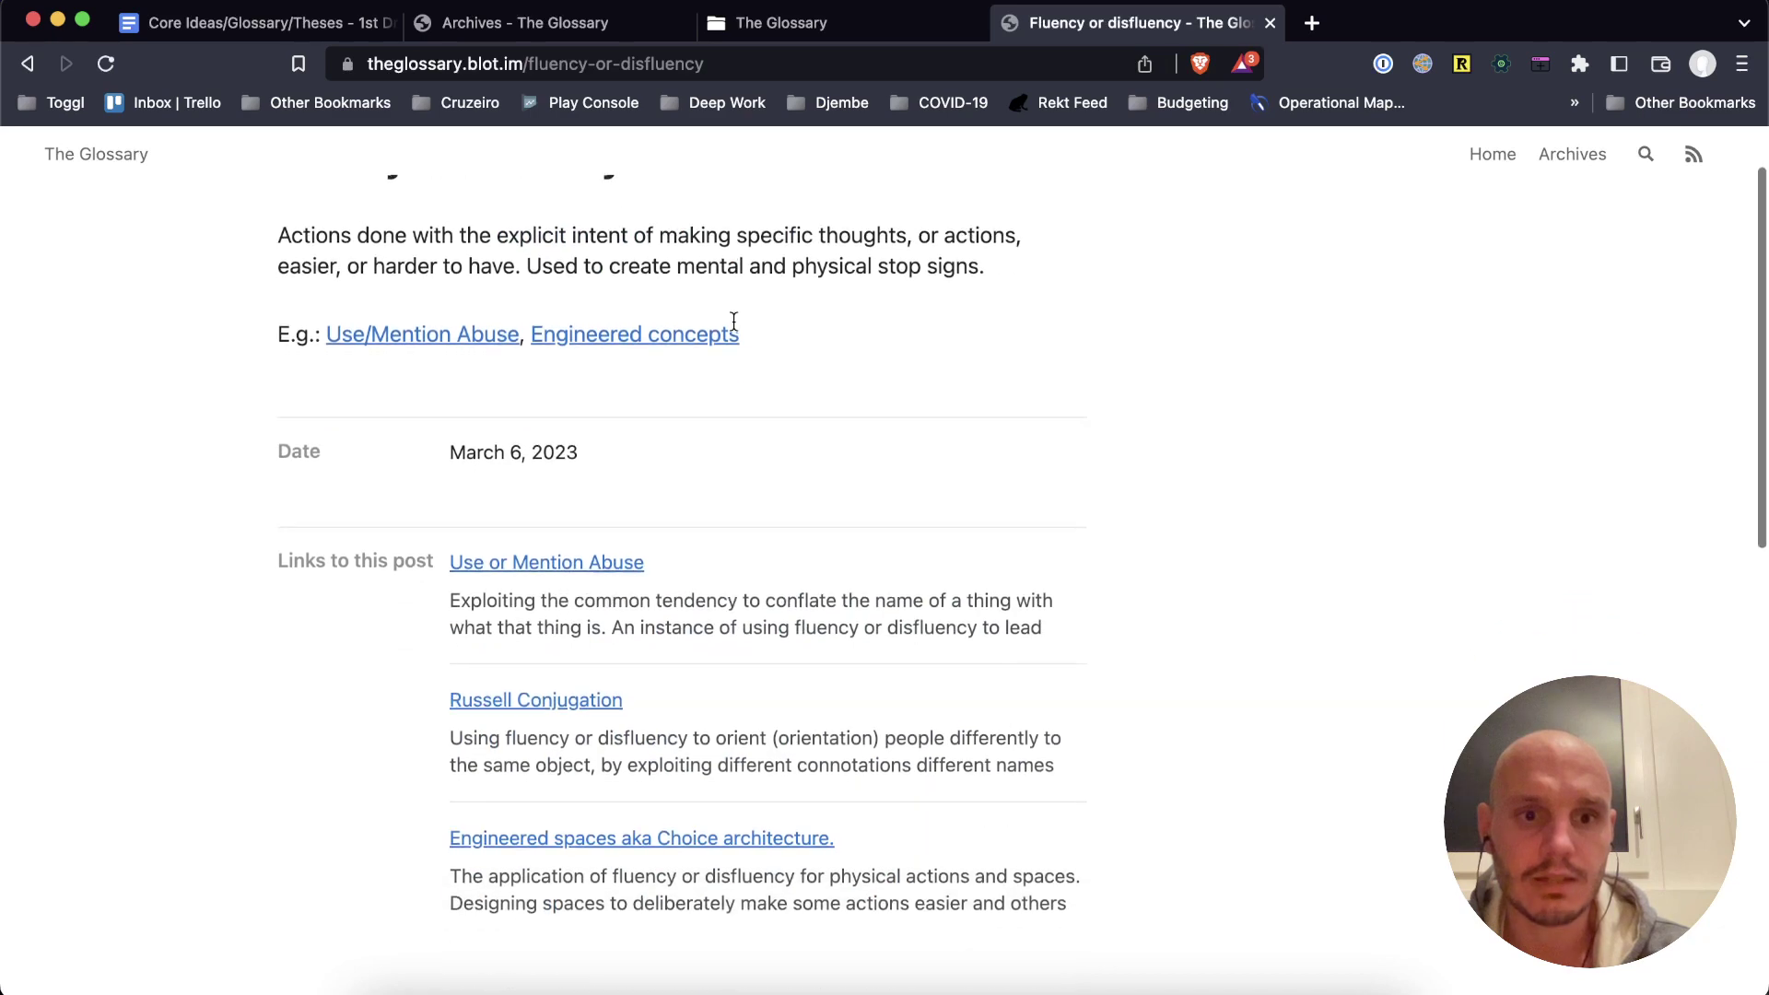
scroll(732, 321, "down", 2)
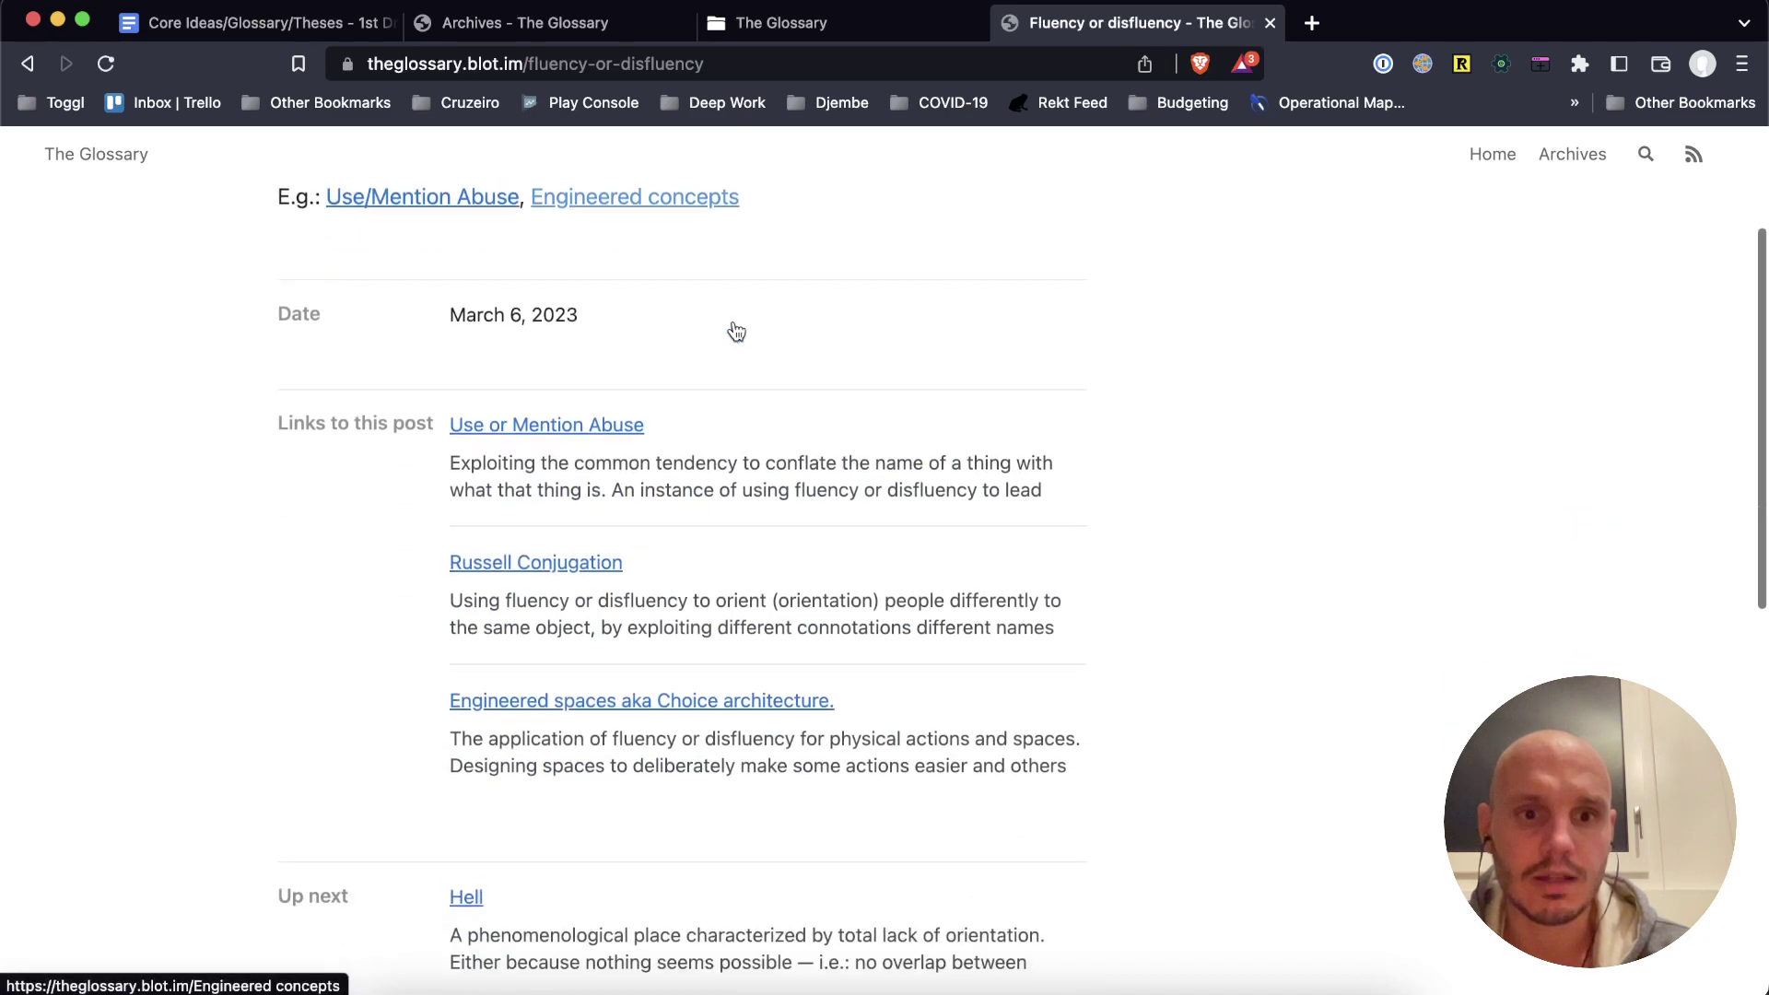
left_click(526, 570)
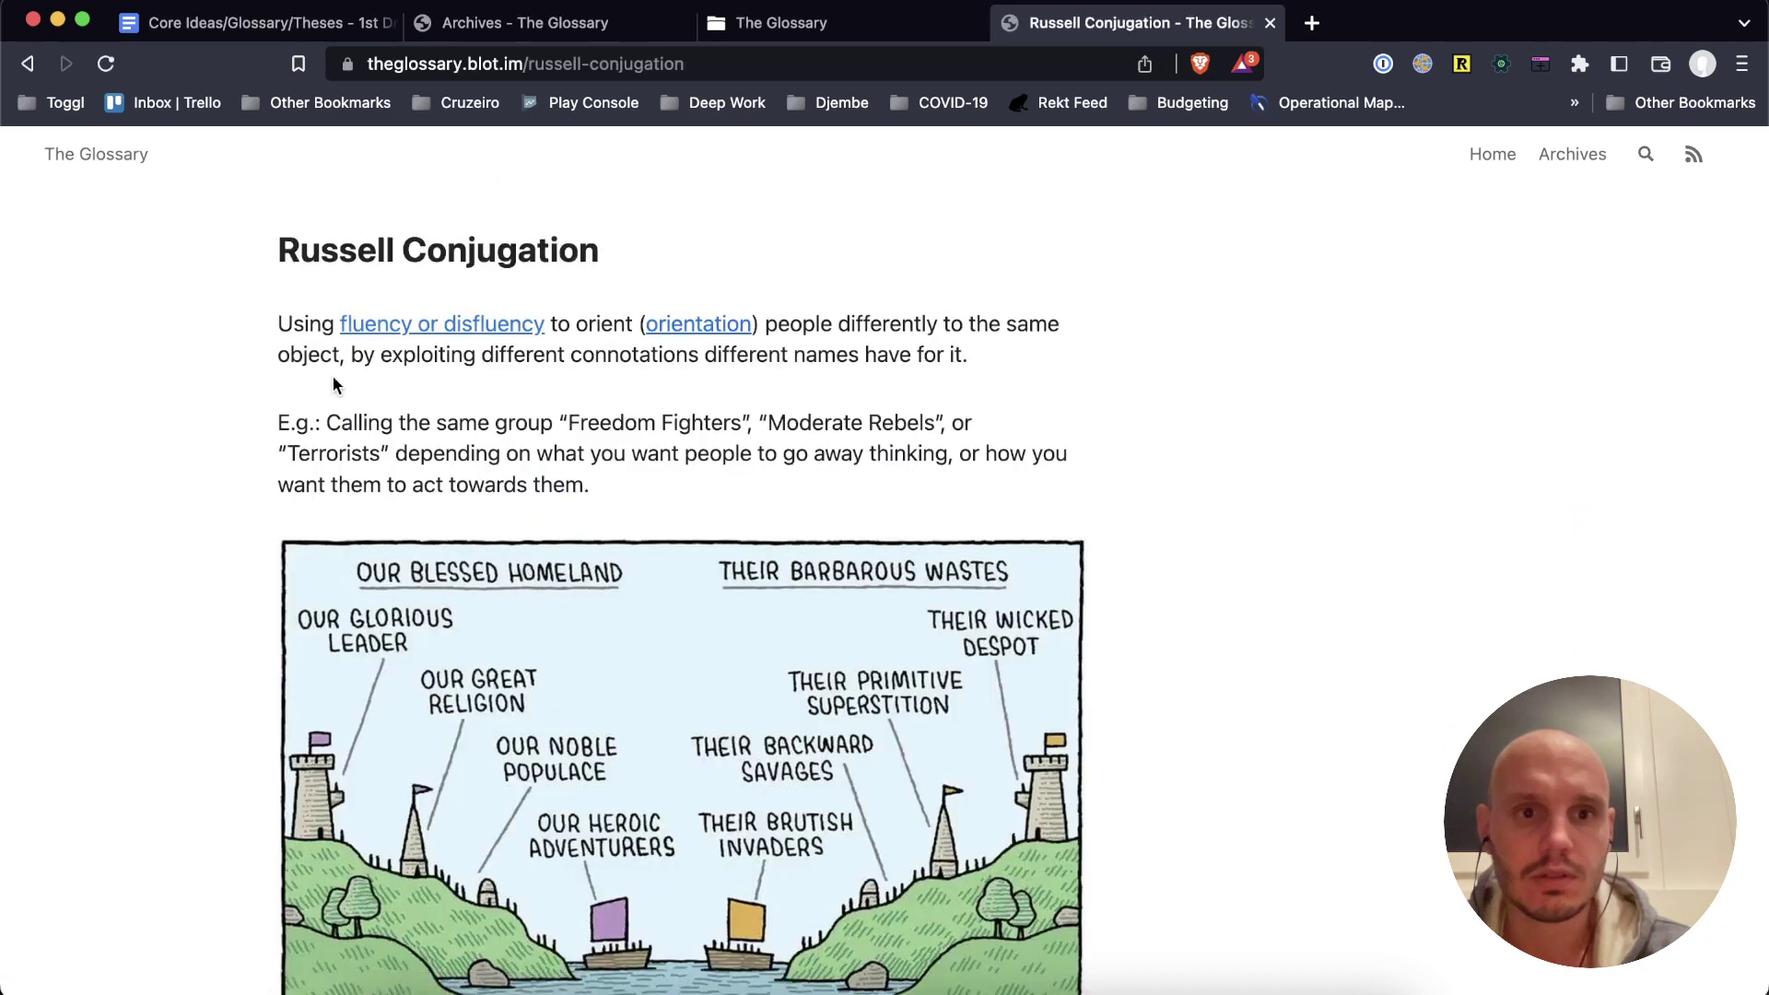
left_click(421, 327)
scroll(265, 365, "down", 3)
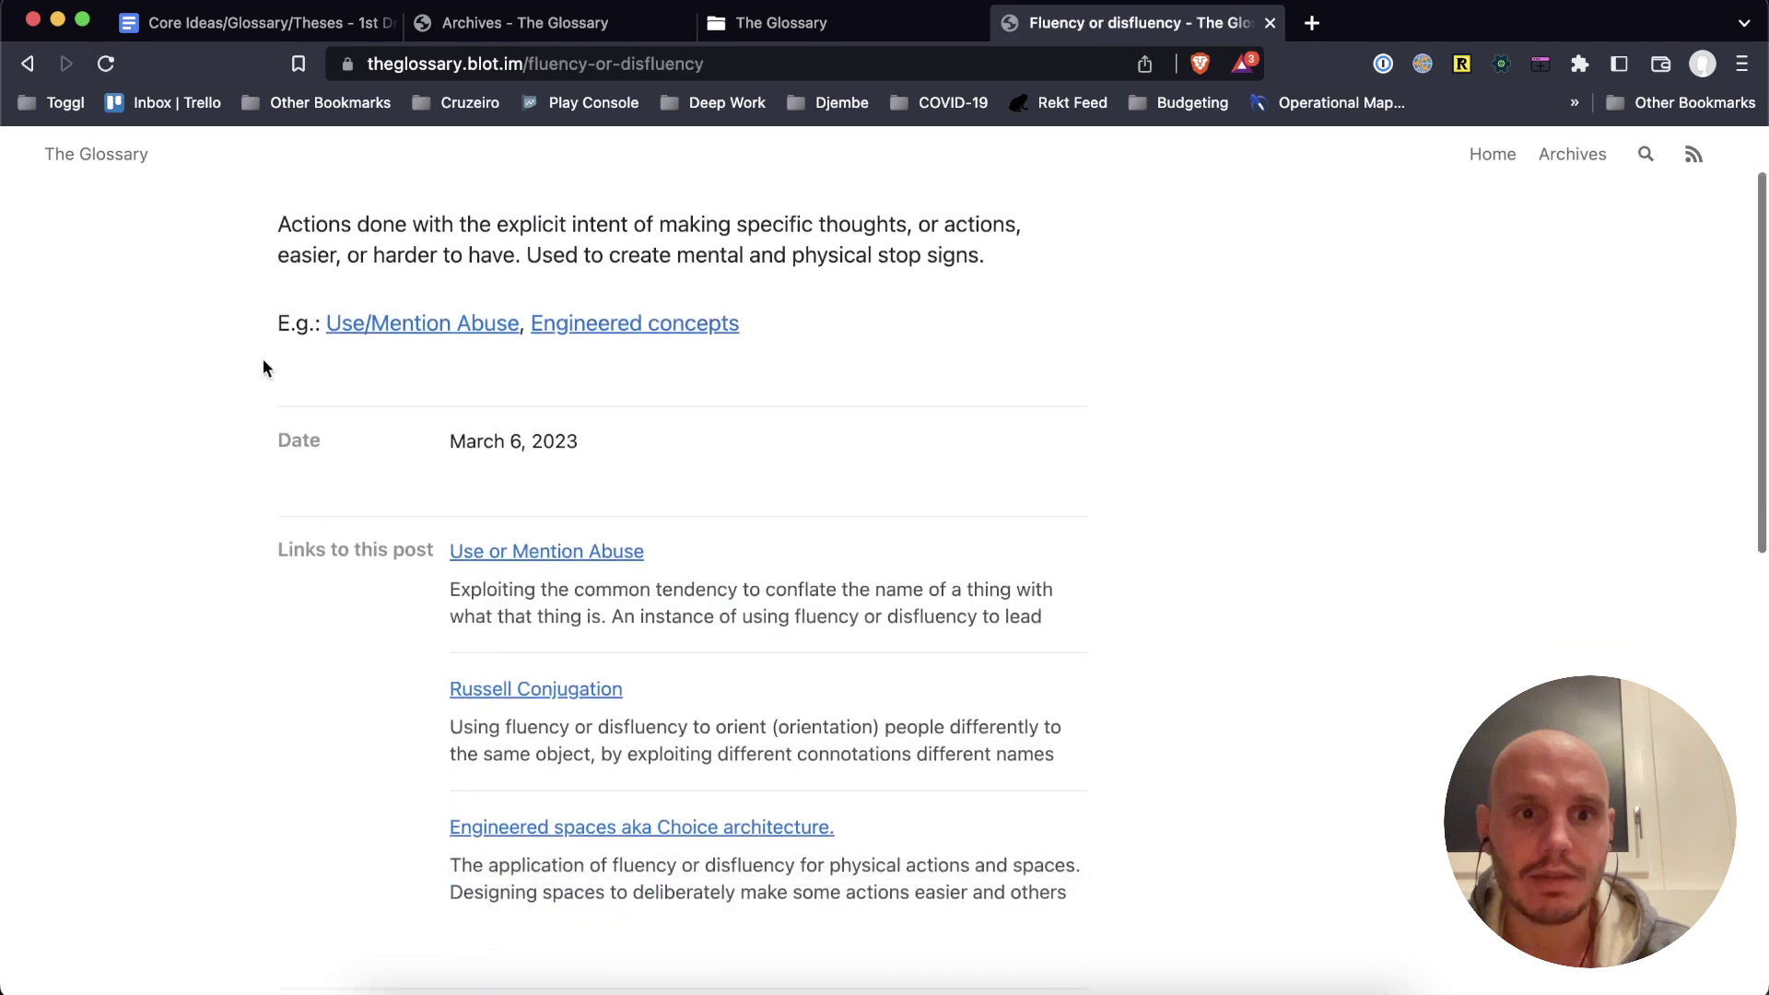
scroll(265, 365, "down", 5)
scroll(264, 364, "down", 2)
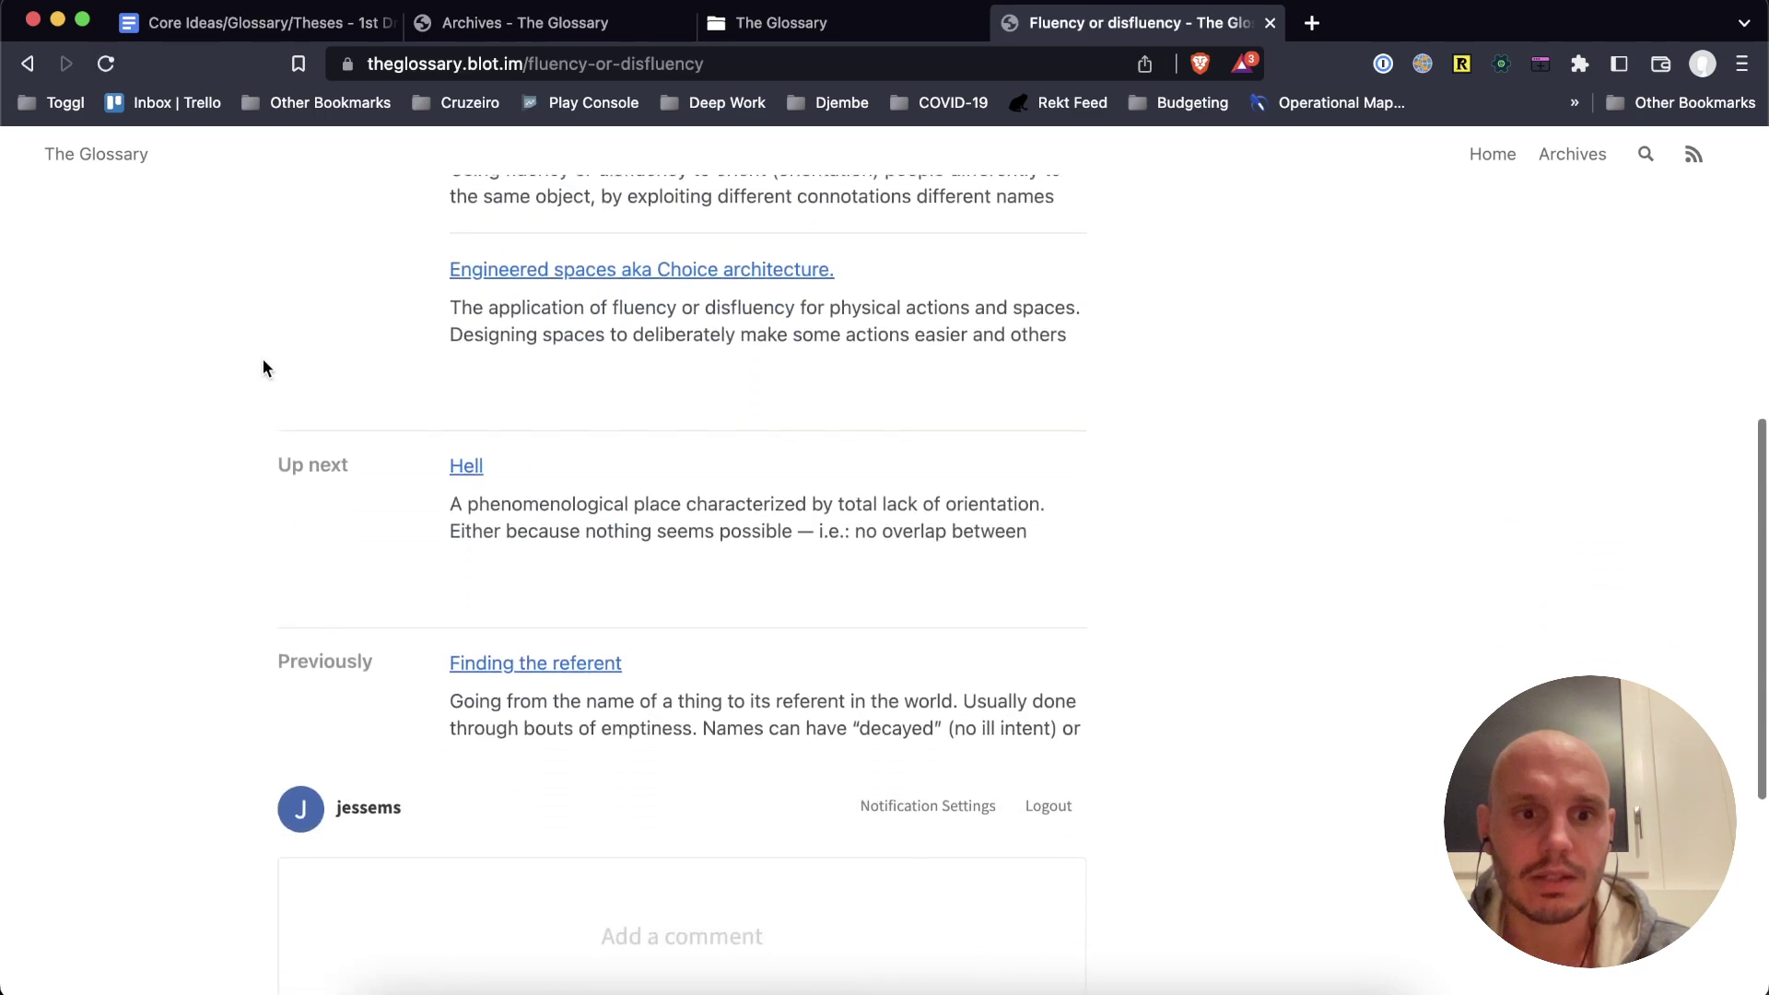
left_click(484, 659)
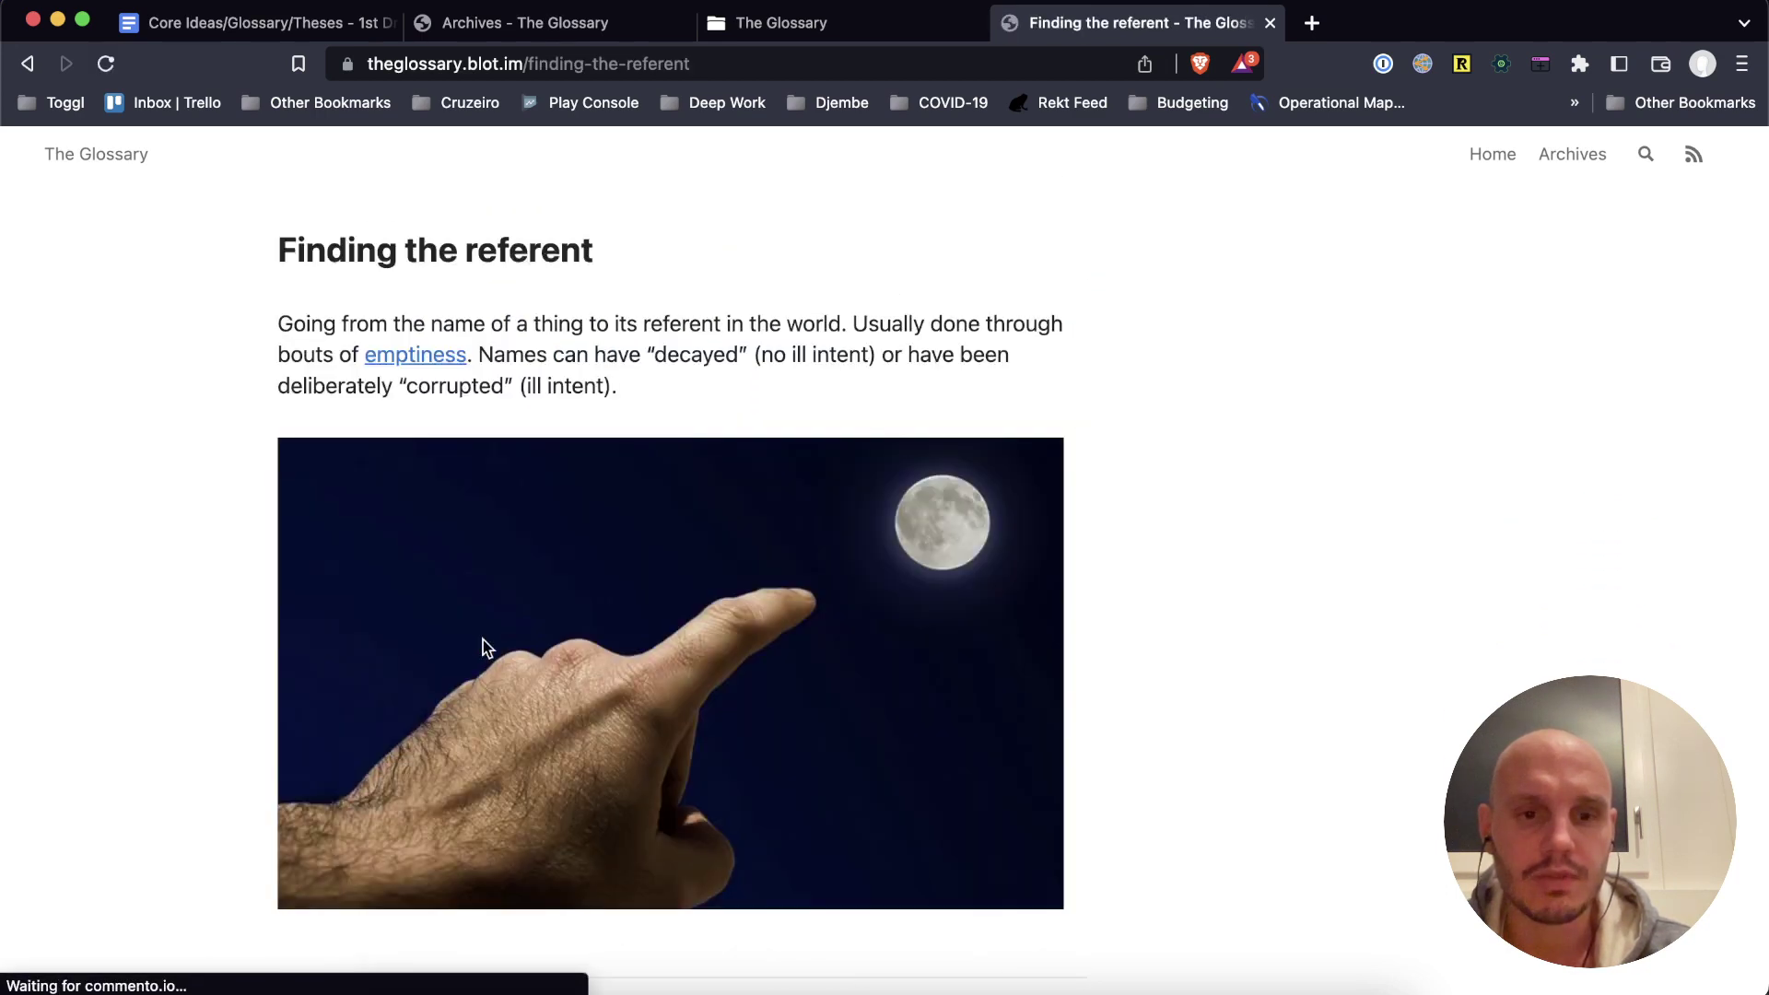
left_click(417, 362)
scroll(385, 357, "down", 1)
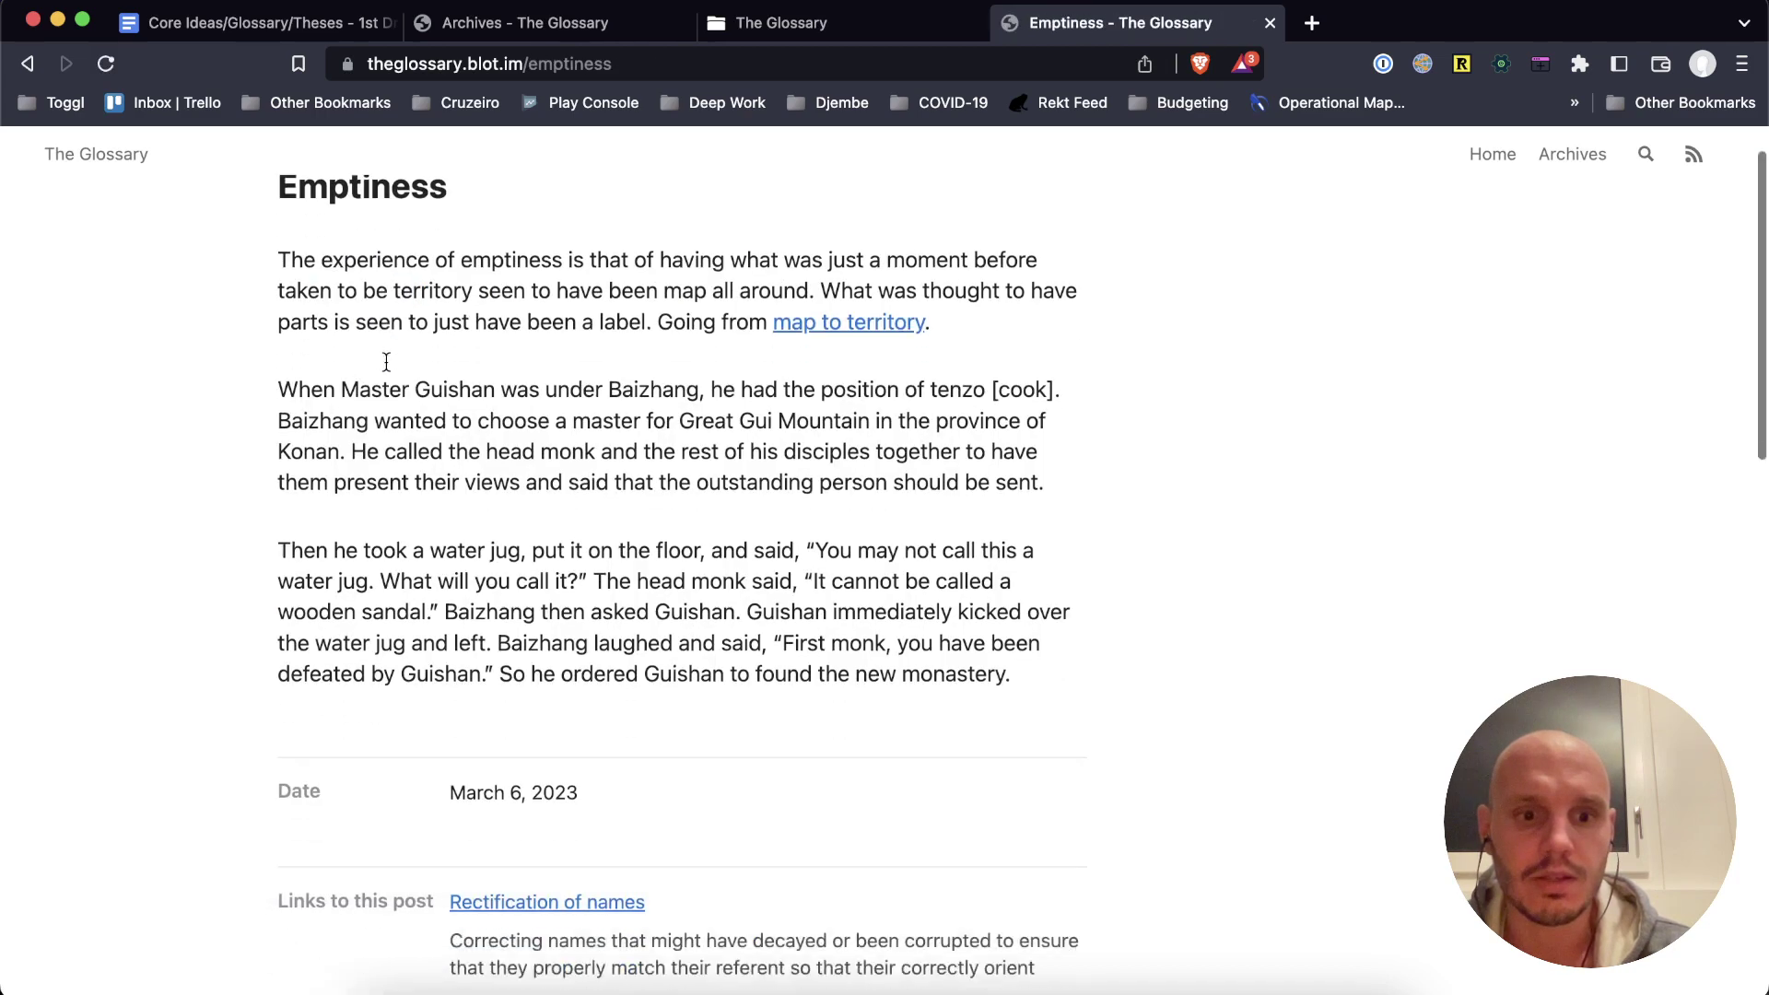
scroll(386, 360, "down", 6)
scroll(386, 361, "down", 6)
scroll(386, 362, "down", 5)
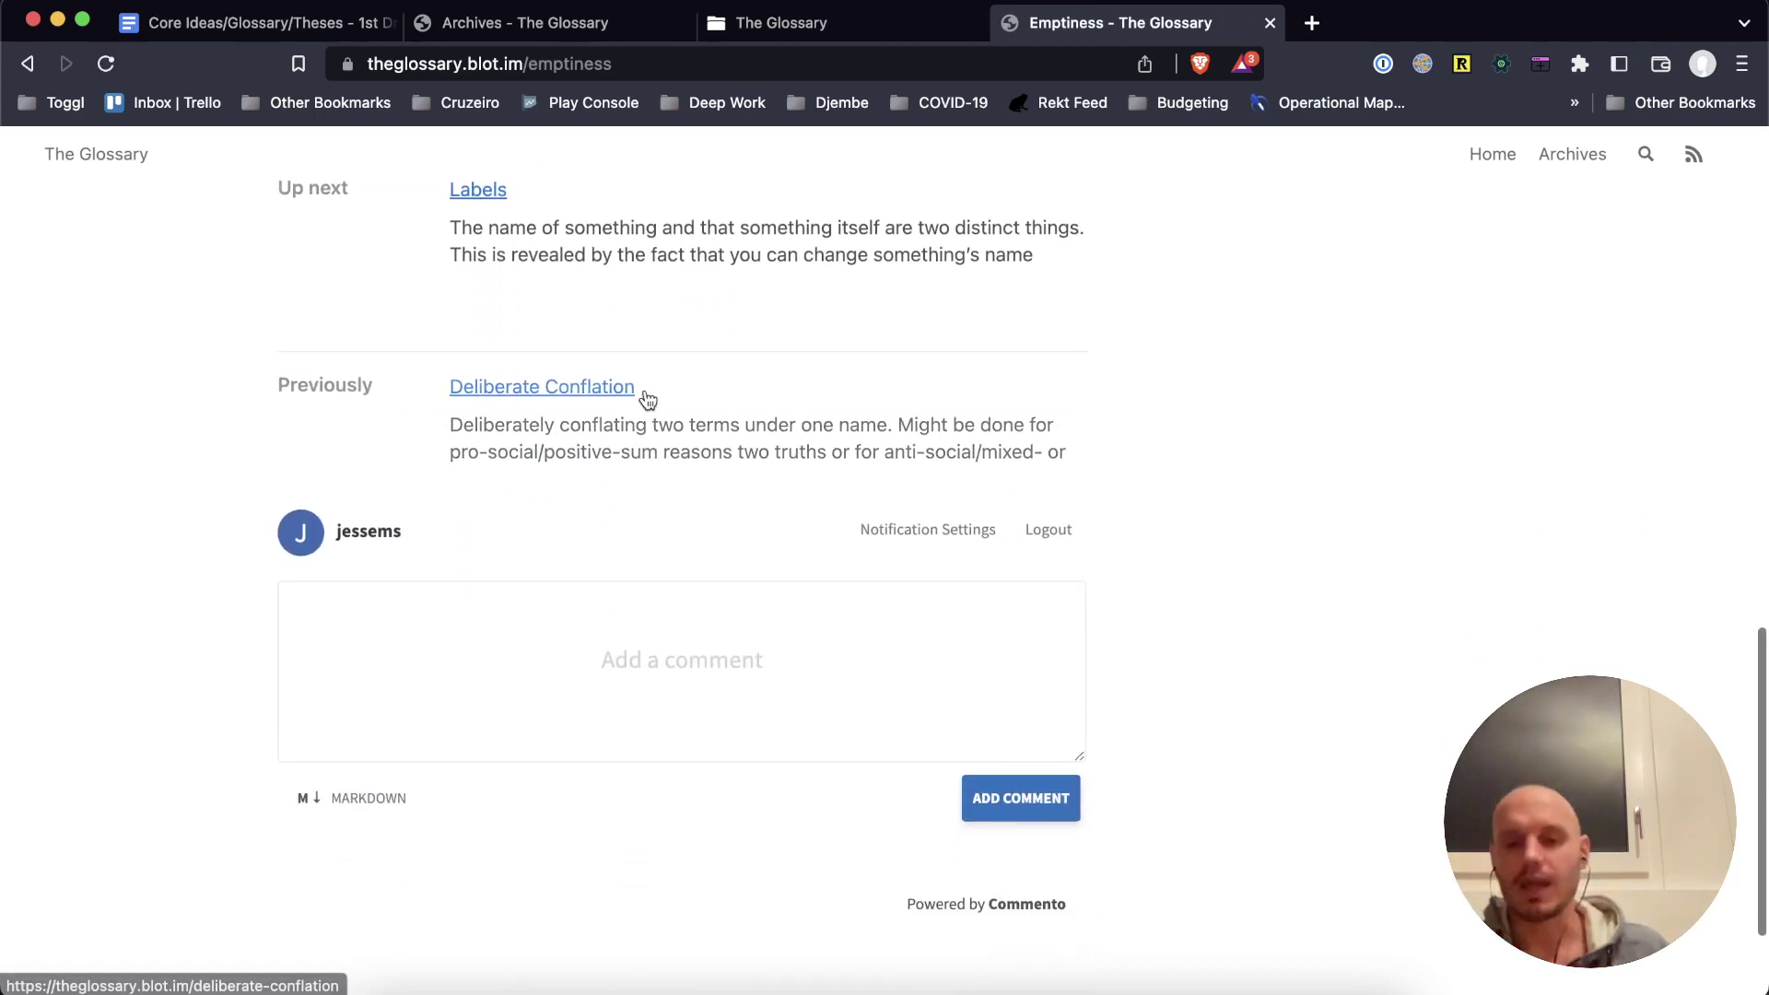
Step: Post a comment reading 'That's awesome' under the Emptiness post
left_click(644, 652)
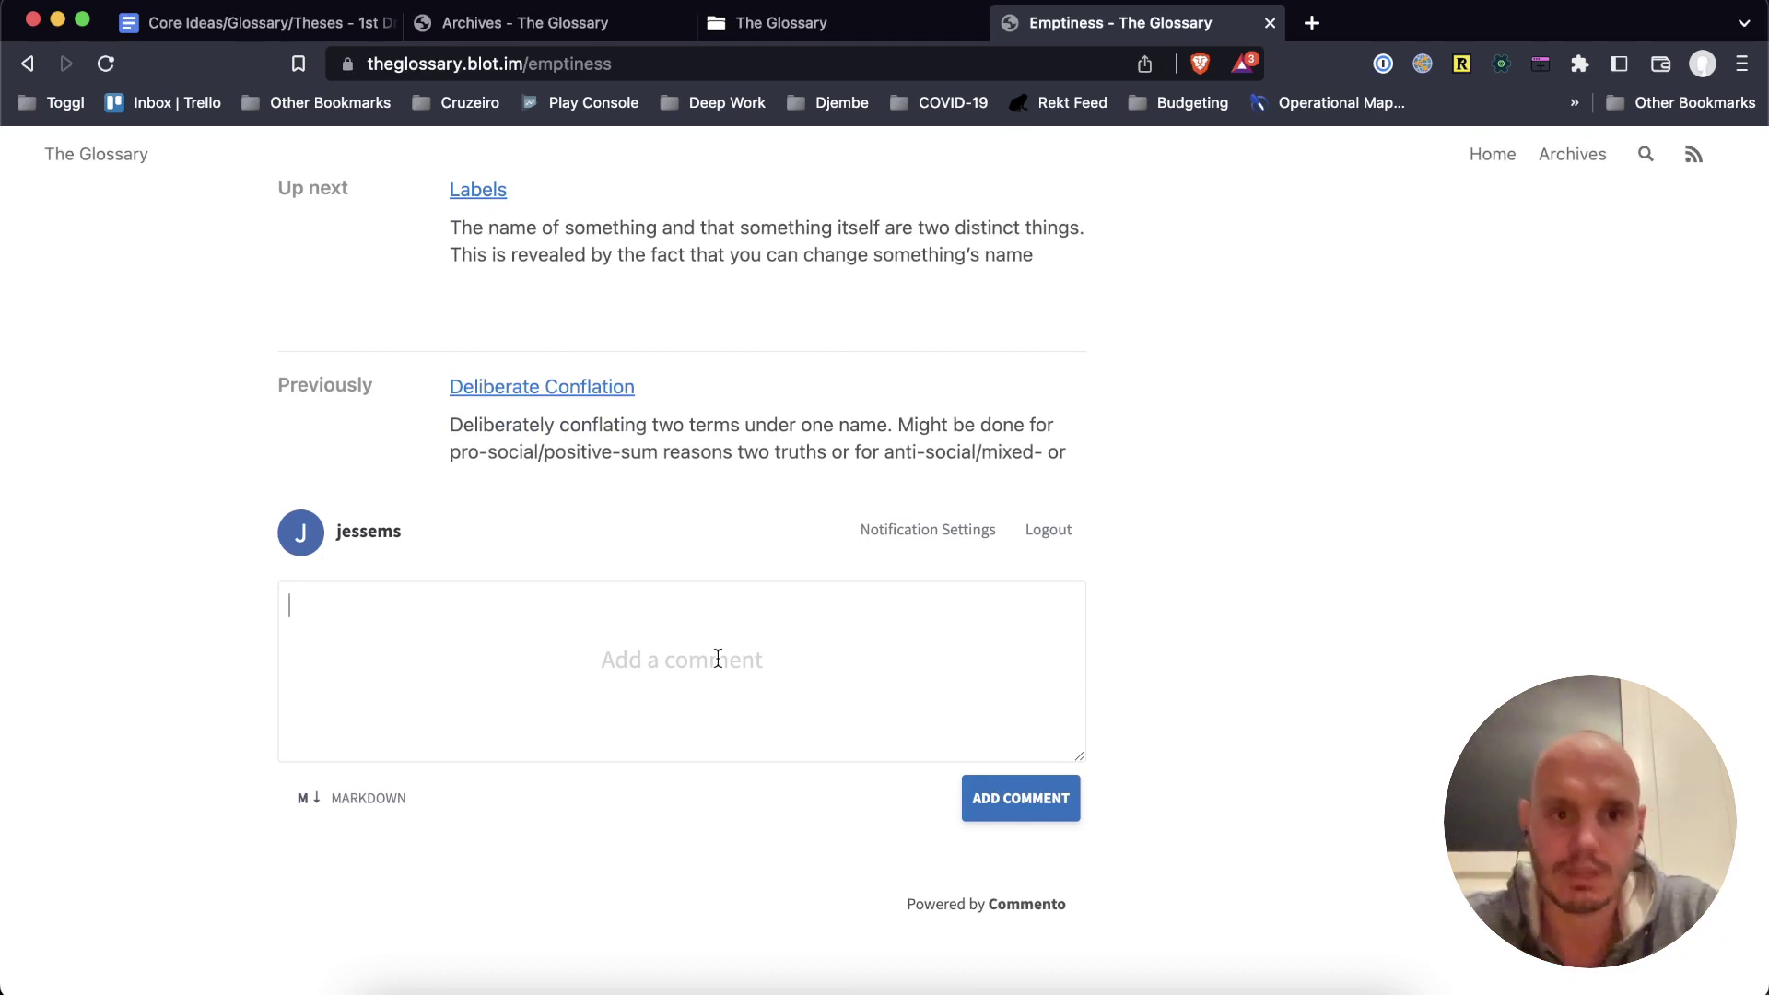
type("That's awesome")
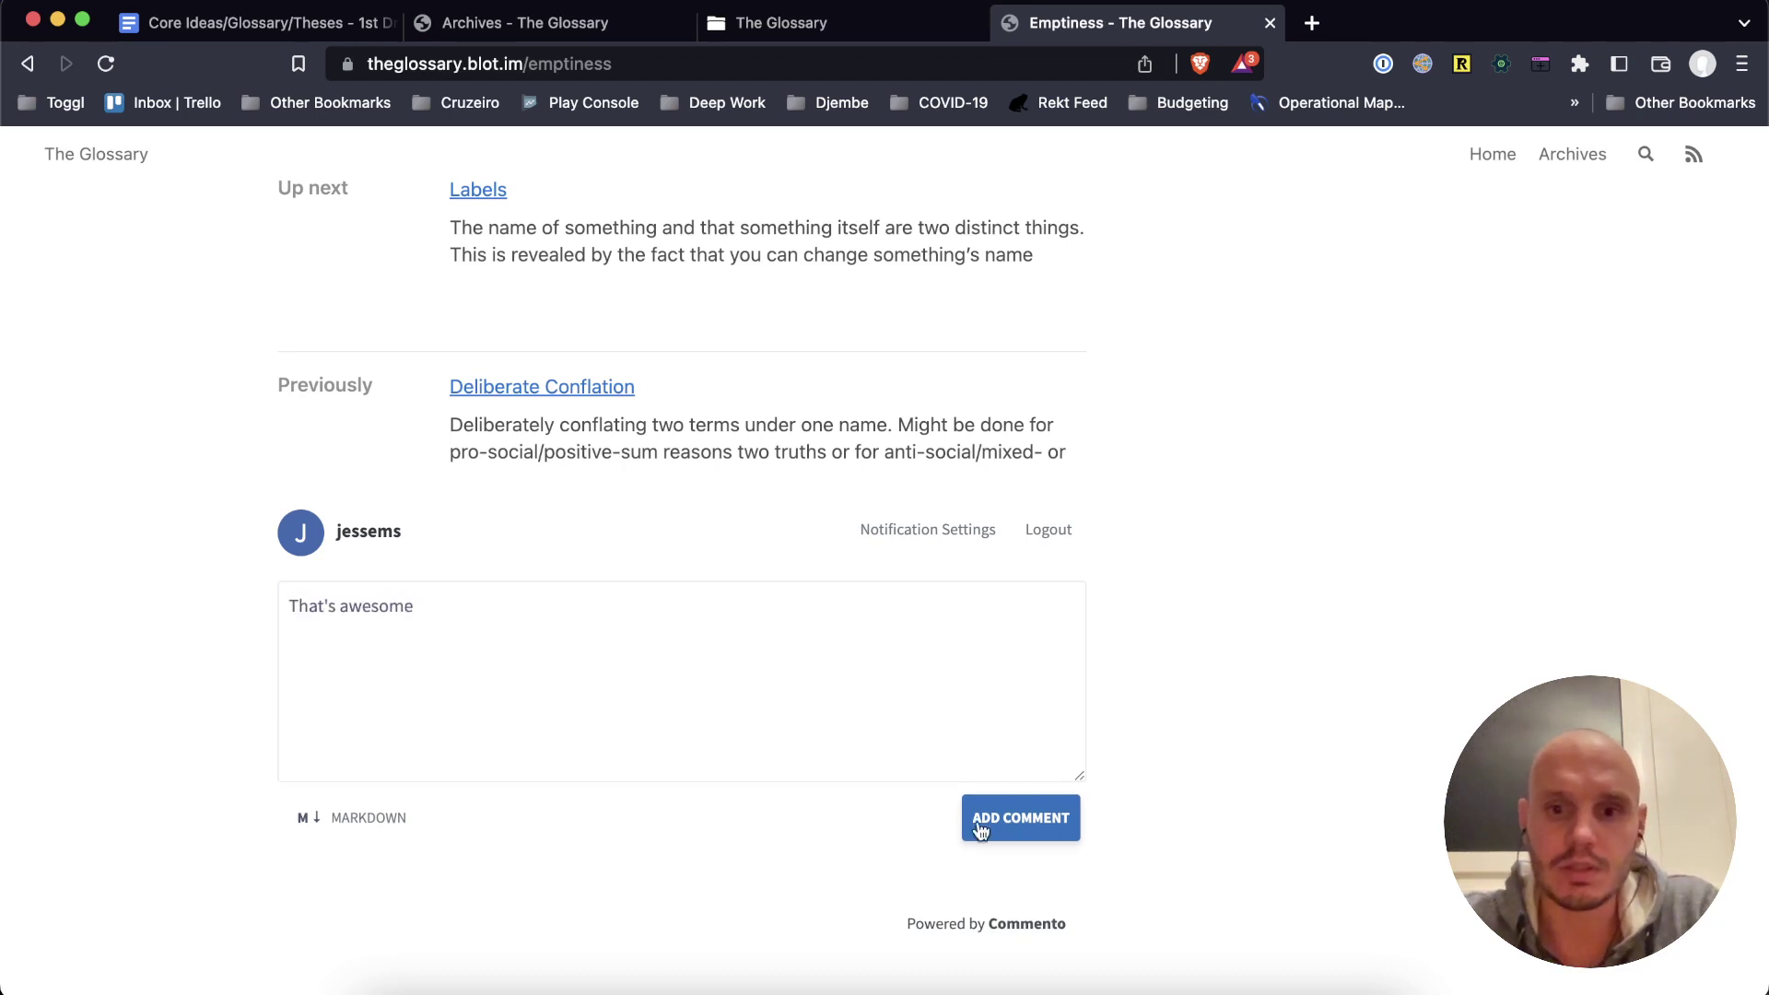
left_click(979, 828)
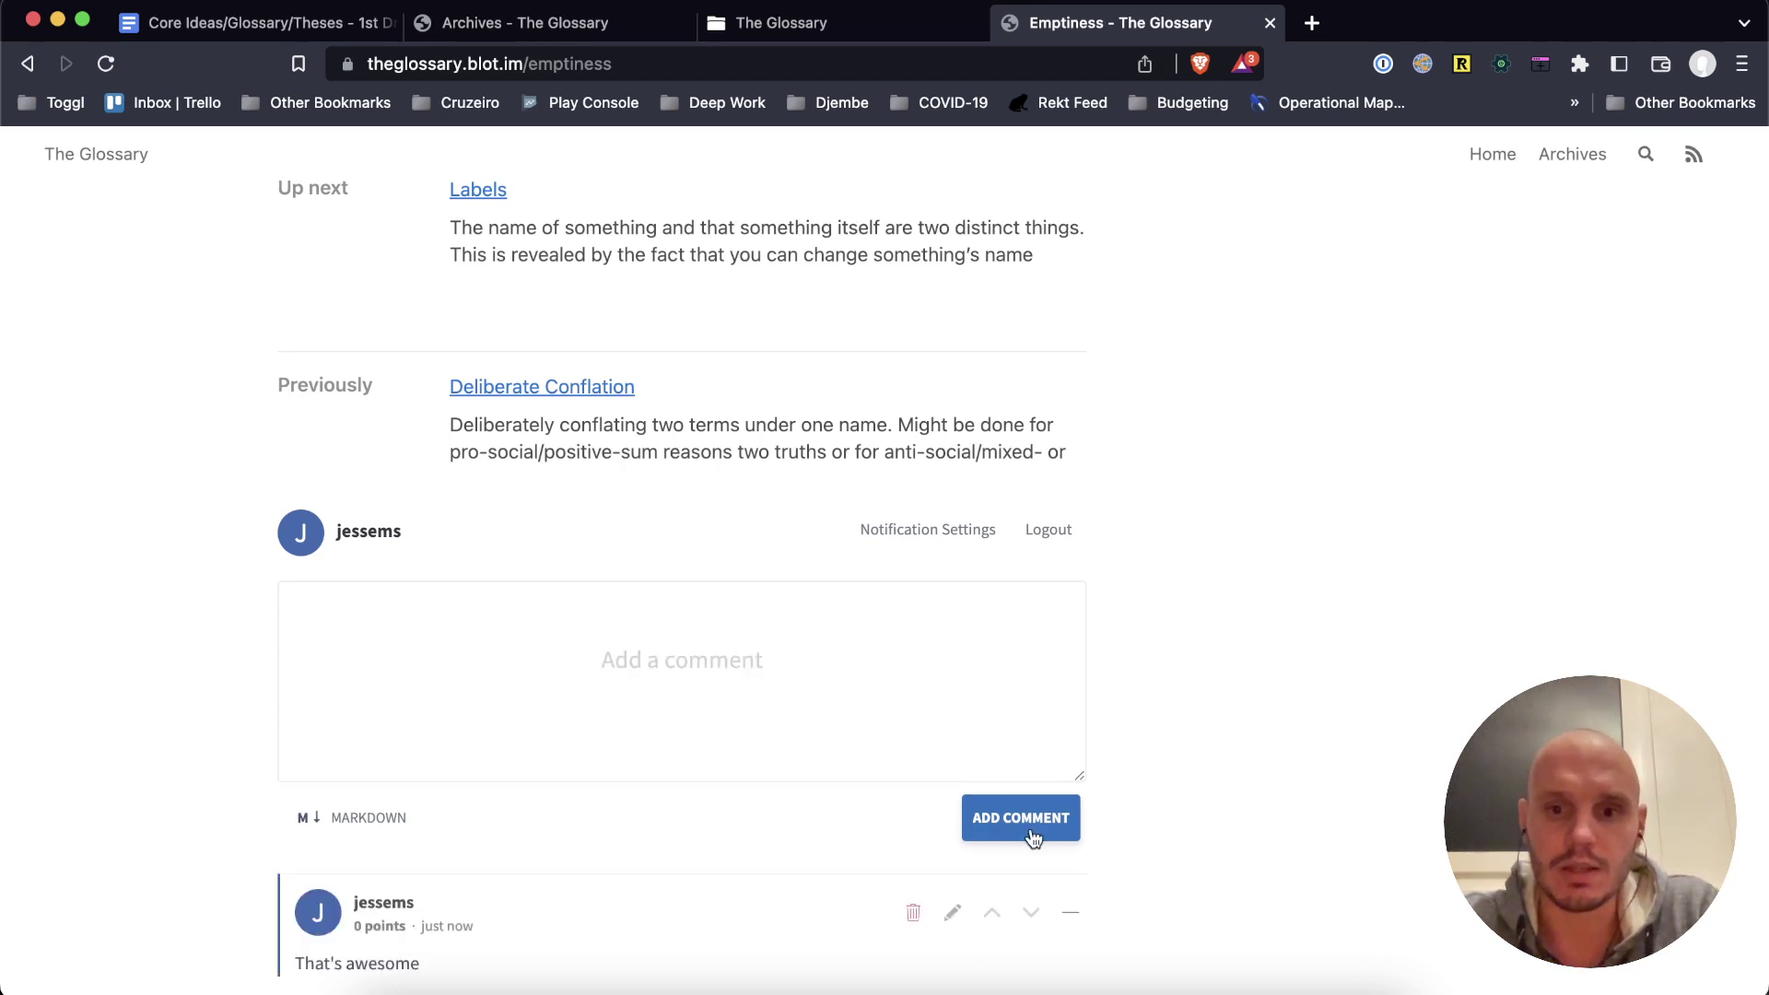
scroll(804, 726, "down", 3)
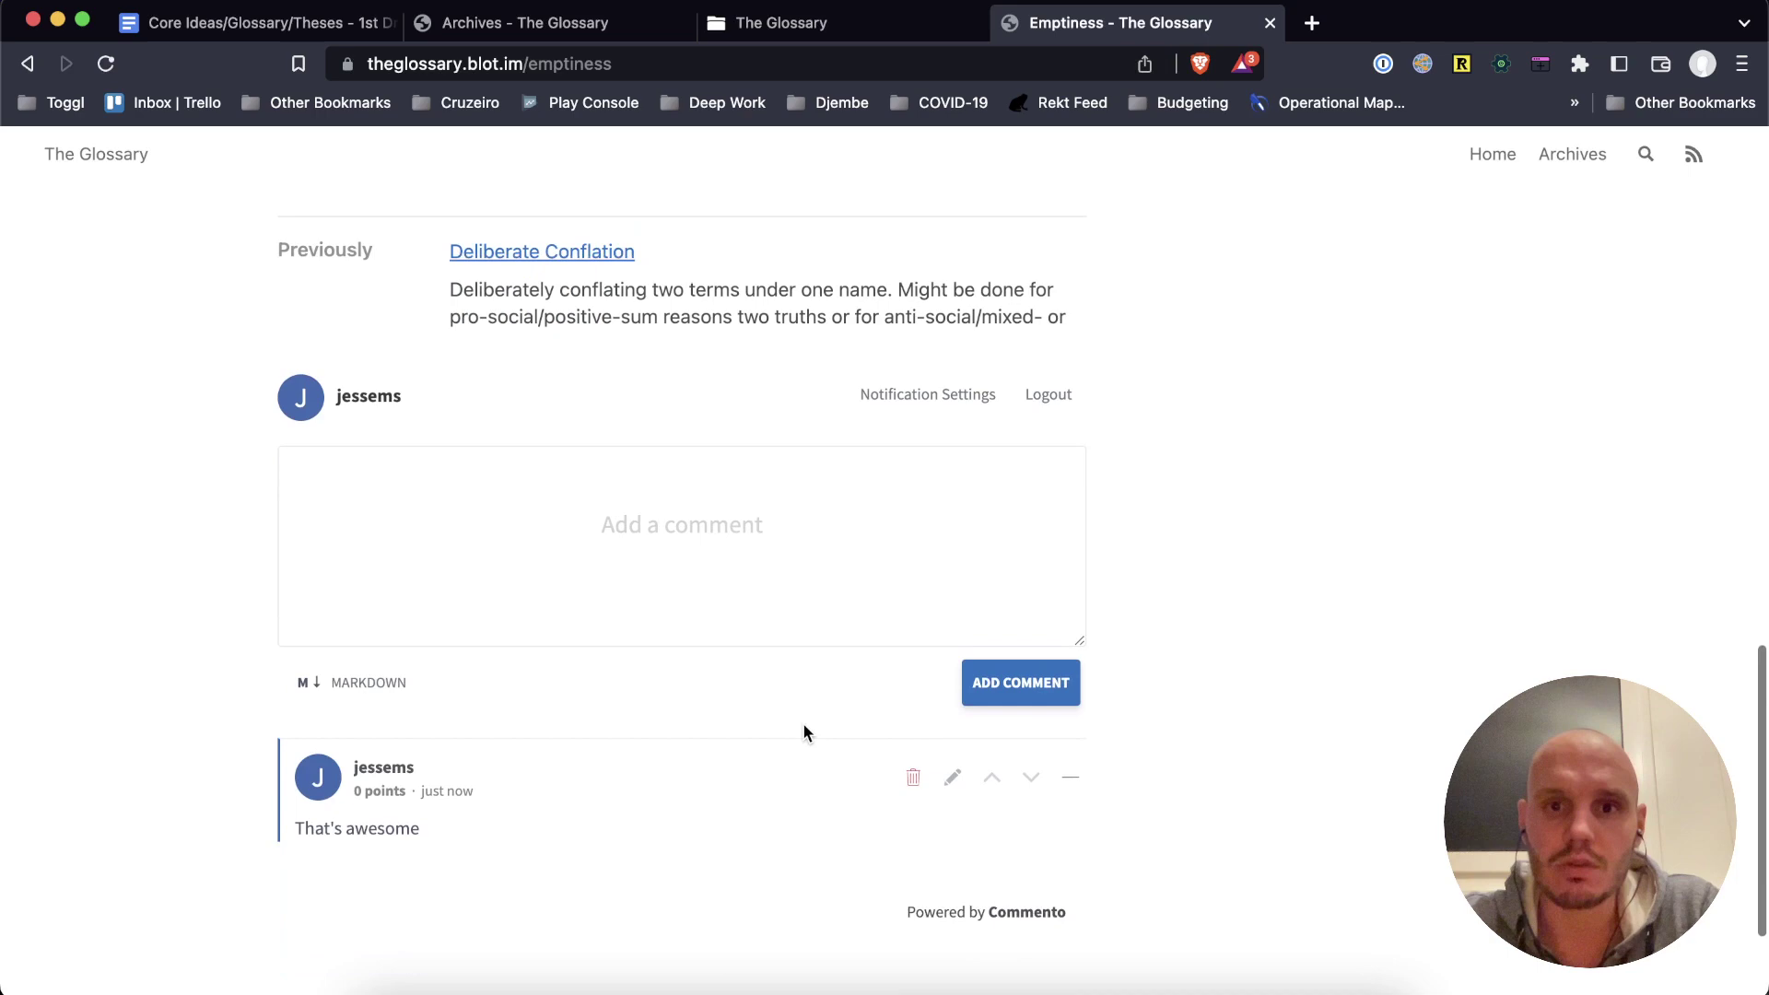
scroll(803, 723, "up", 10)
scroll(804, 722, "up", 2)
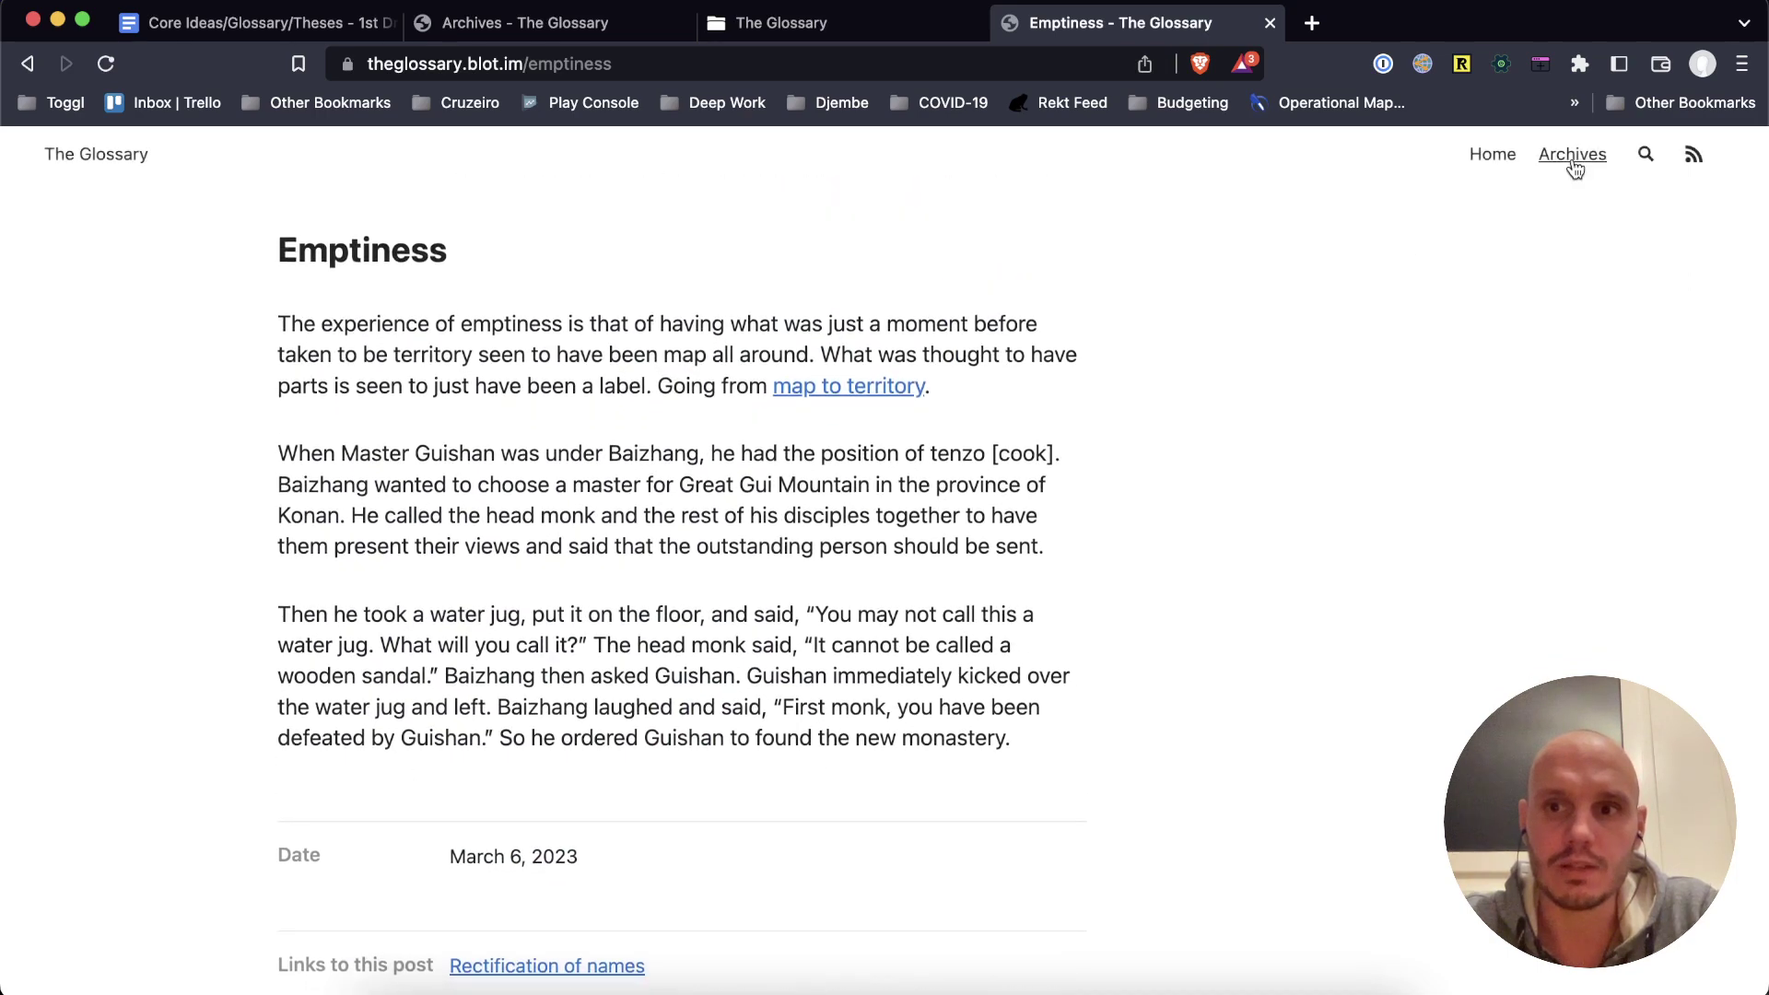
Step: From Archives, follow Concepts → Common Belief → Syncing to Common Belief → Syncing
left_click(1574, 162)
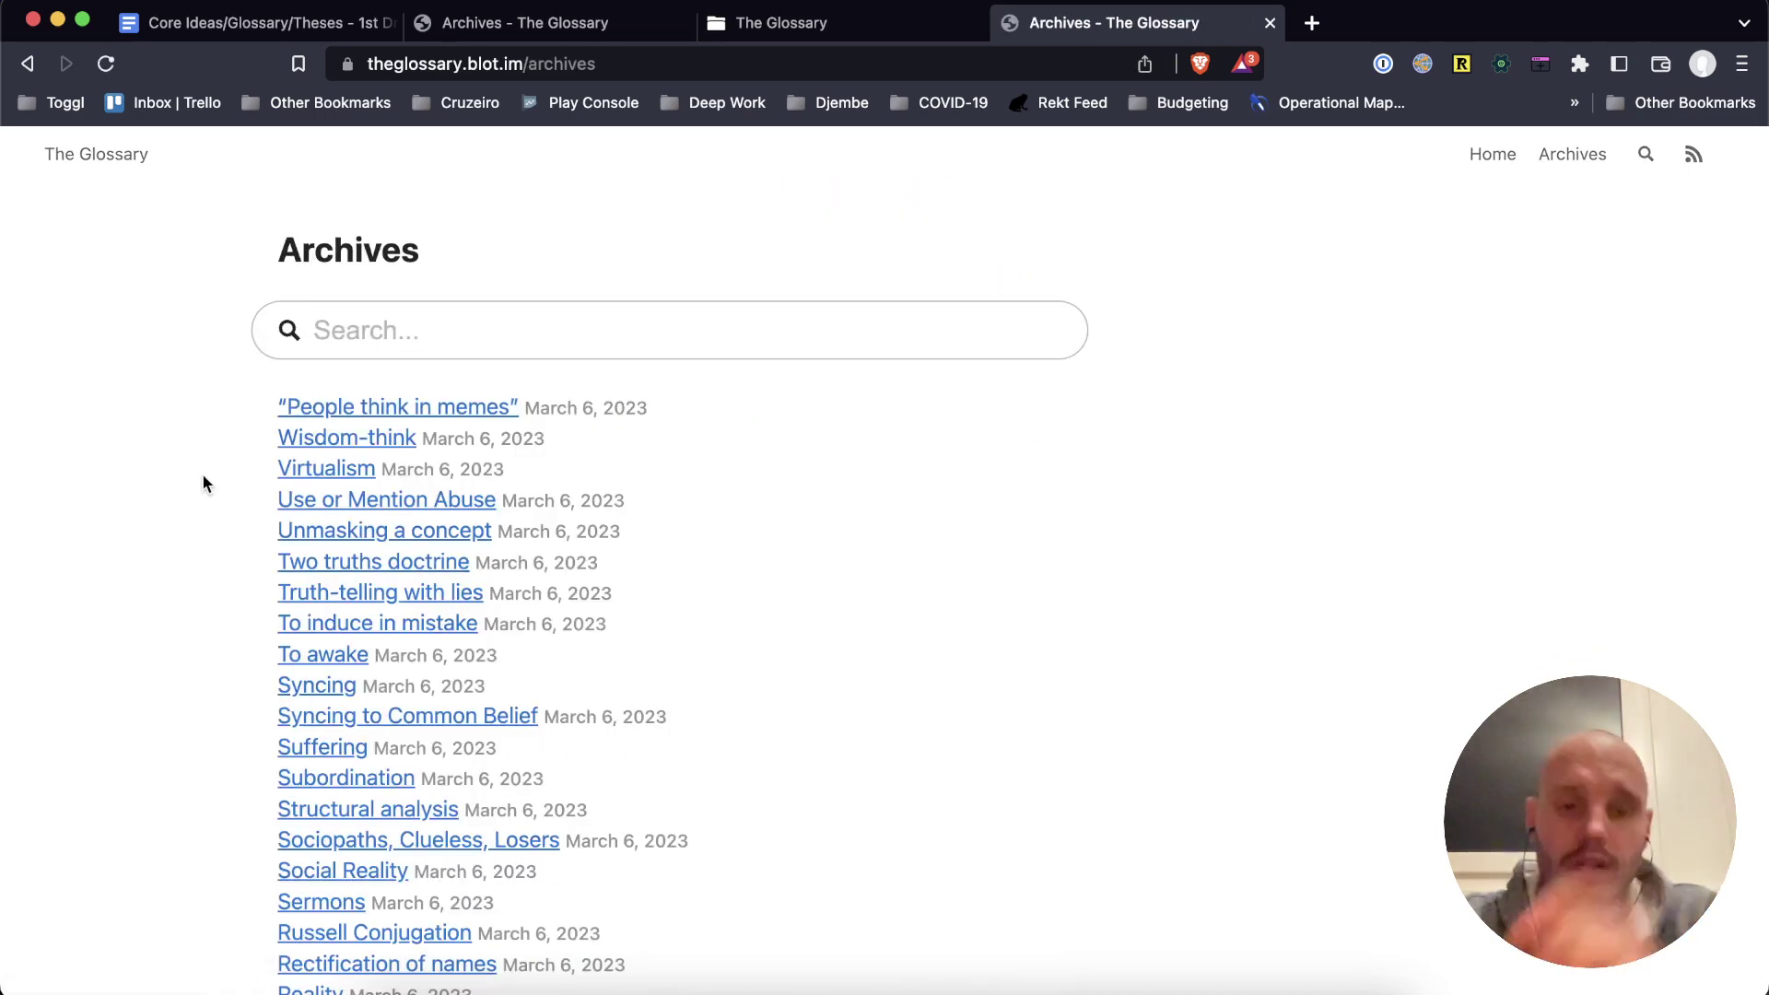
scroll(202, 477, "down", 1)
scroll(204, 477, "down", 2)
scroll(203, 477, "down", 4)
scroll(203, 483, "down", 3)
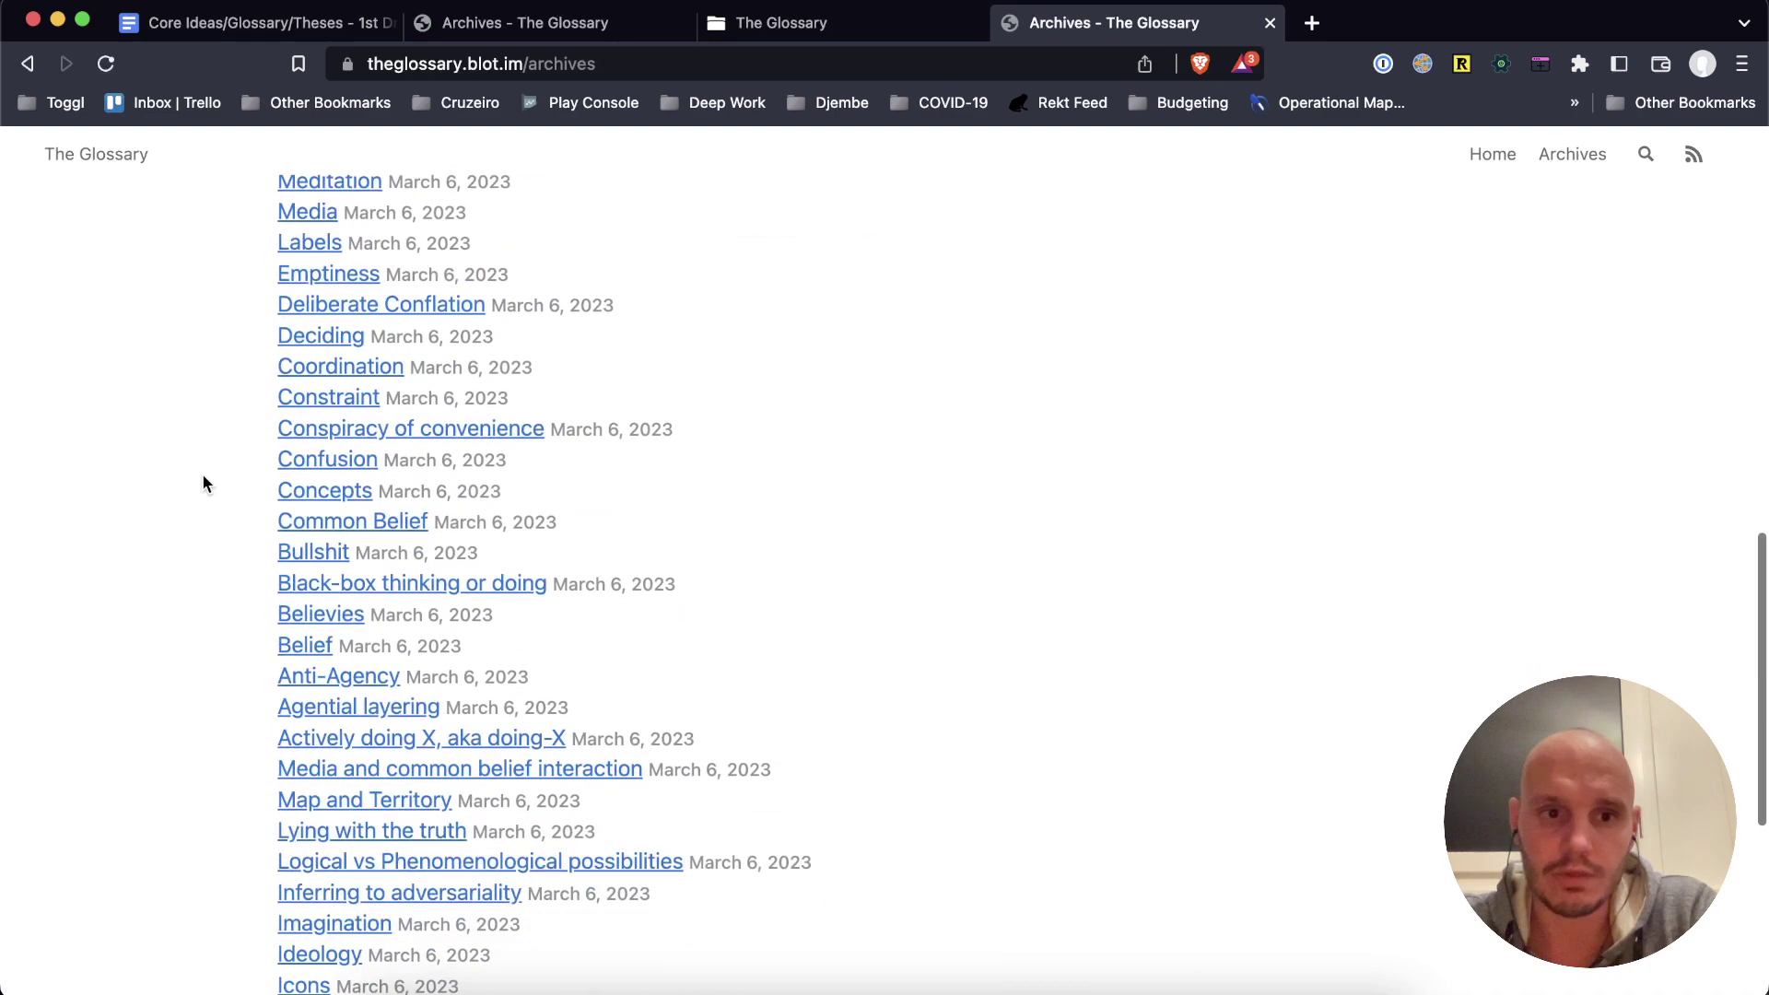
left_click(307, 492)
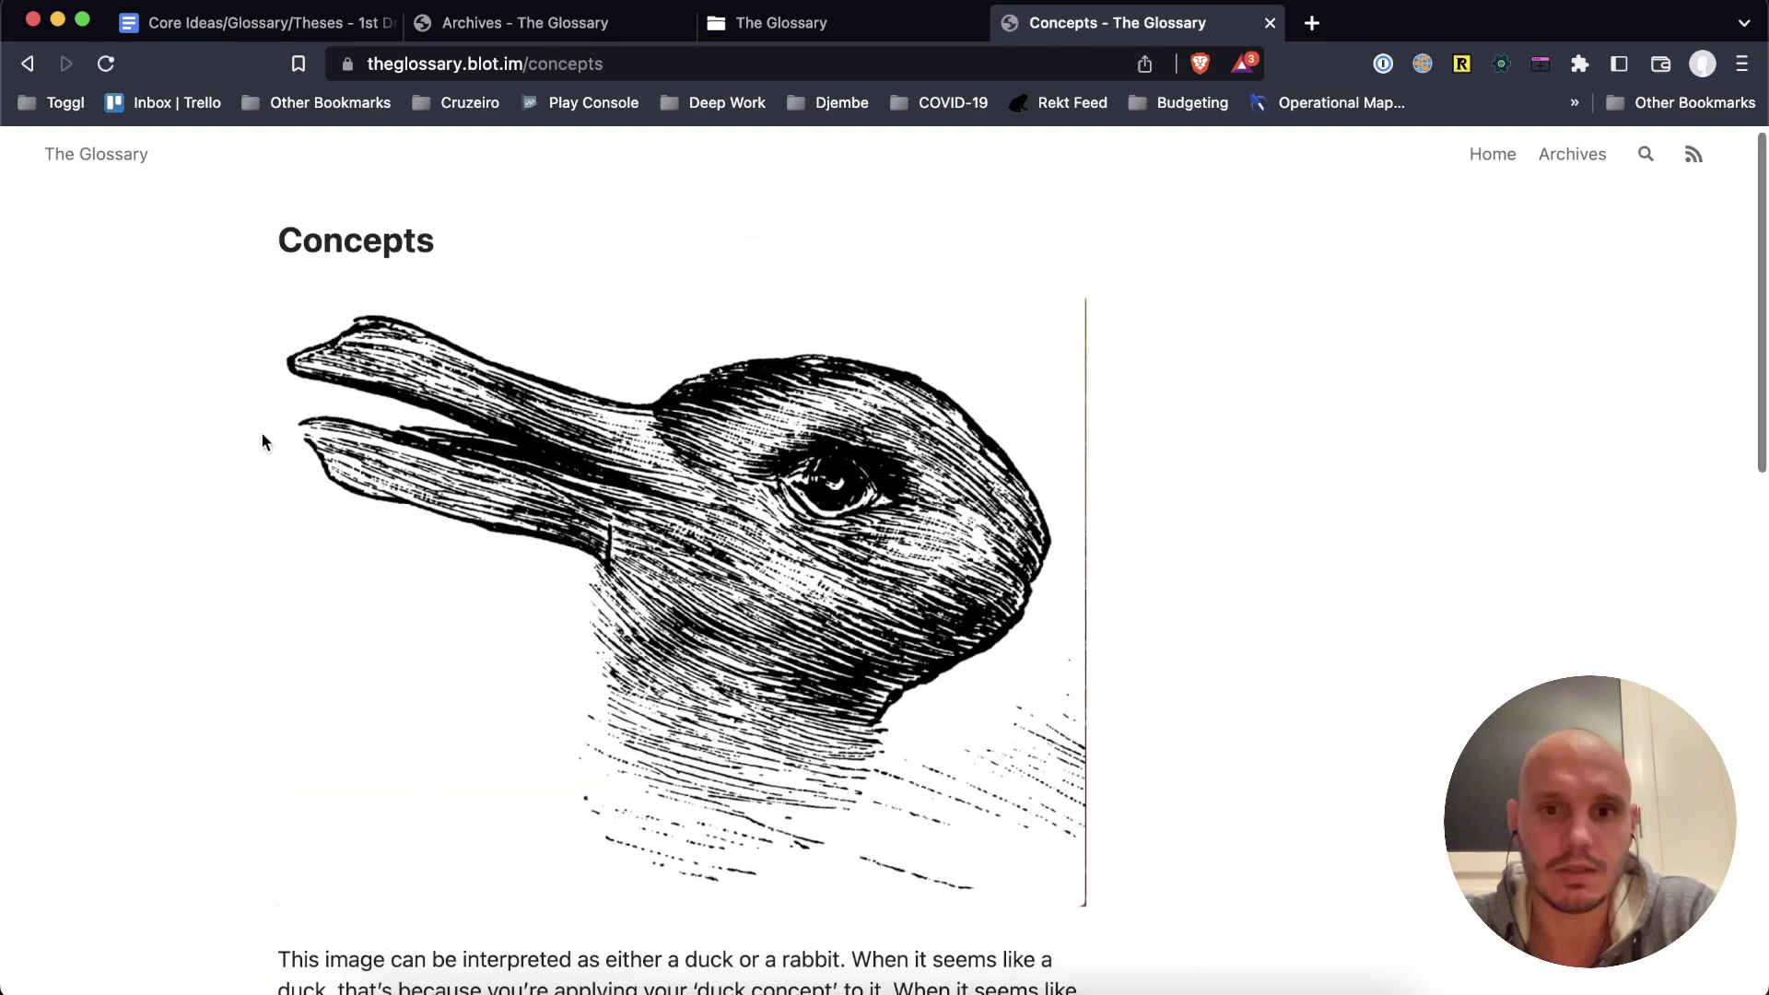
scroll(265, 443, "down", 10)
scroll(264, 443, "down", 2)
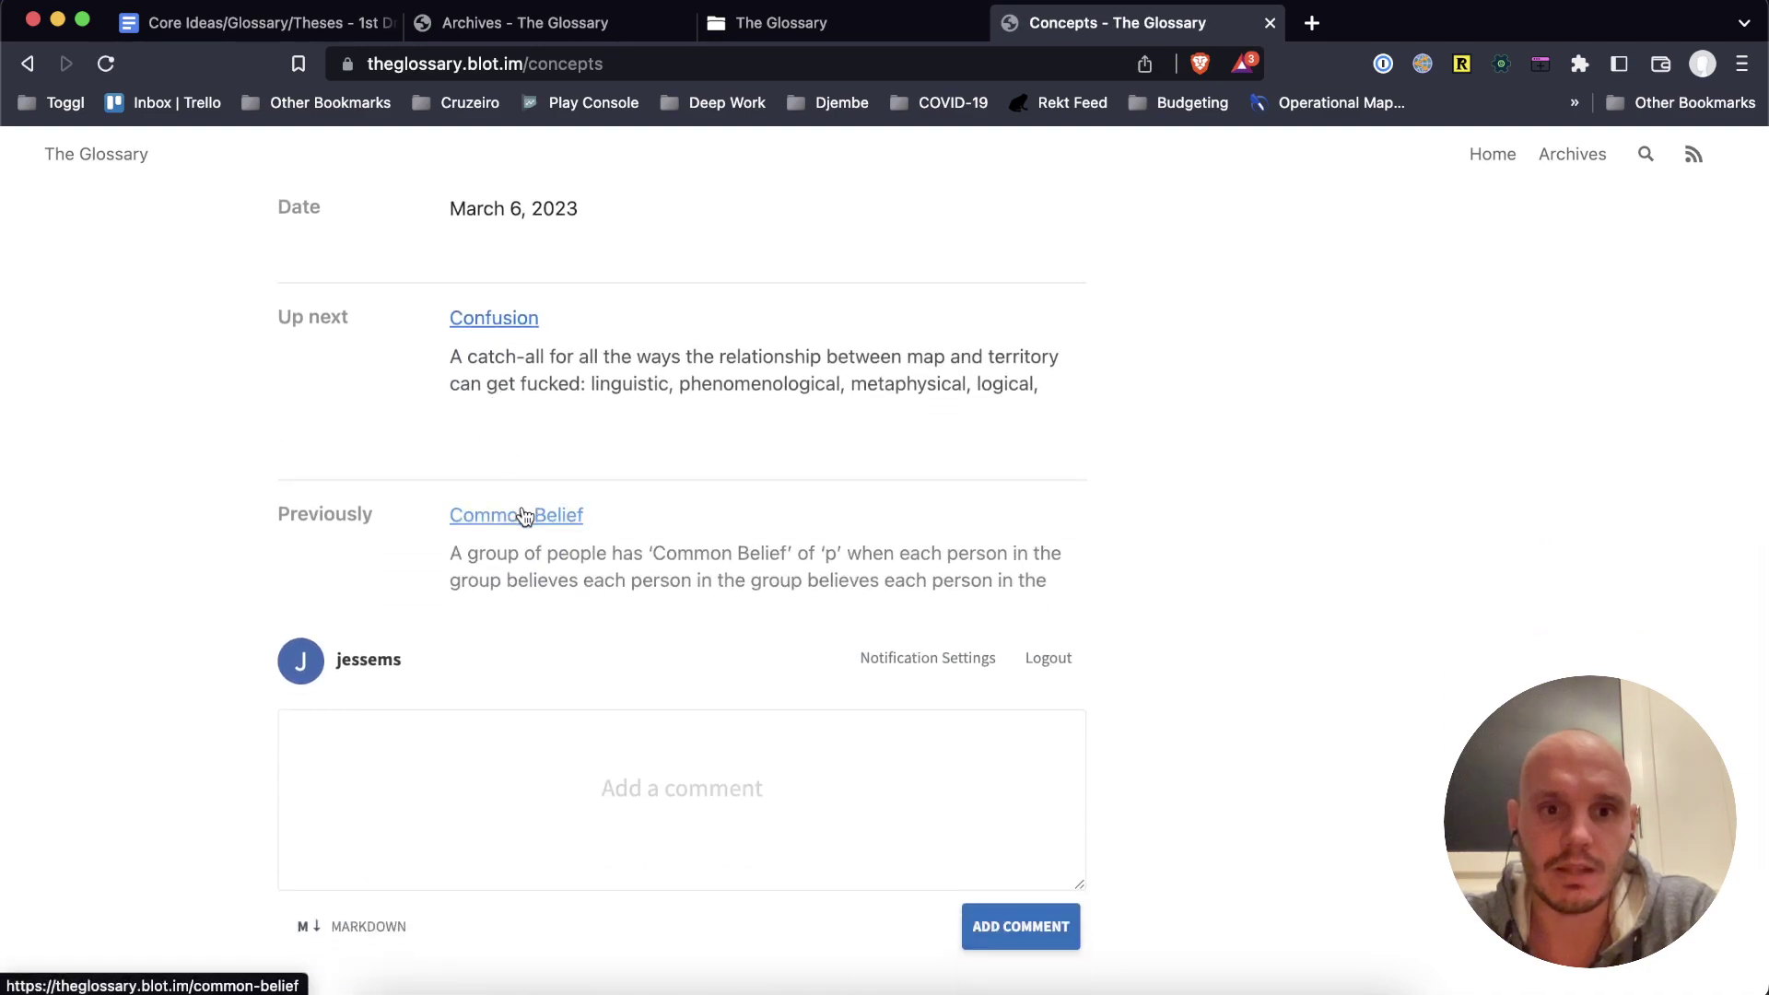
left_click(516, 514)
scroll(650, 477, "down", 1)
scroll(501, 460, "down", 4)
left_click(537, 475)
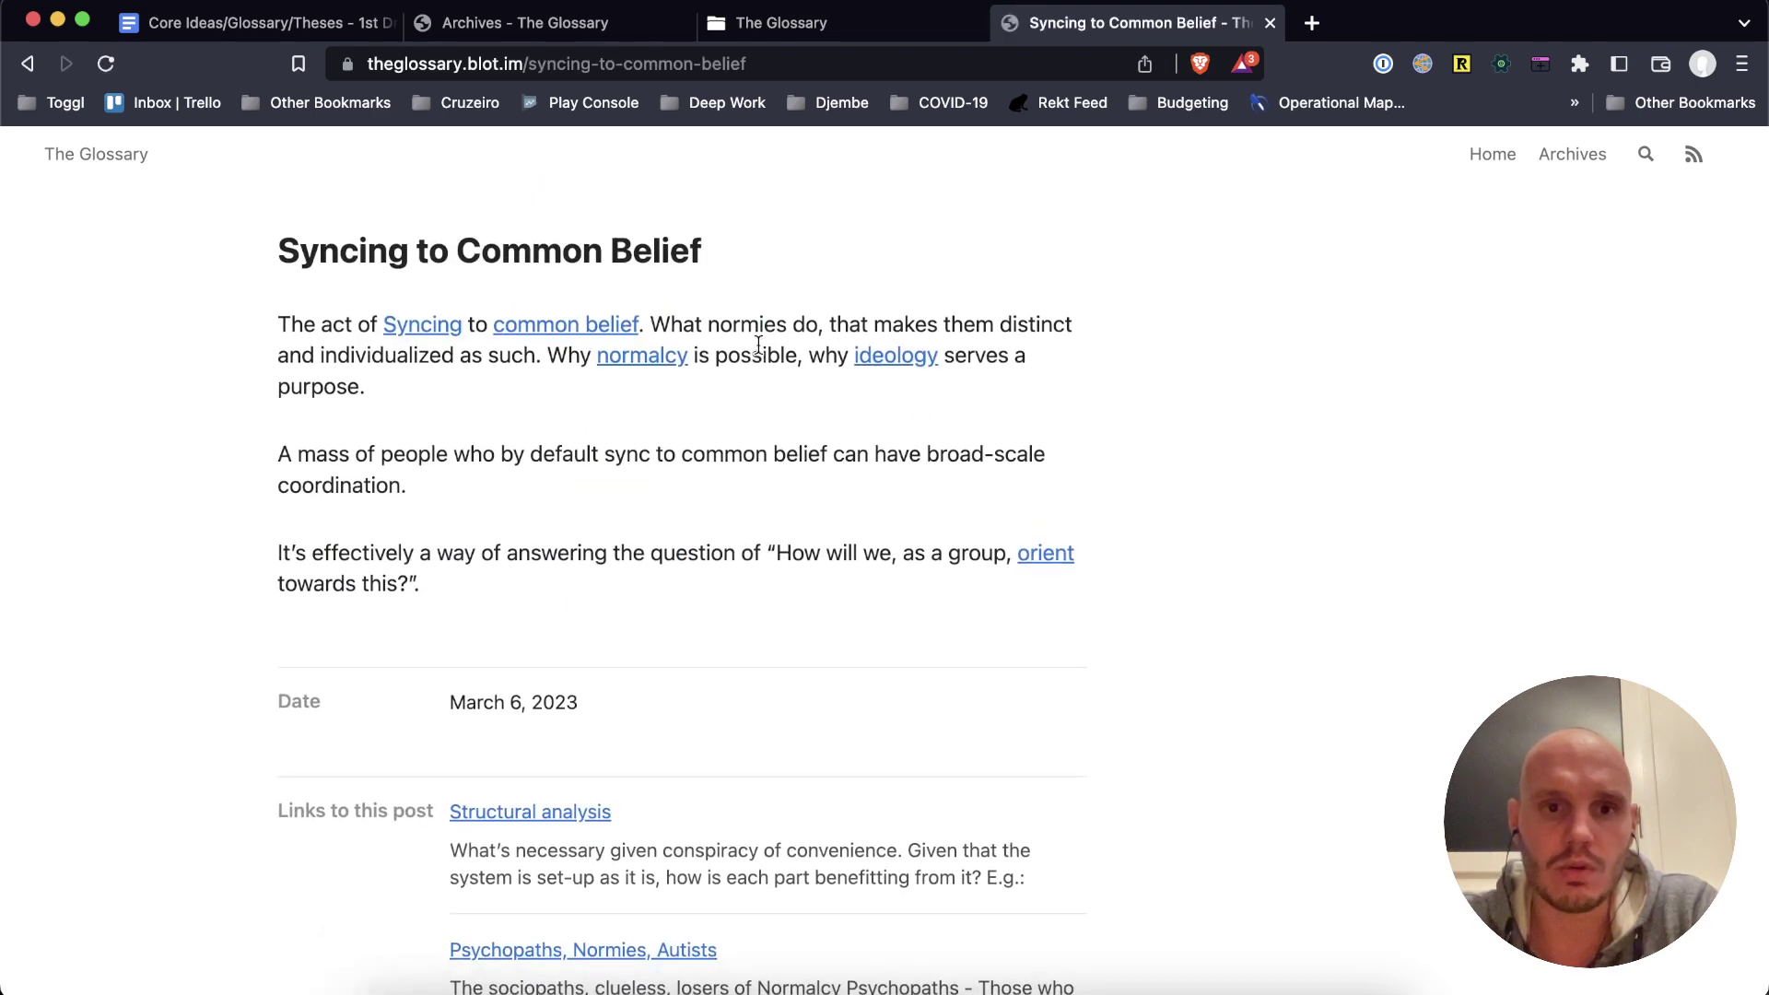
left_click(430, 330)
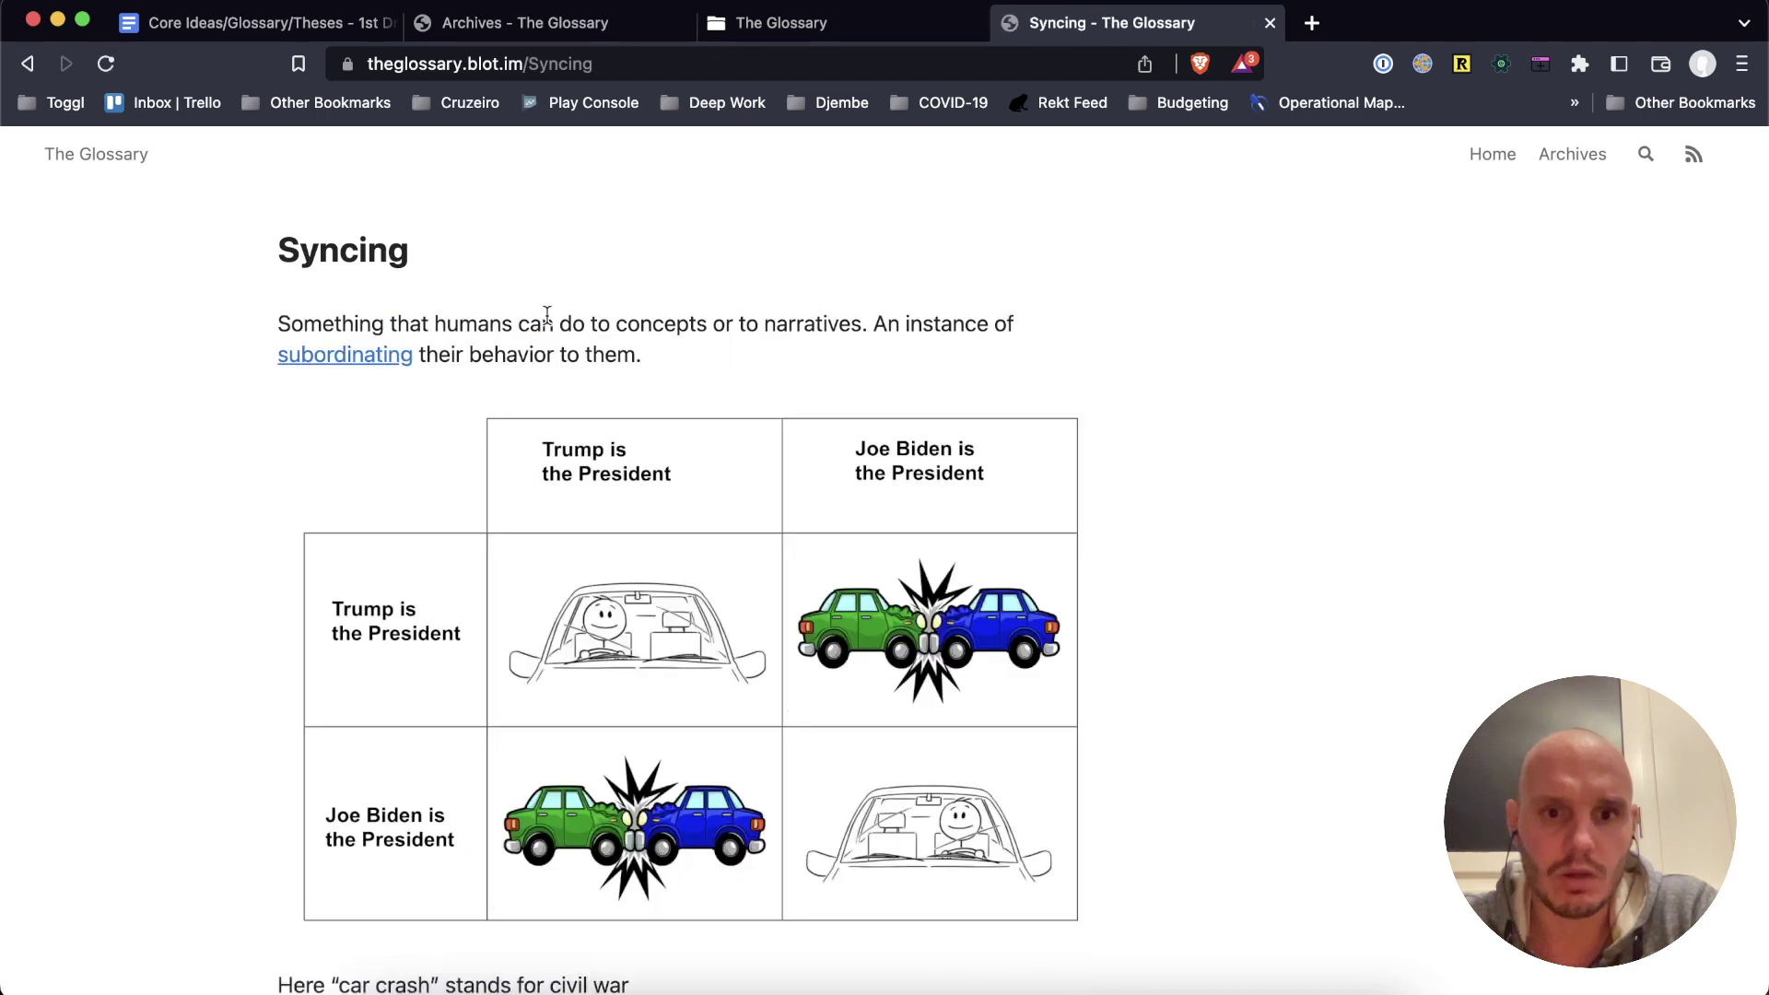
scroll(547, 314, "down", 5)
scroll(547, 313, "up", 2)
scroll(545, 314, "up", 3)
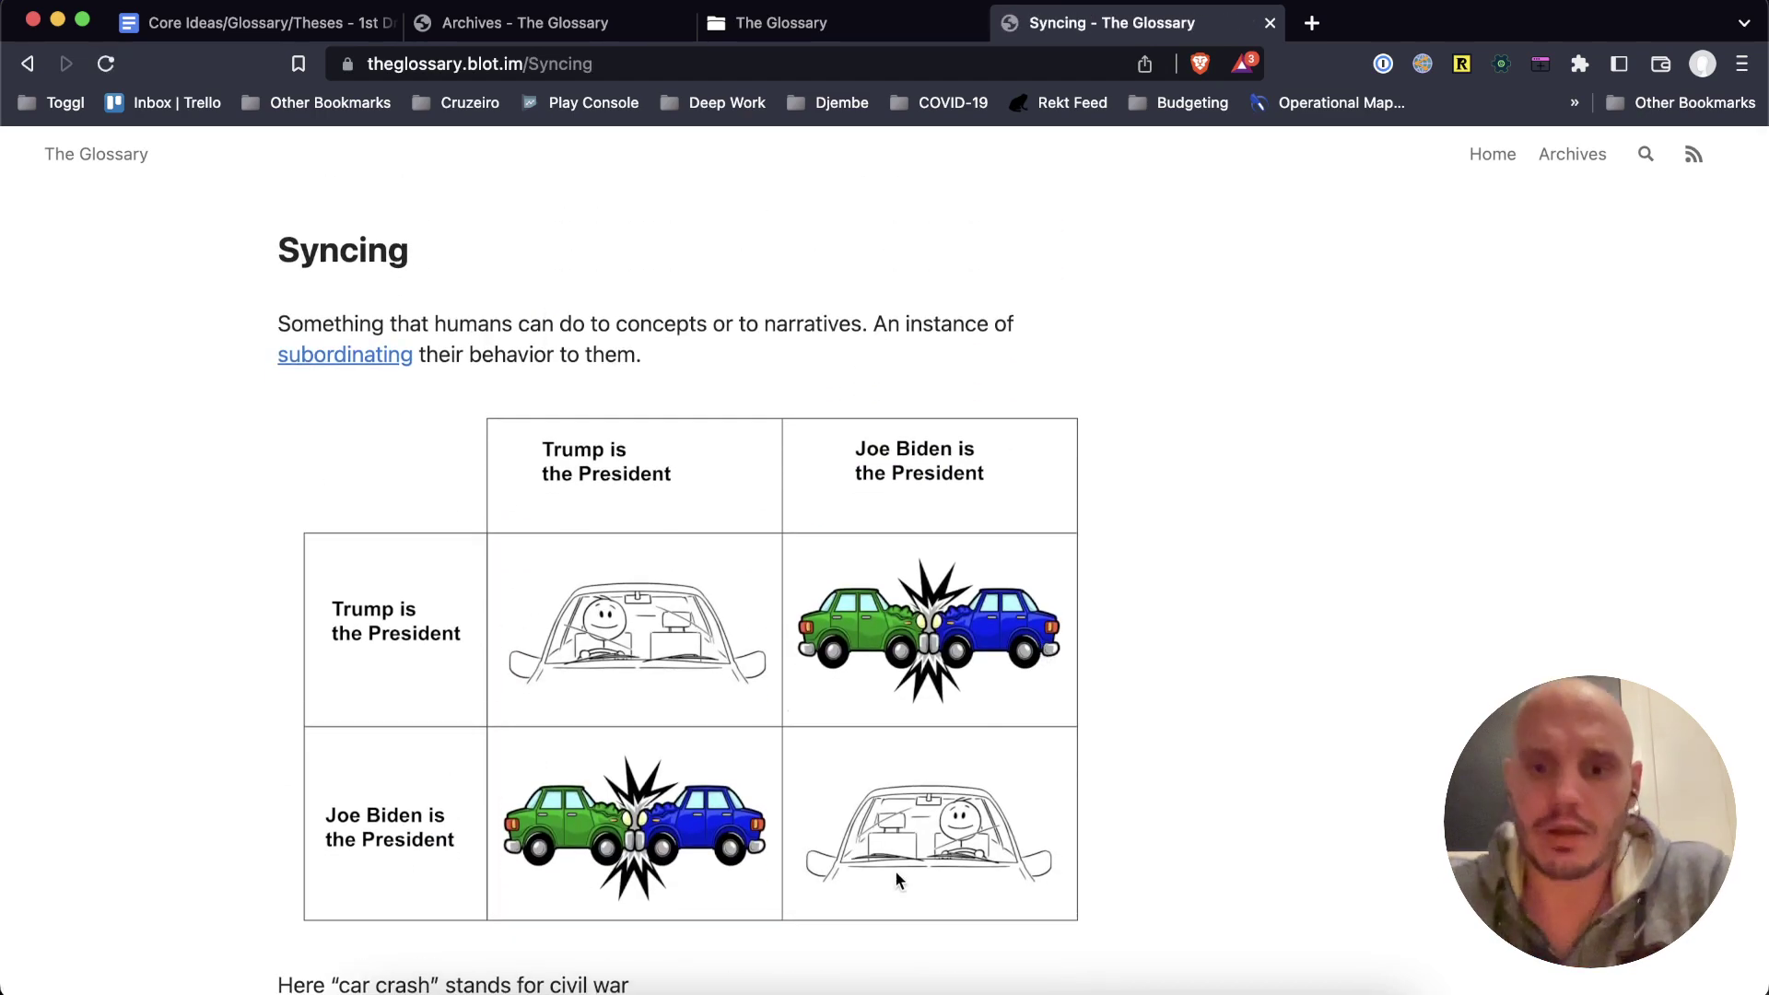
Step: In the vault, go through Bullshit and Confusion and follow the link to Map and Territory
left_click(1253, 984)
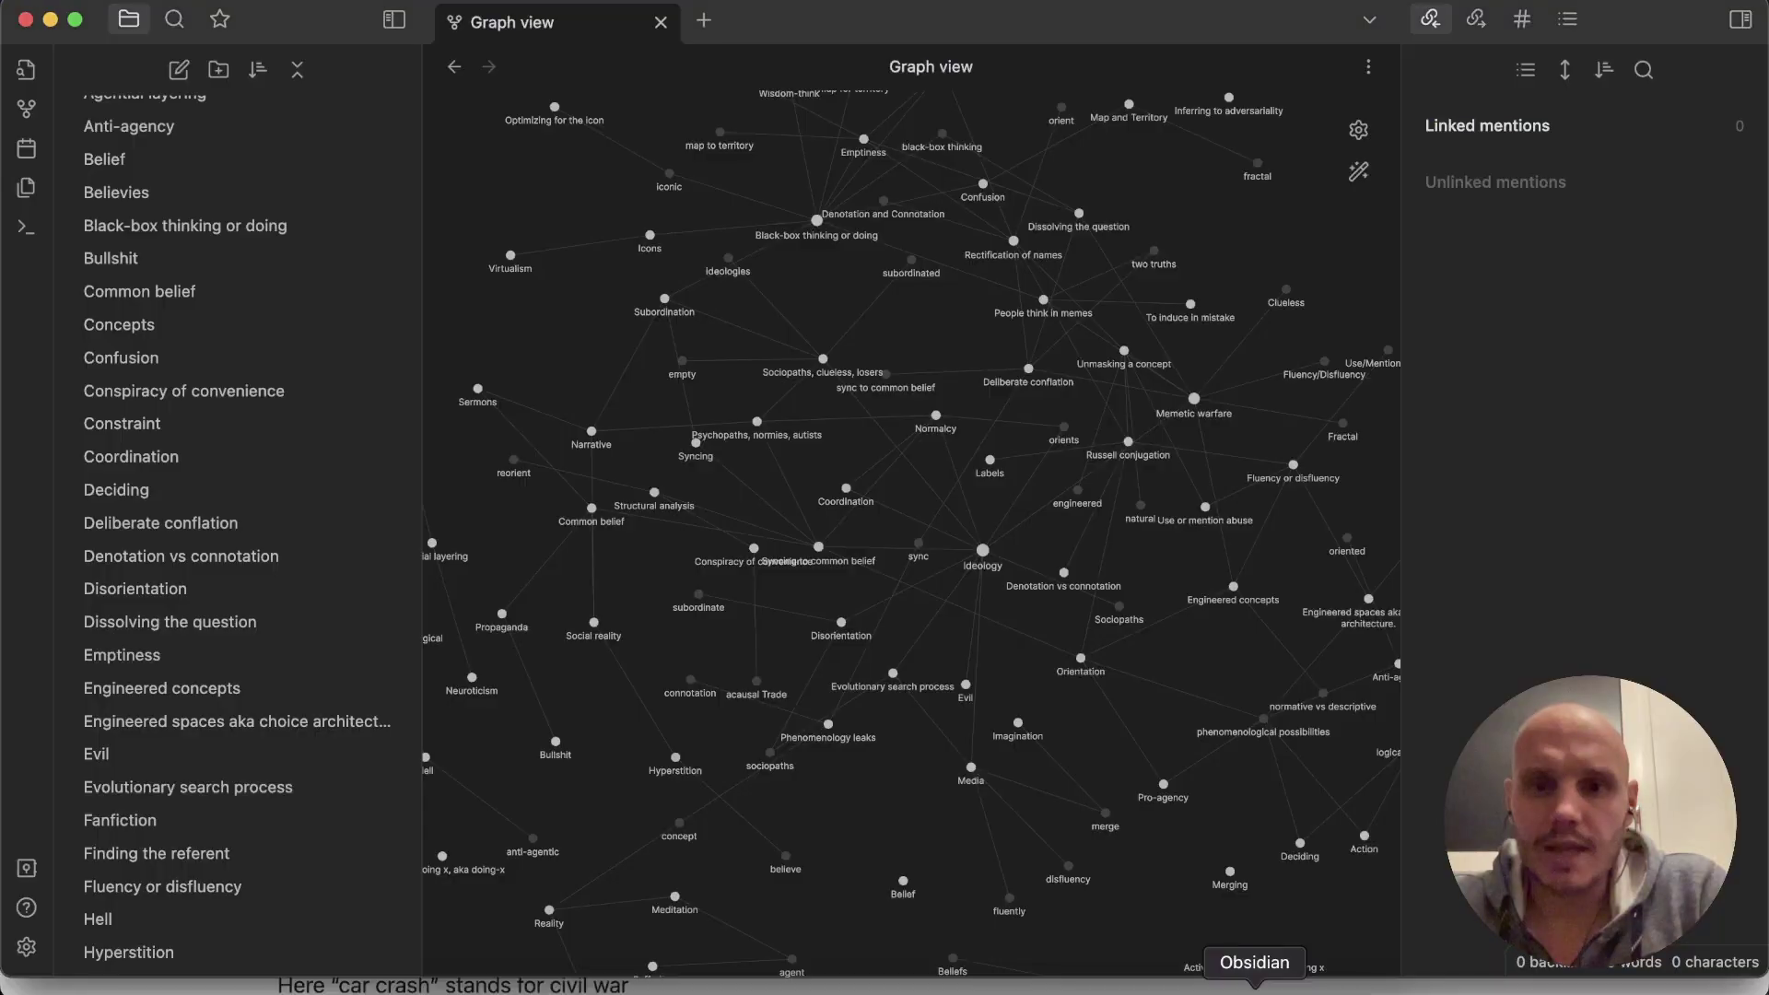
left_click(332, 257)
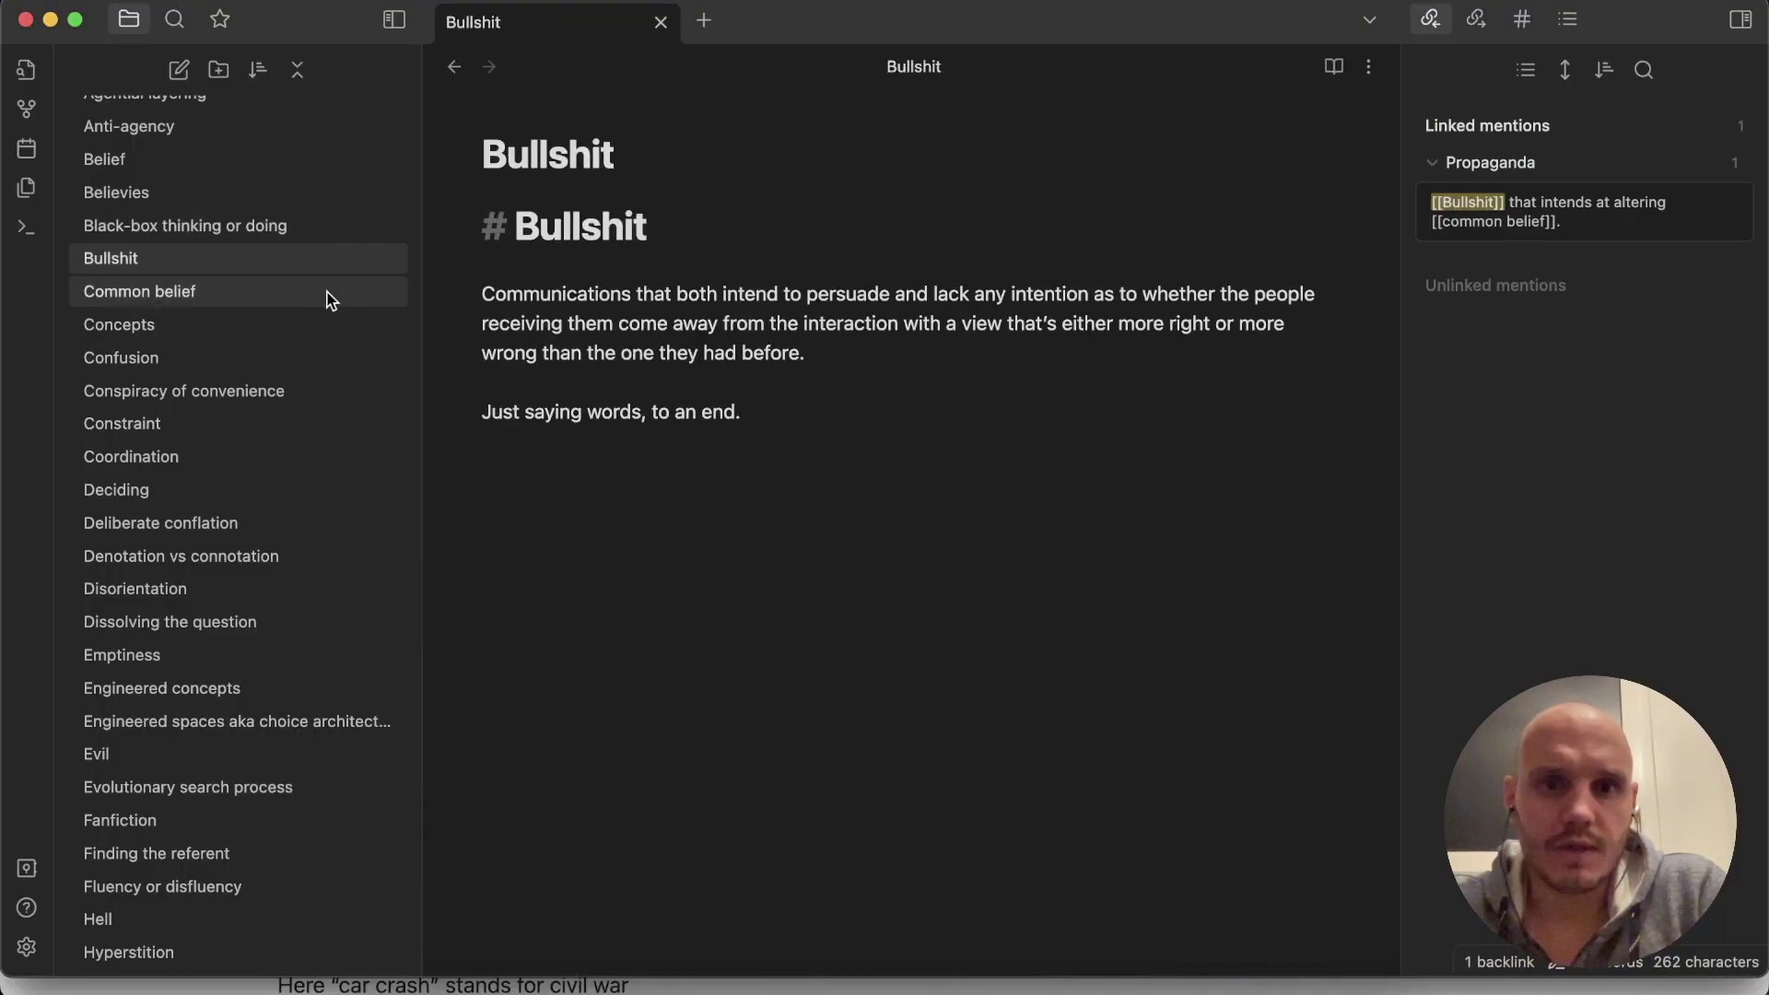
left_click(172, 358)
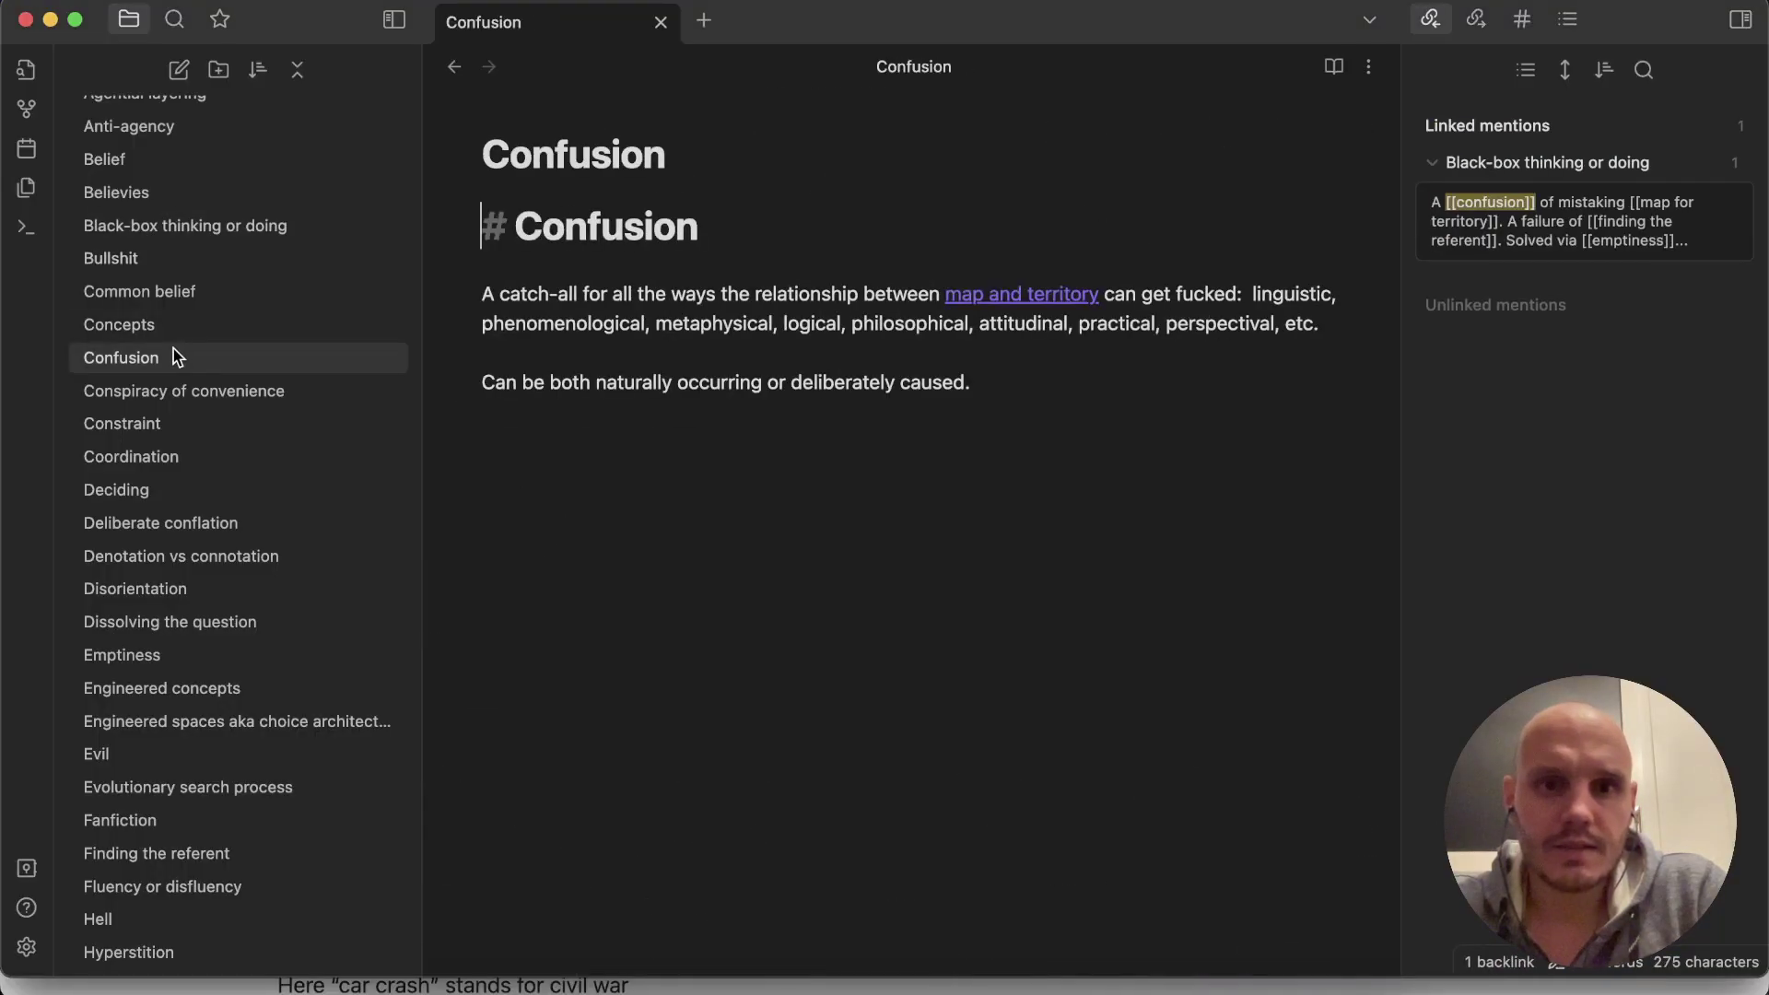
left_click(1011, 294)
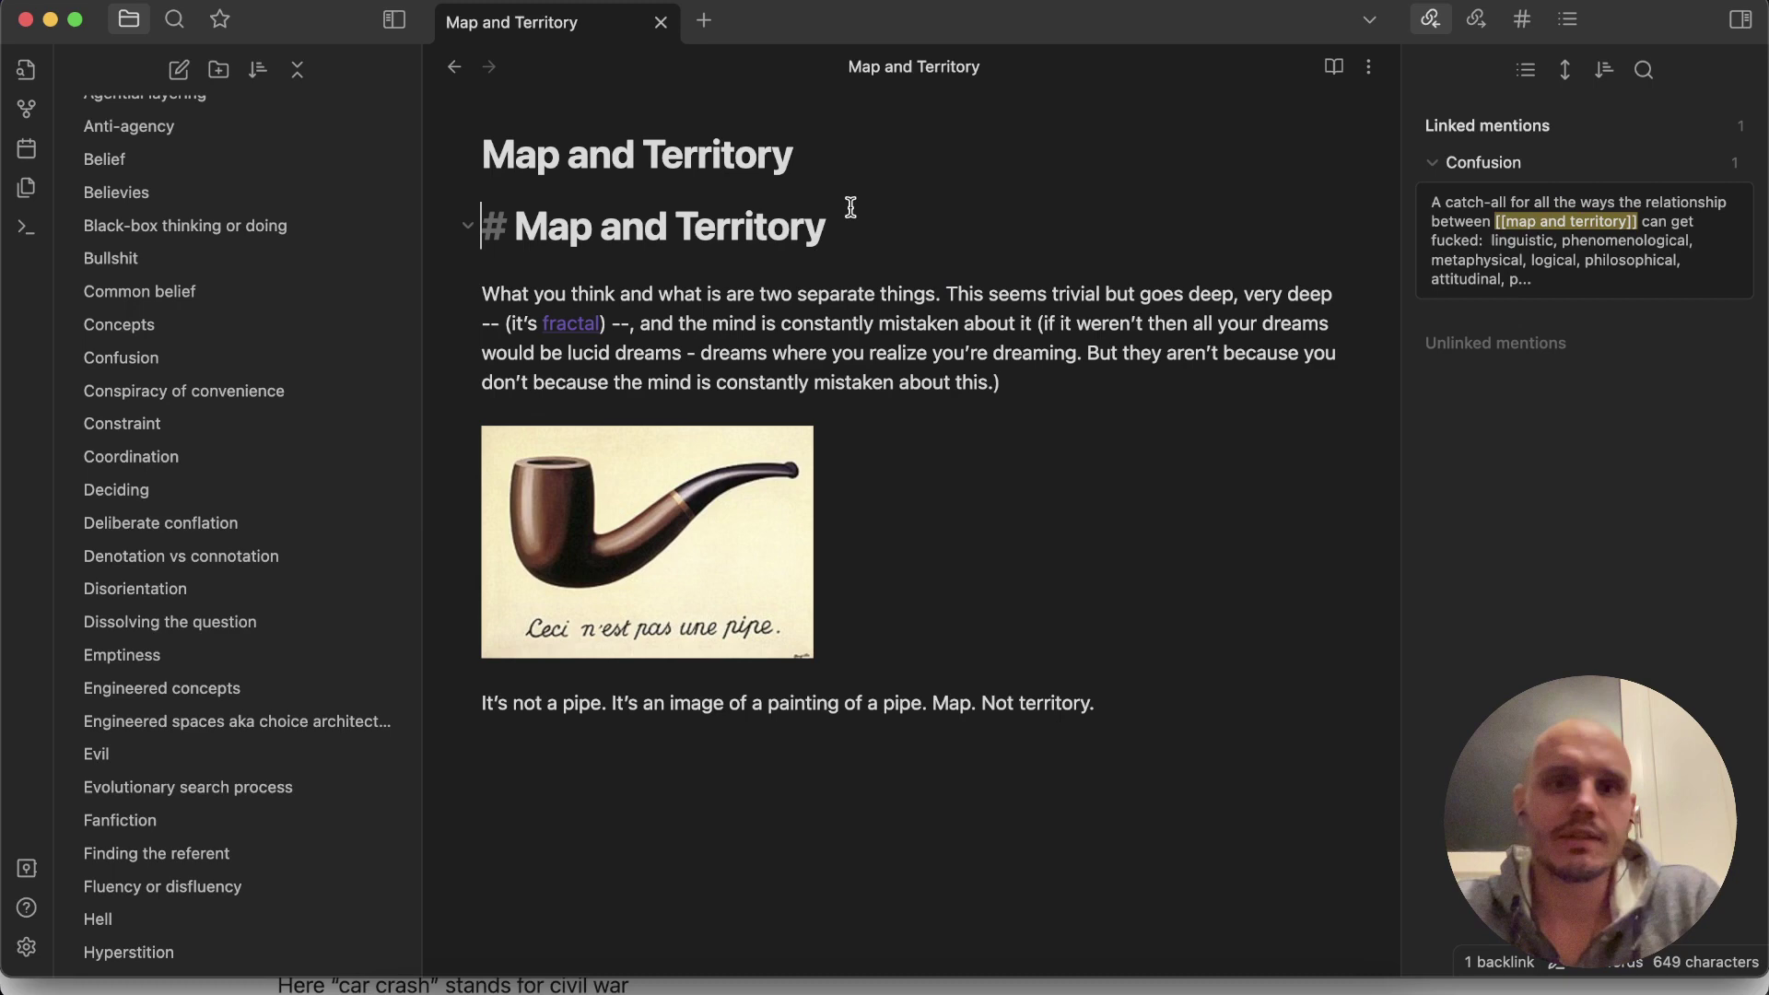
Step: Insert a '---' frontmatter block above the Map and Territory heading for note properties
key("Up")
key("Return")
key("Return")
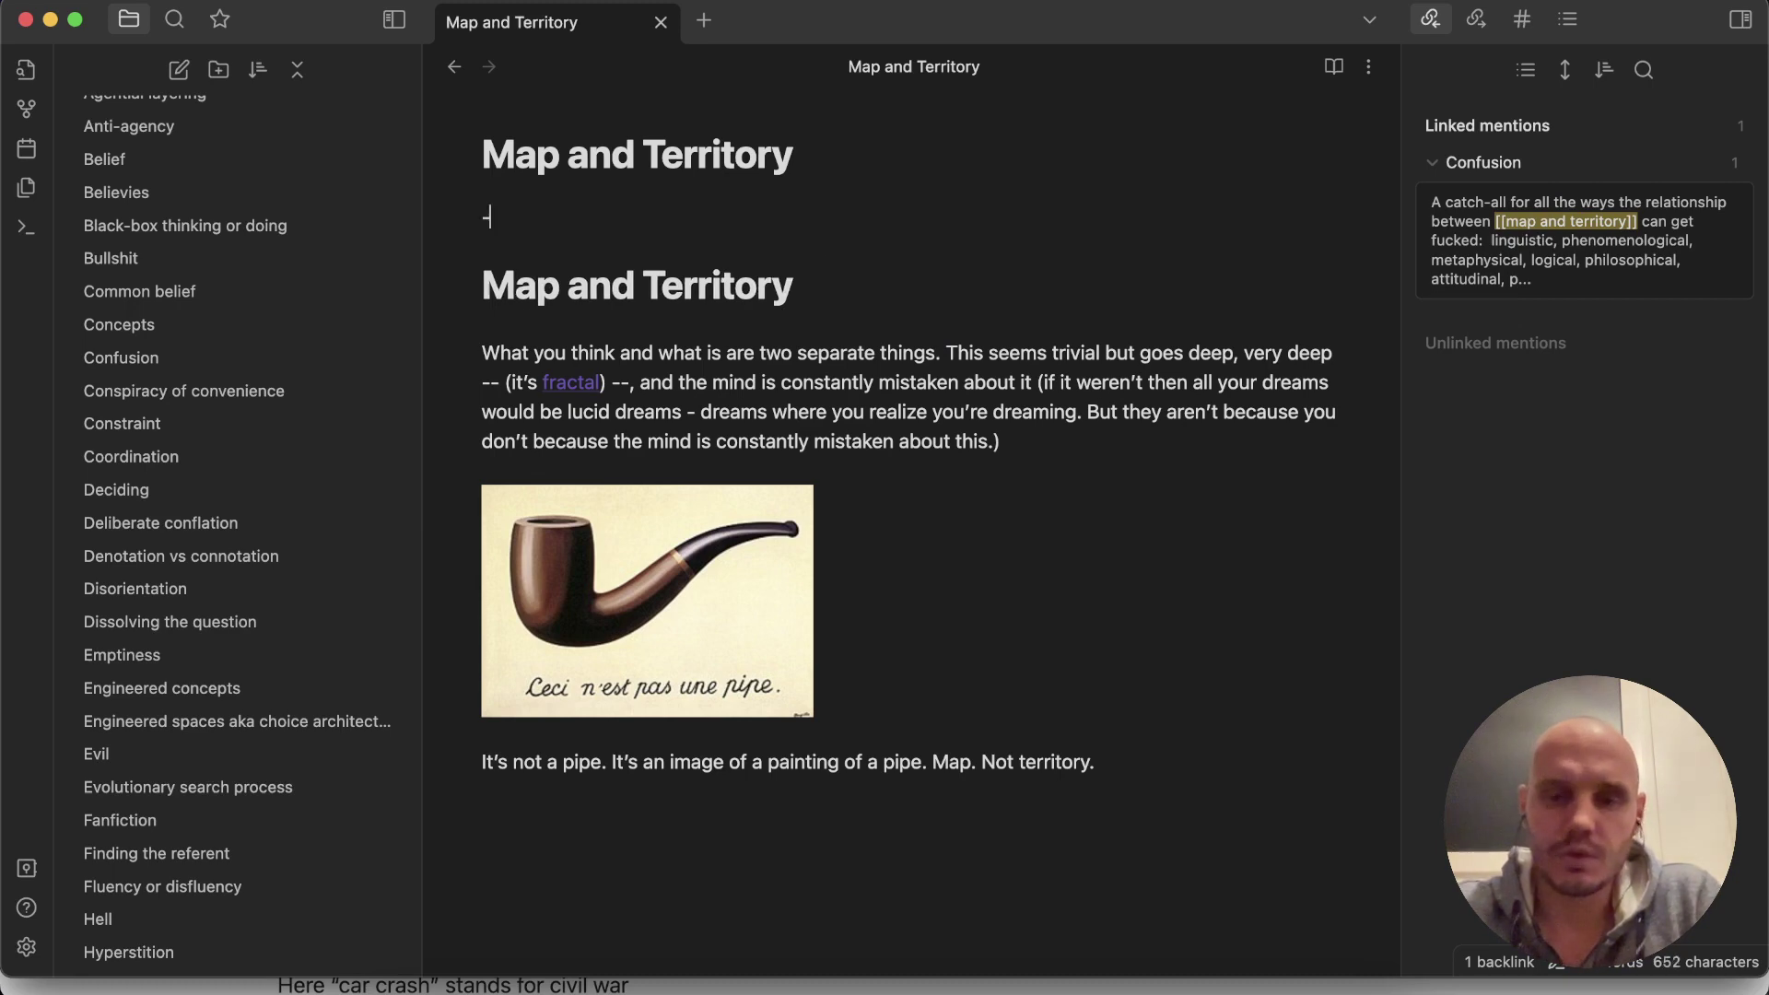
type("--")
key("Return")
key("Return")
type("---")
key("Up")
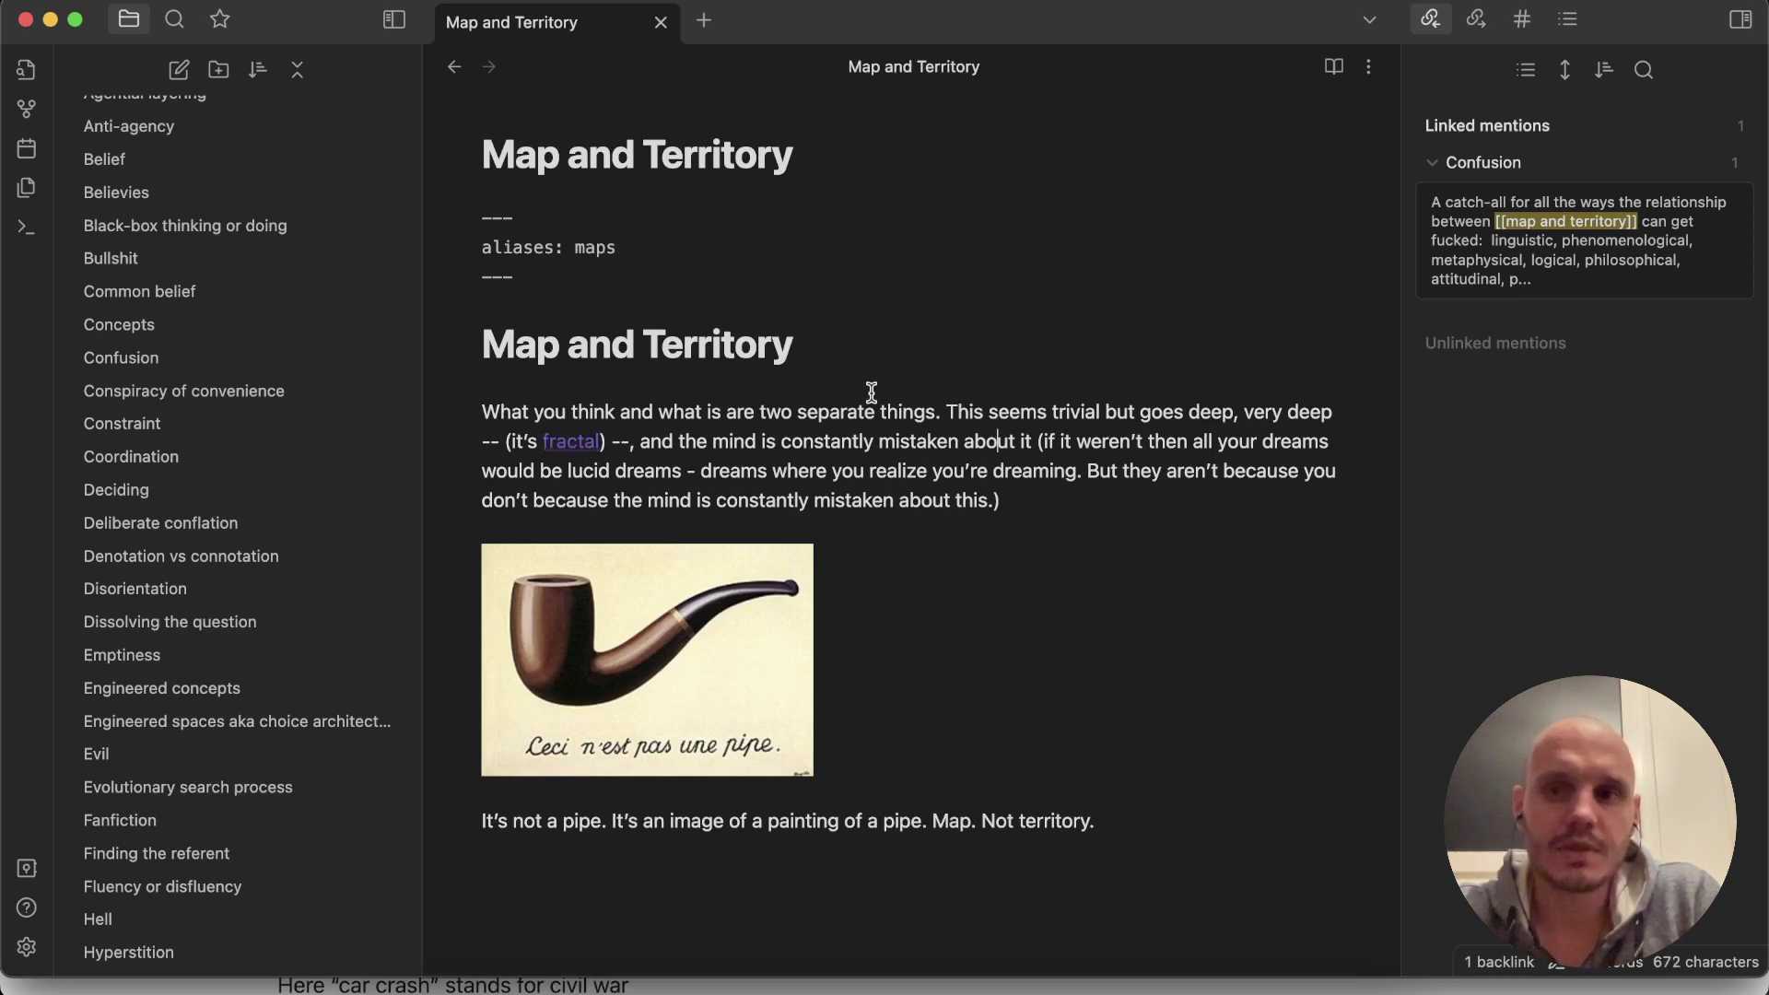
Step: In Confusion, change the [[map and territory]] link to use the 'maps' alias and confirm it renders
left_click(1513, 251)
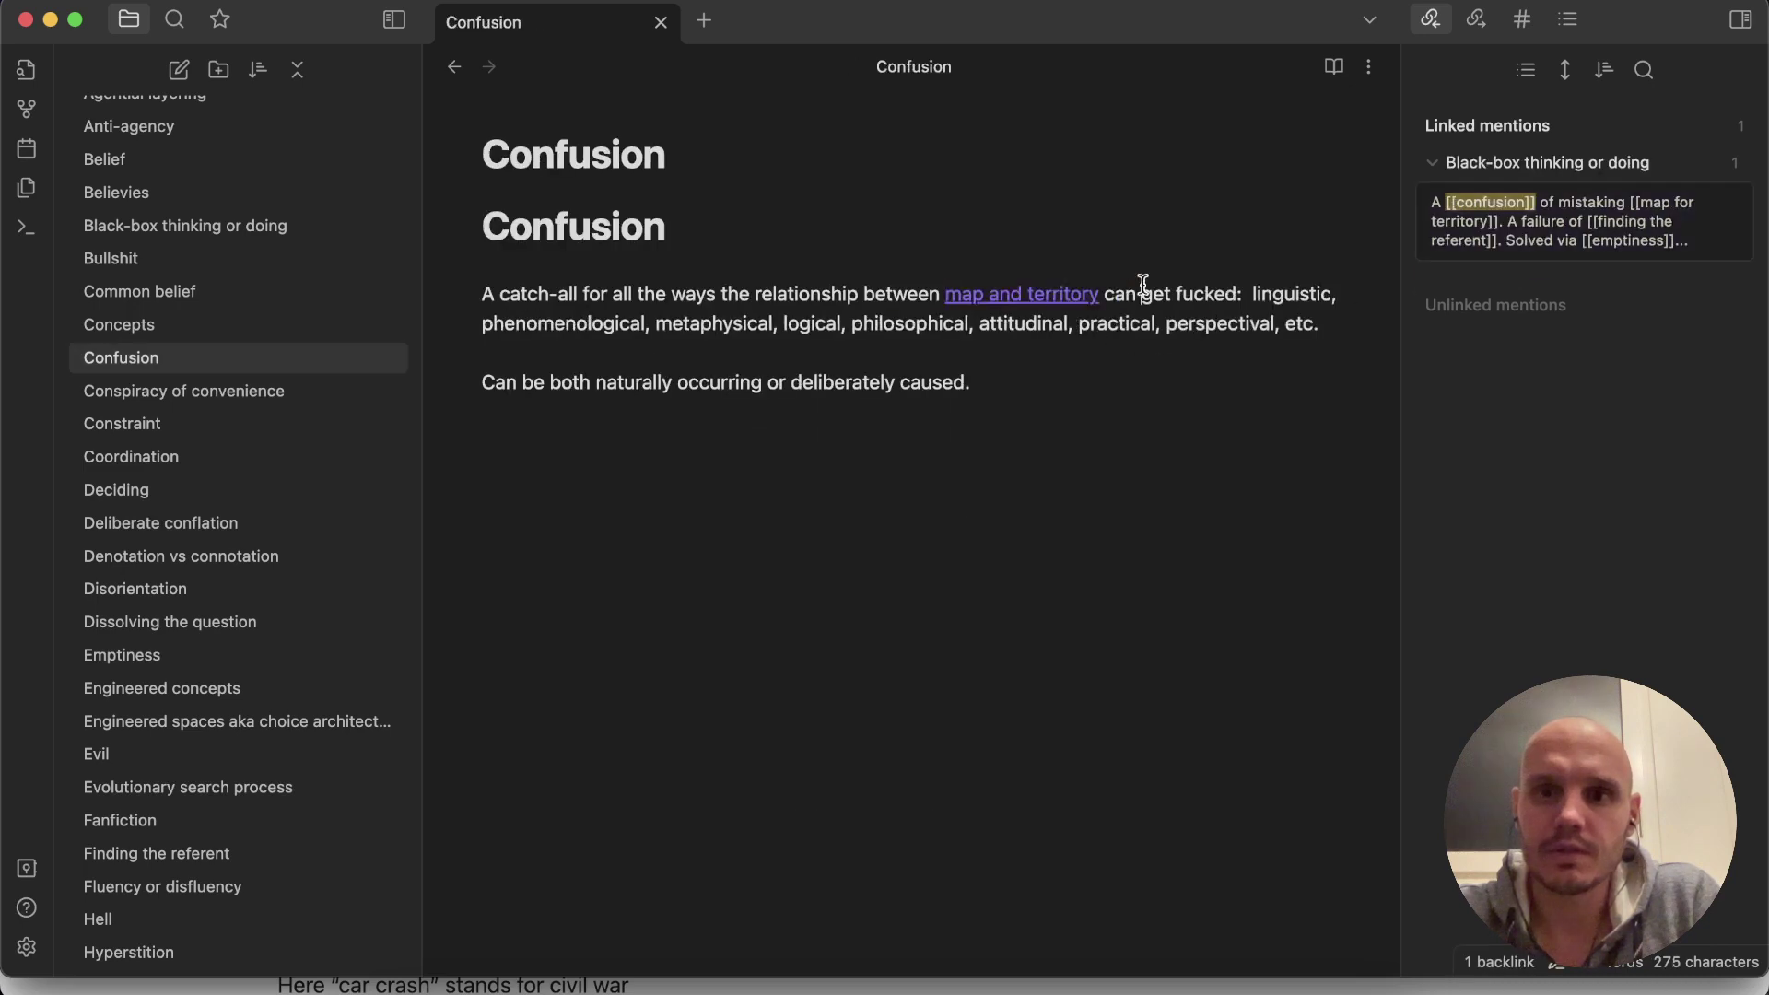
key("Left")
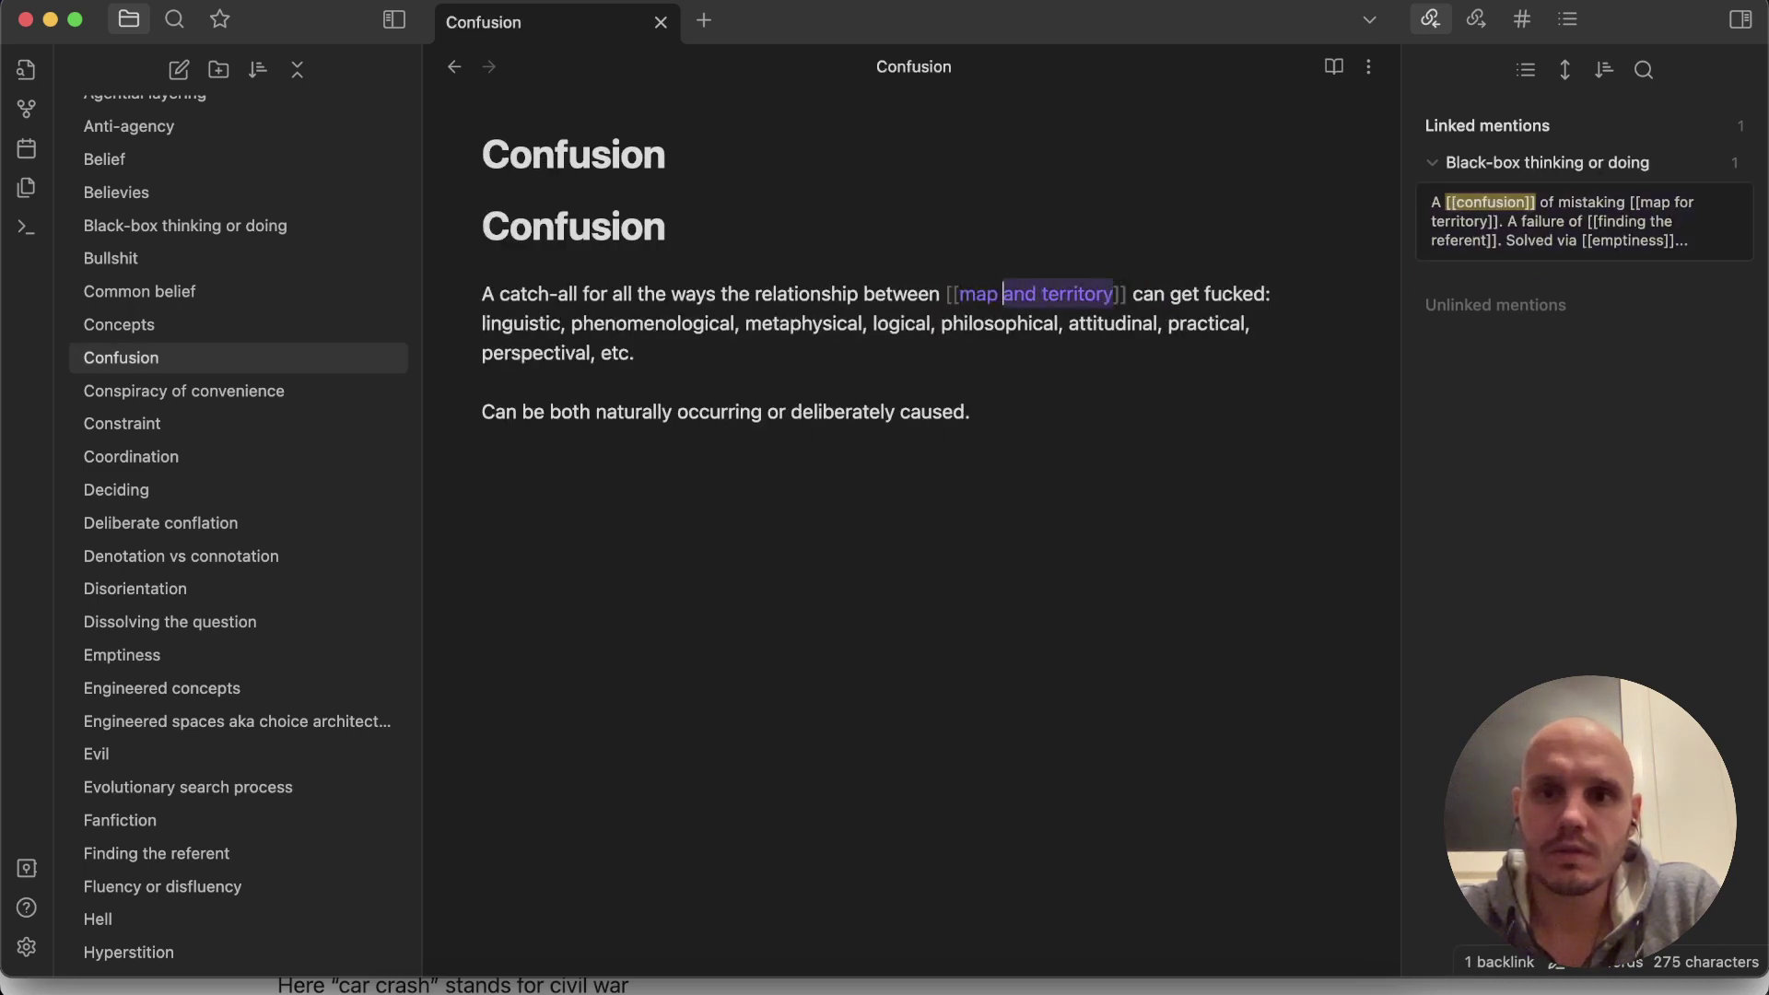
key("BackSpace")
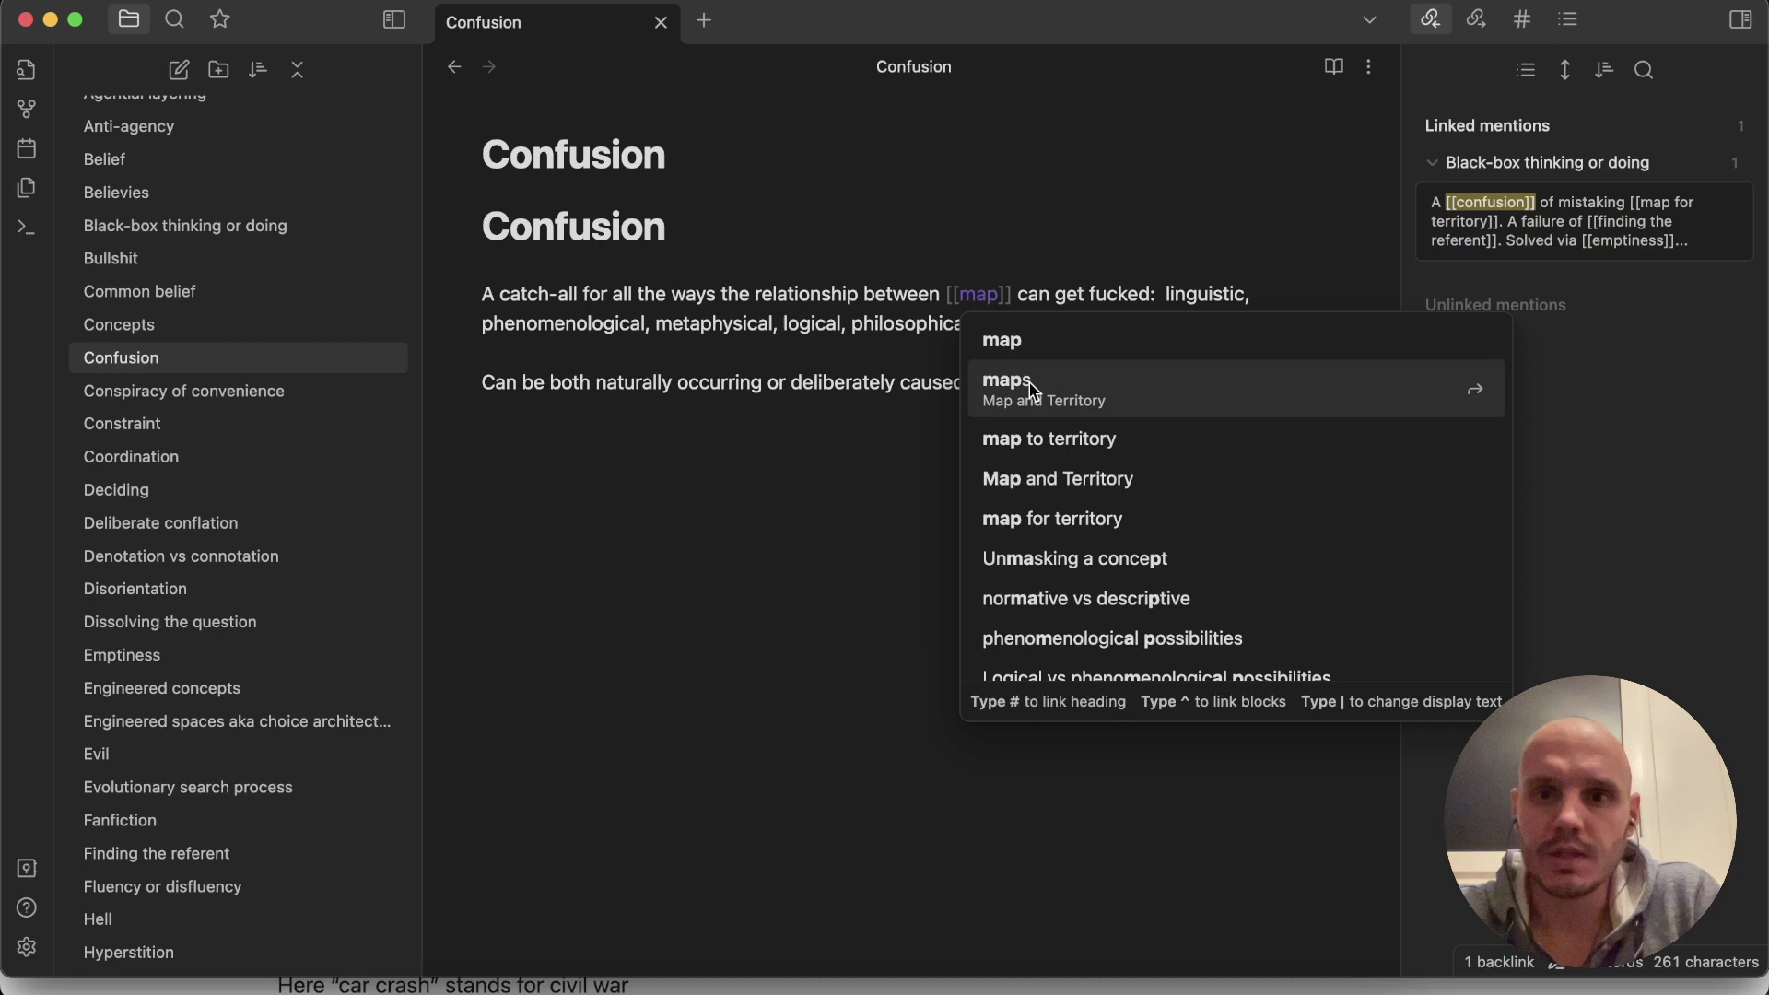
left_click(1036, 391)
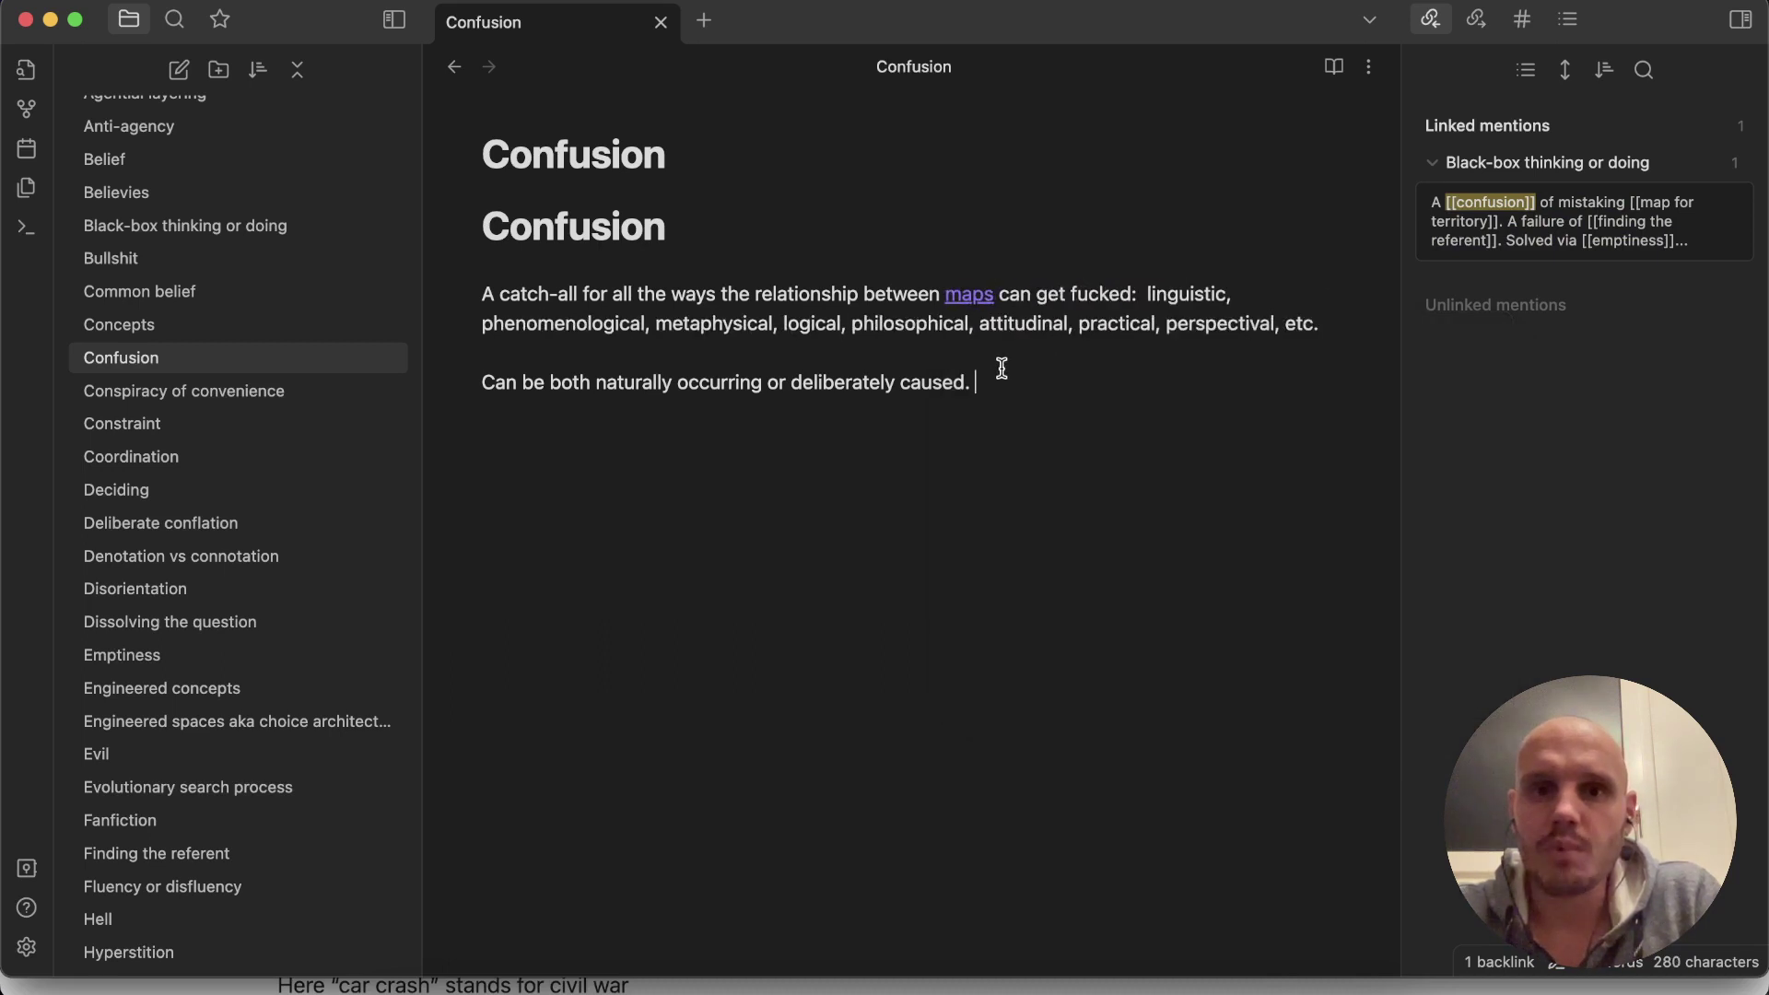
left_click(244, 392)
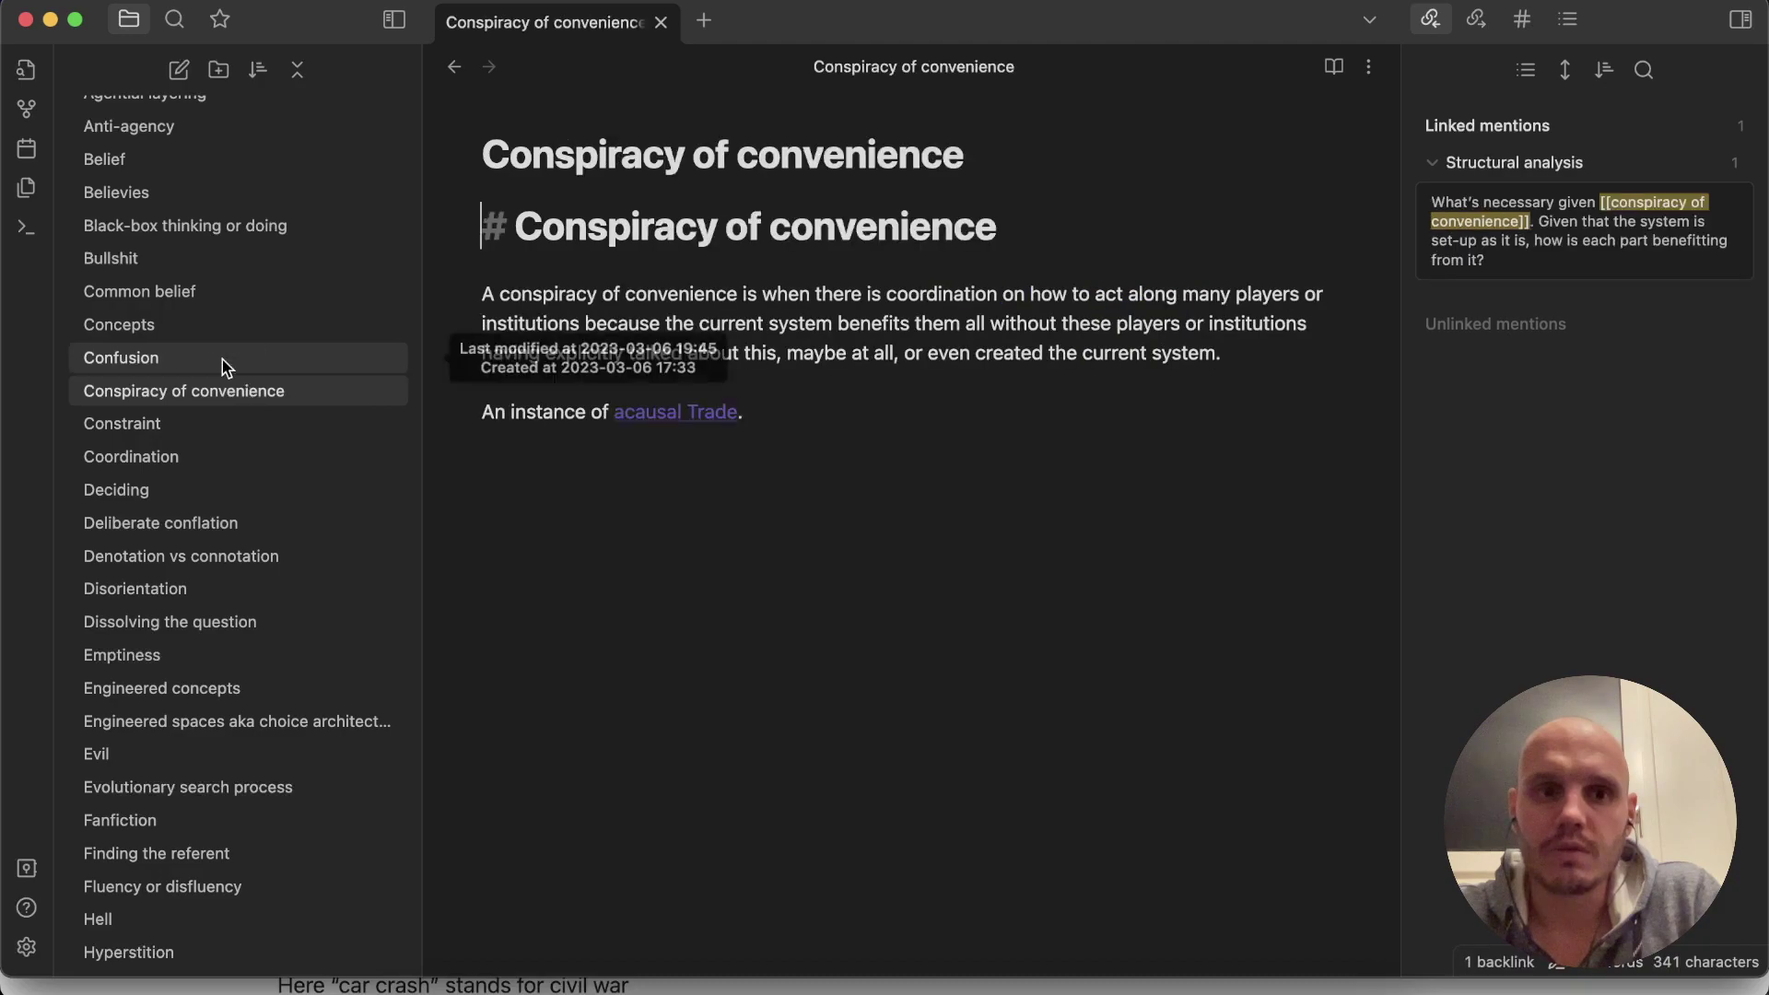
left_click(223, 359)
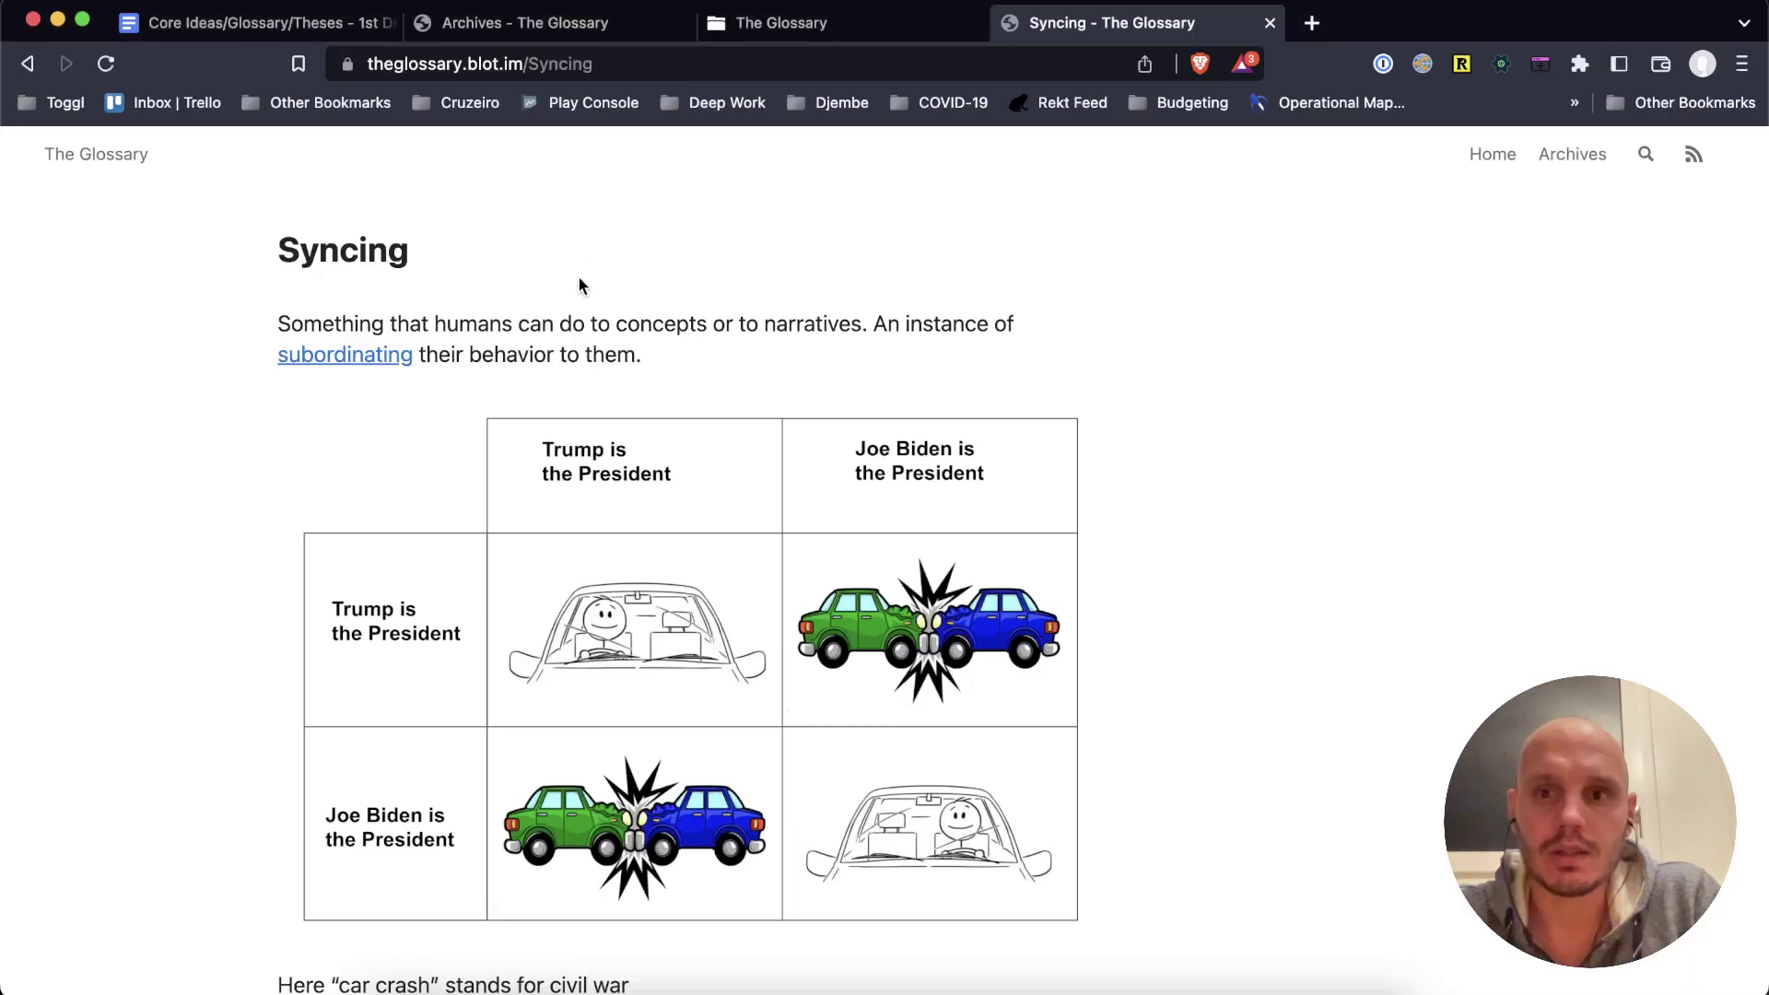
Step: Find Confusion in Archives via 'confu' search and follow its broken 'maps' link, then back to Obsidian
left_click(1572, 154)
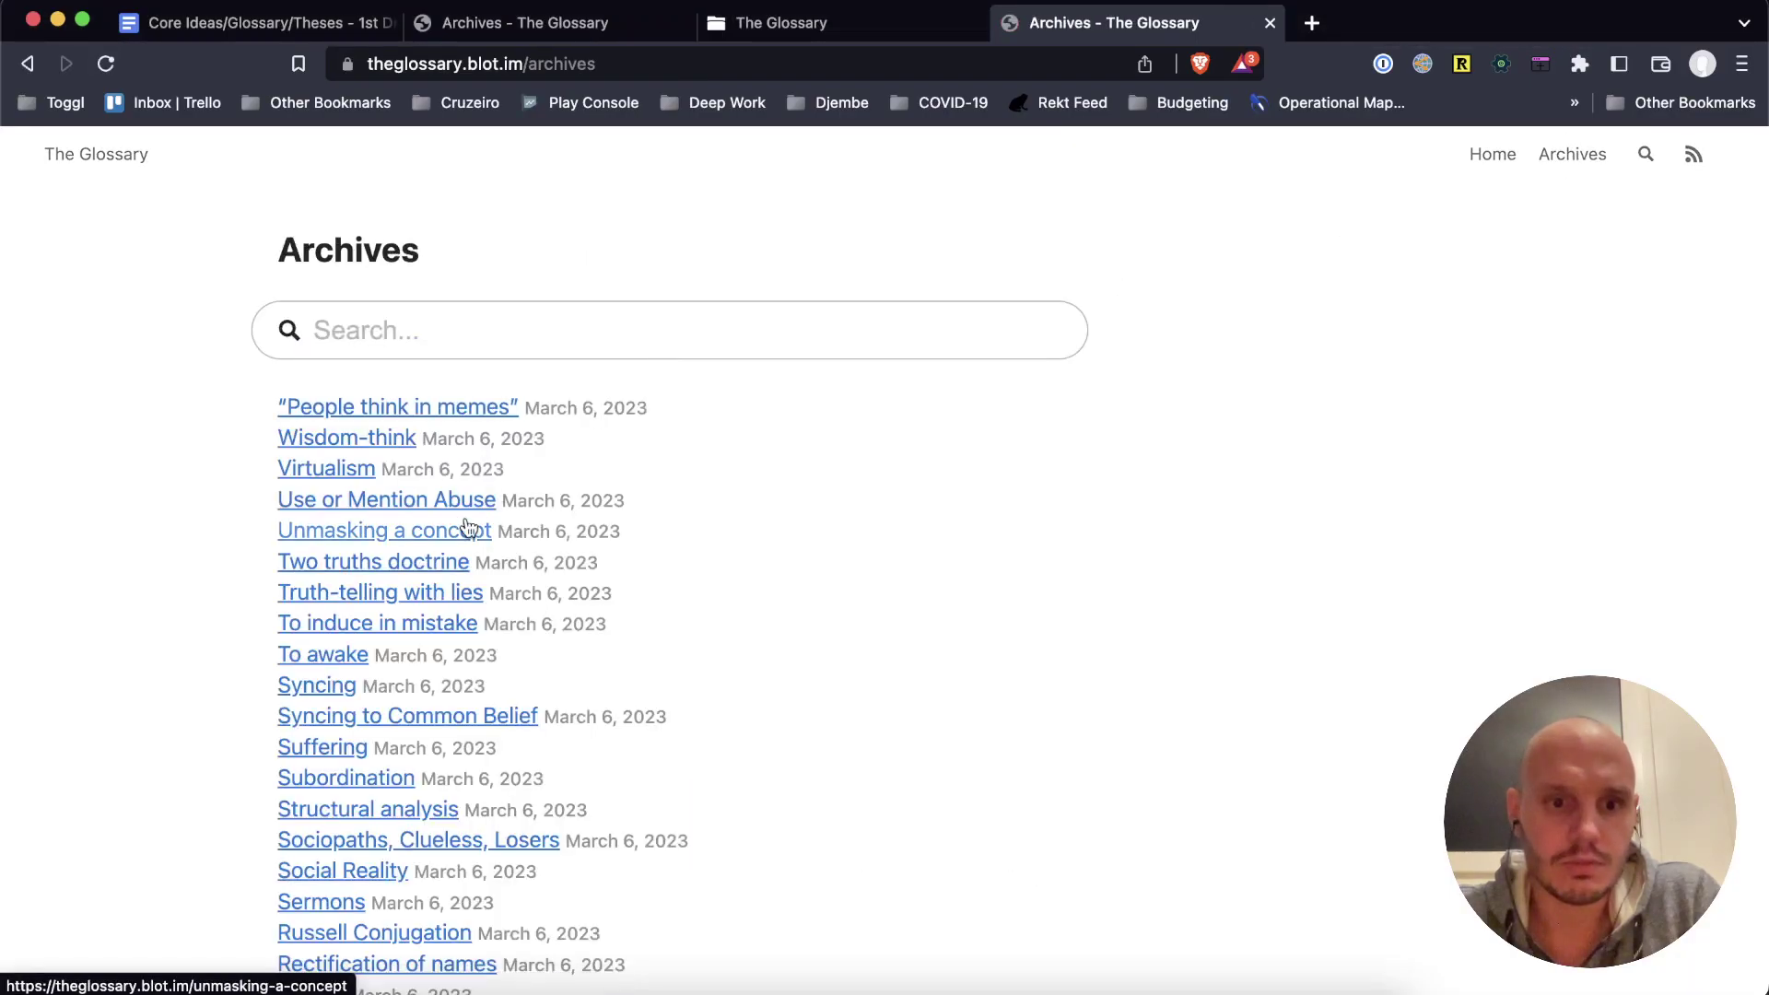
key("super+f")
type("confu")
left_click(307, 712)
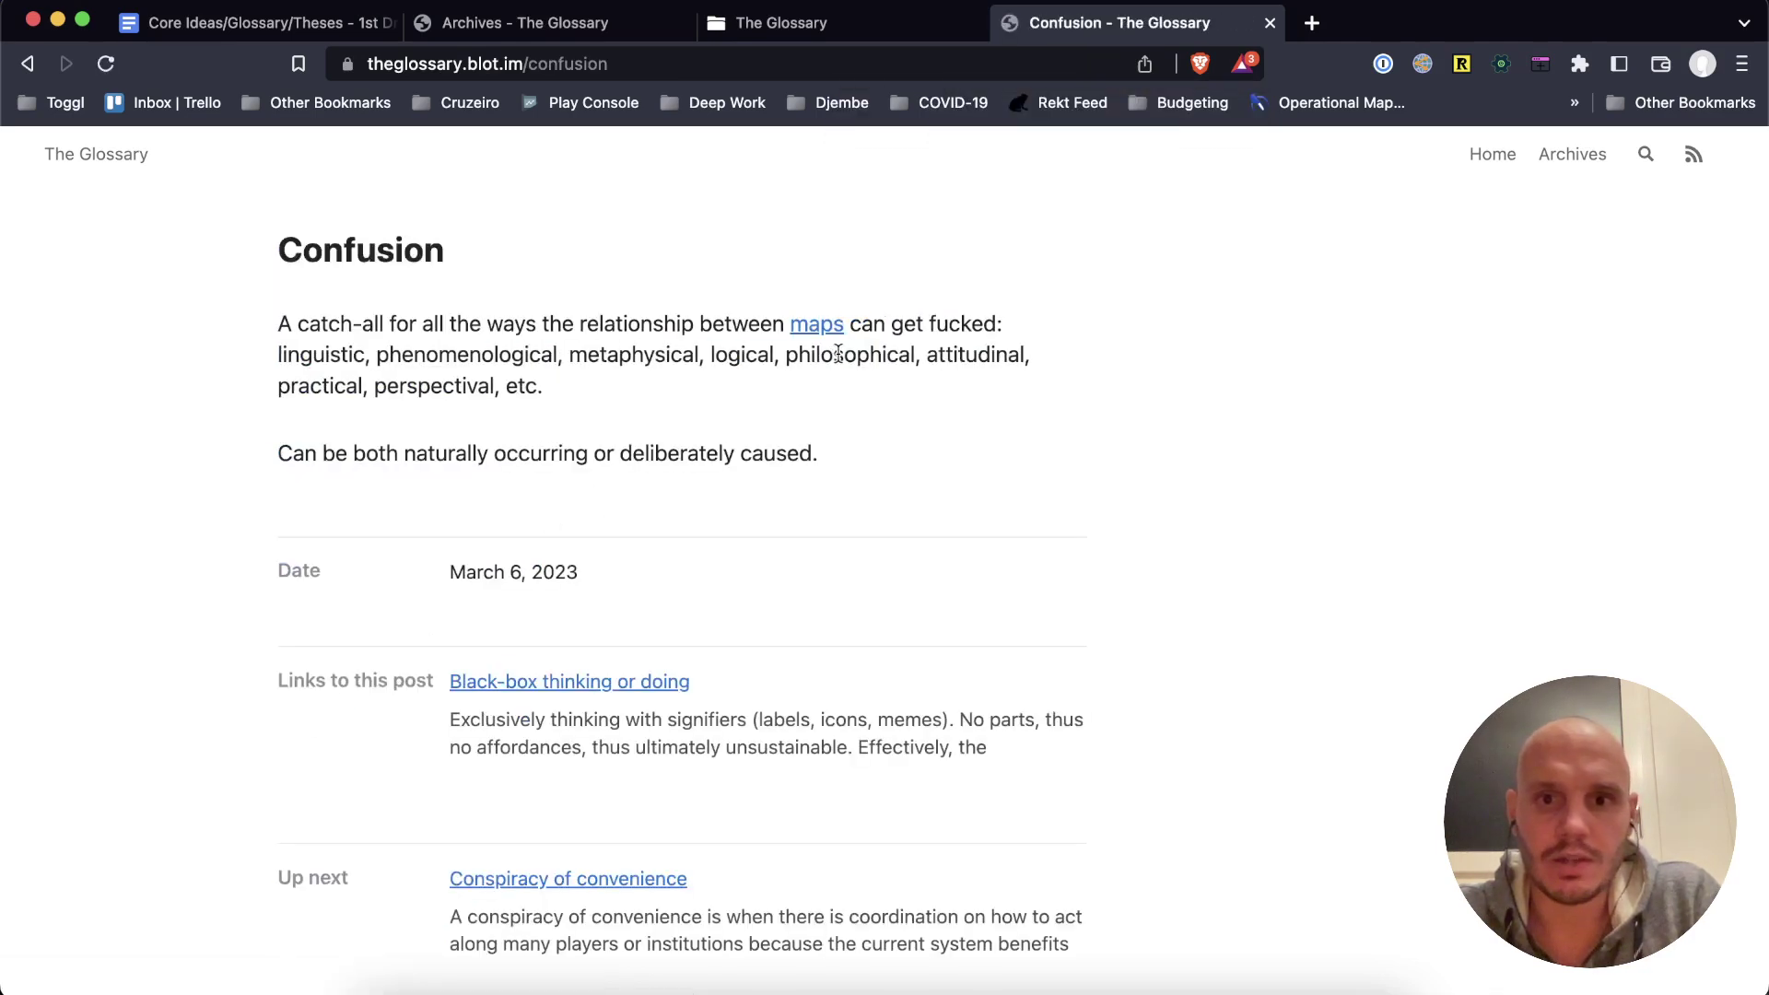
left_click(826, 330)
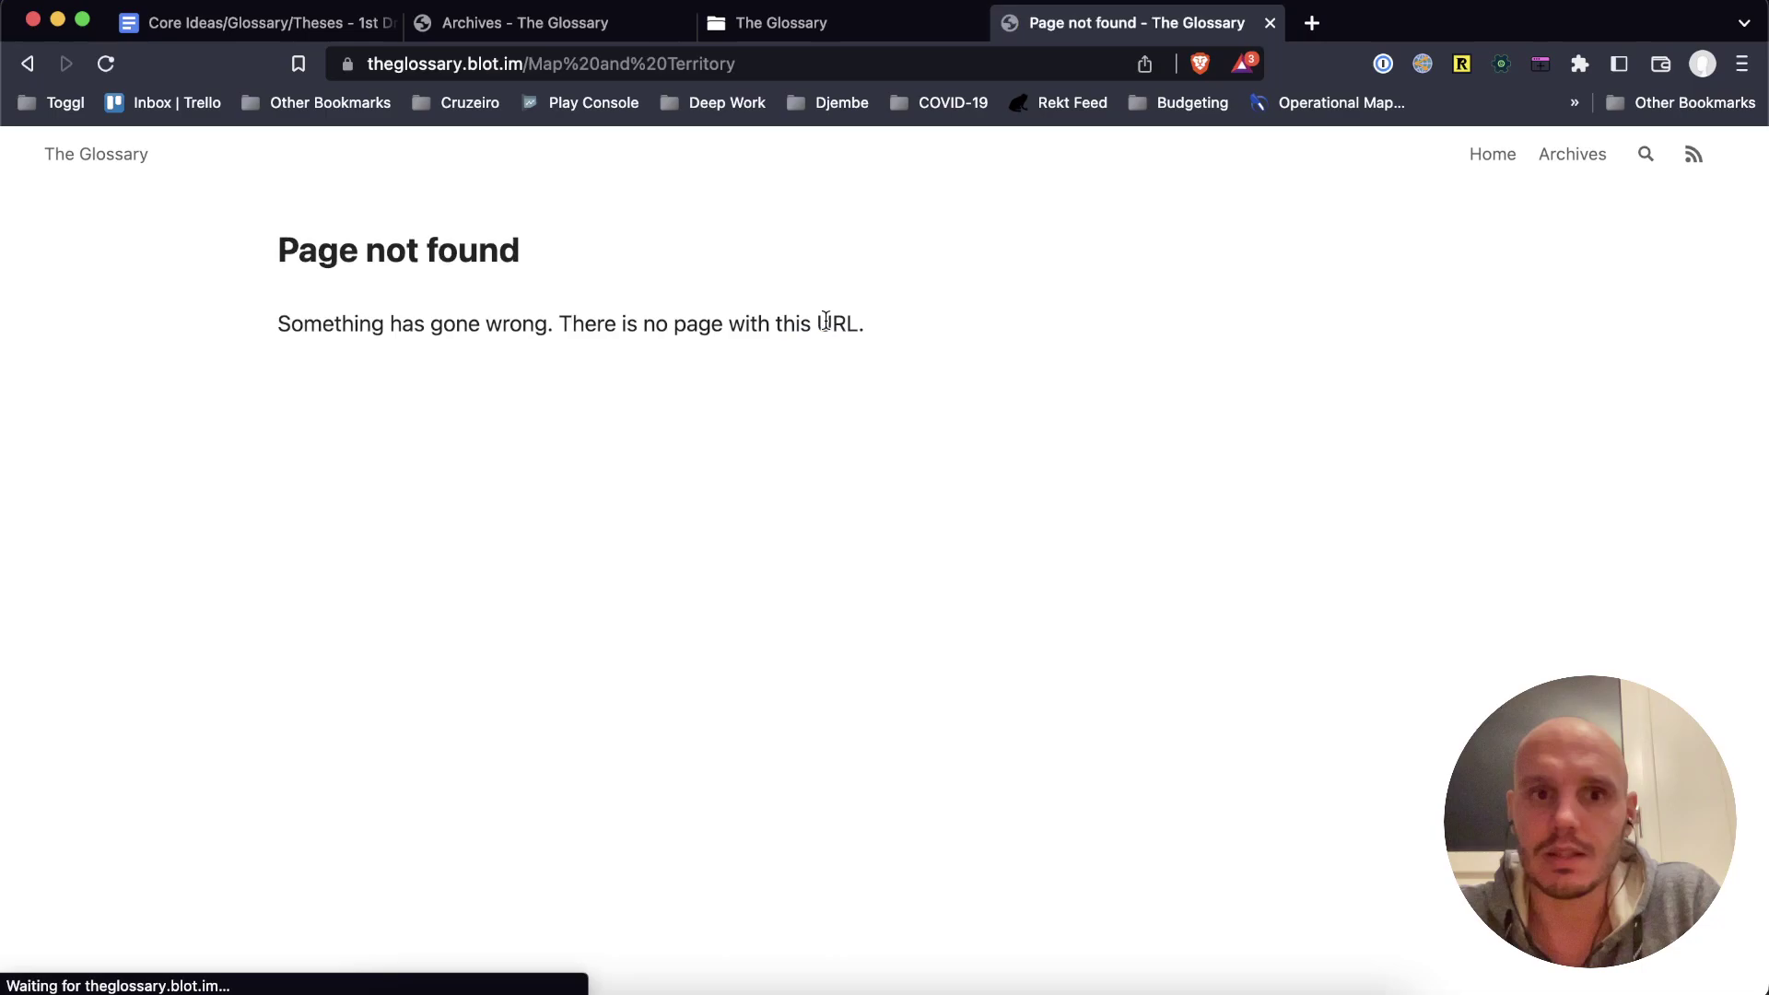
key("super+Tab")
Step: Delete the maps alias front-matter block from the Map and Territory note
left_click(1007, 323)
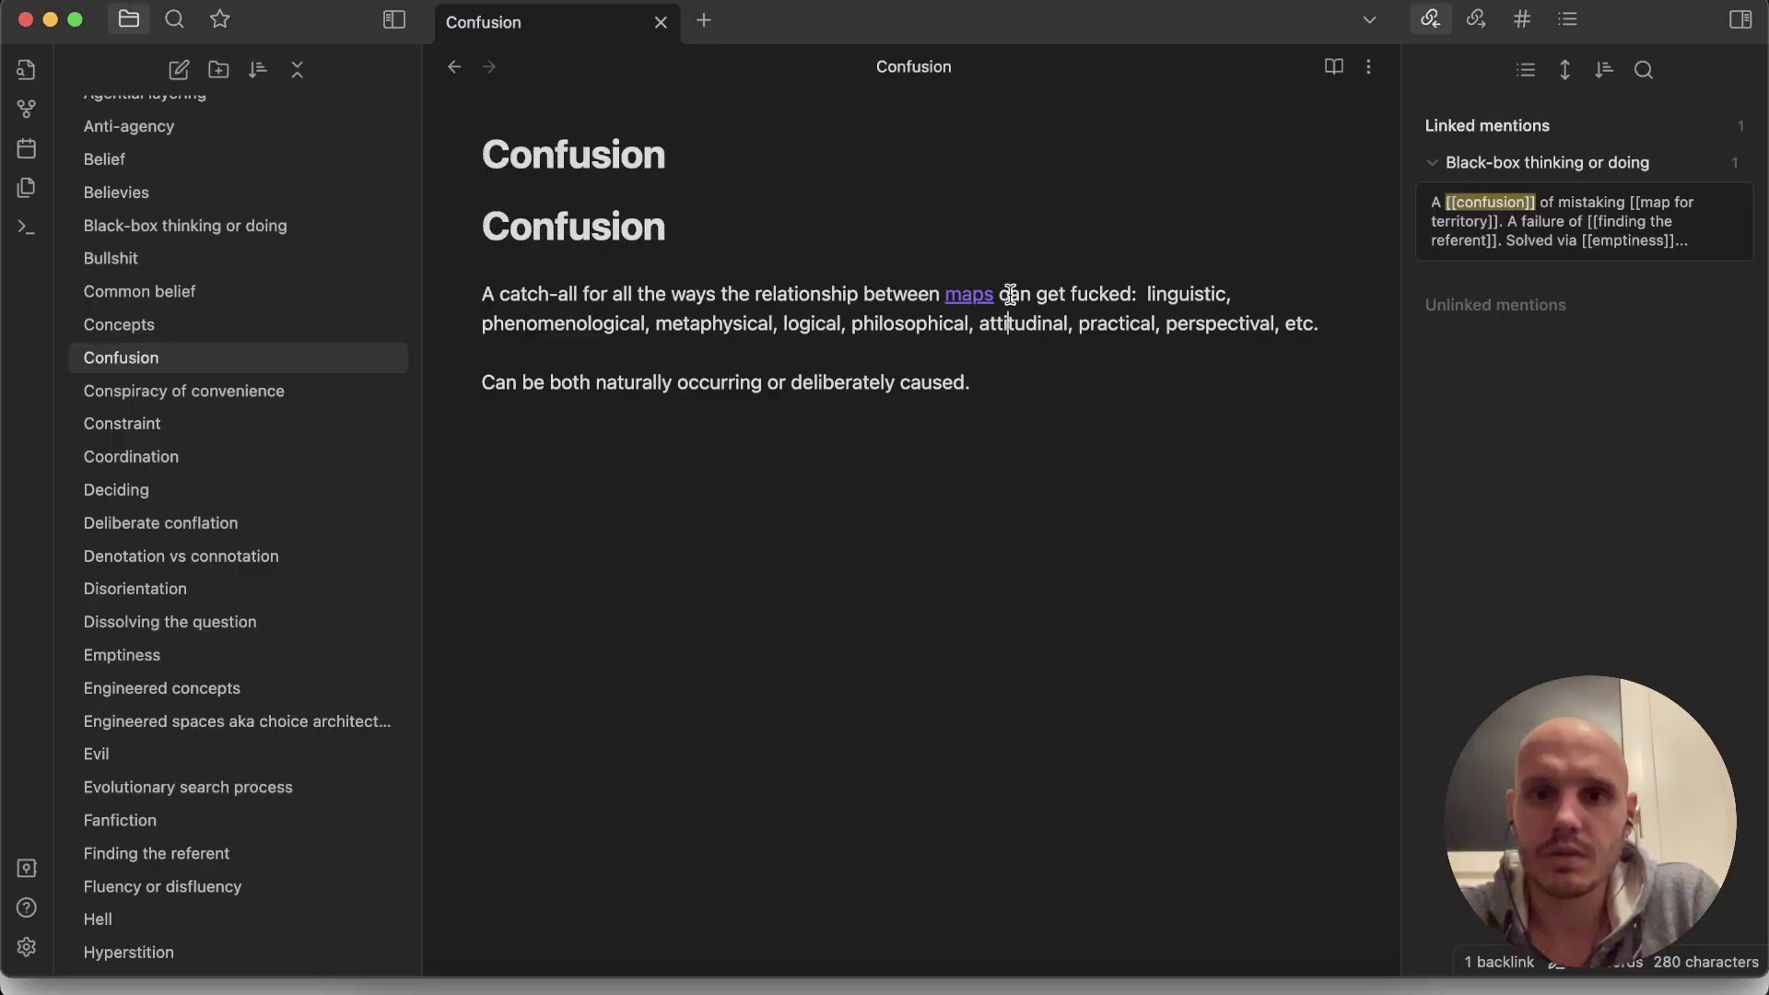
left_click(982, 301)
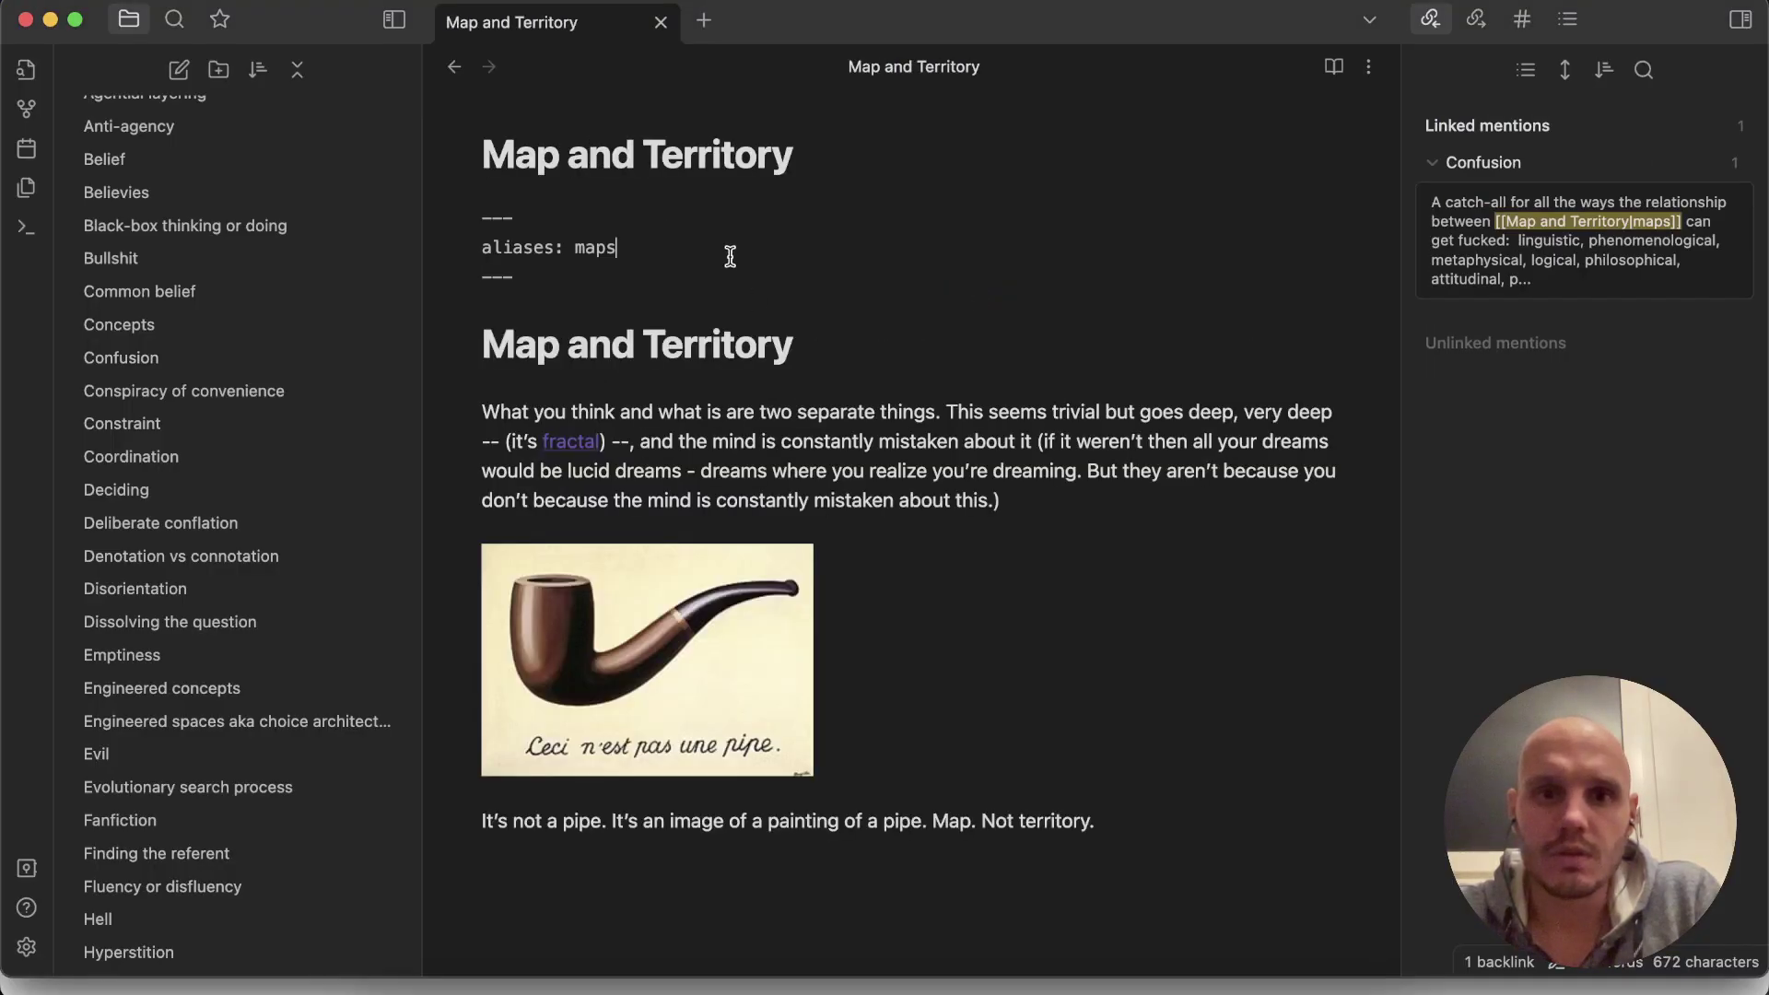
key("shift+Up")
key("shift+Up")
key("shift+Home")
key("BackSpace")
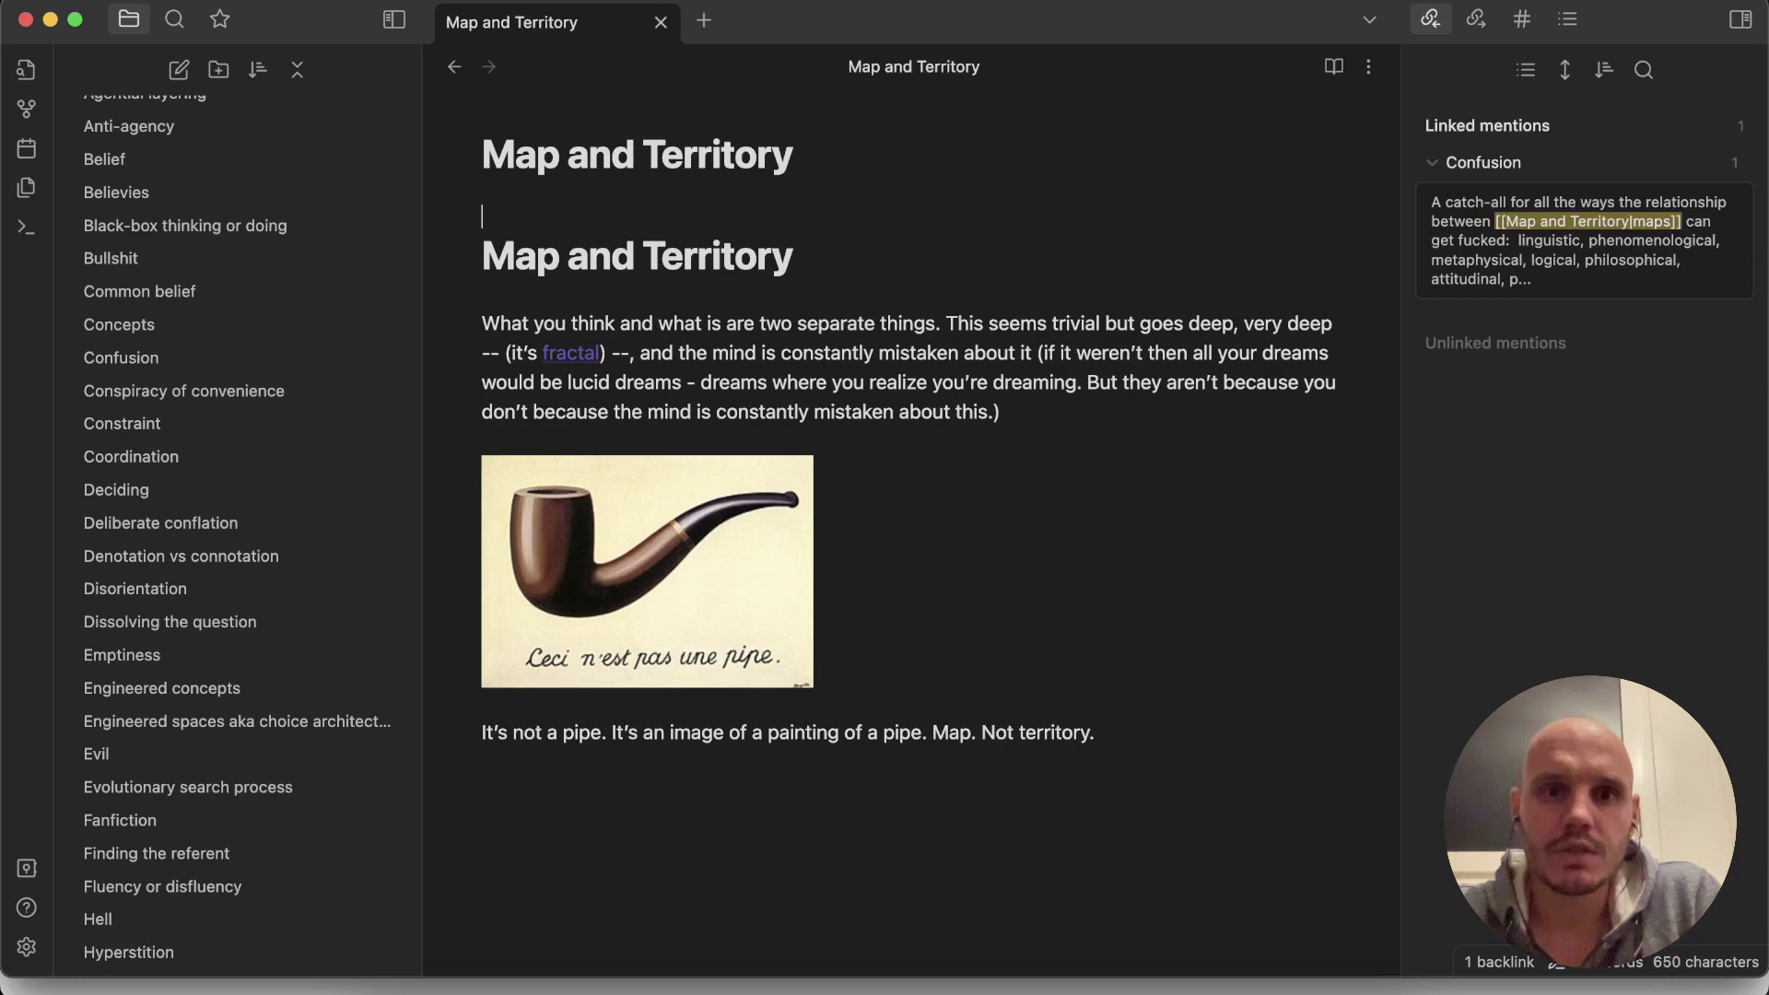
key("Down")
key("BackSpace")
left_click(856, 298)
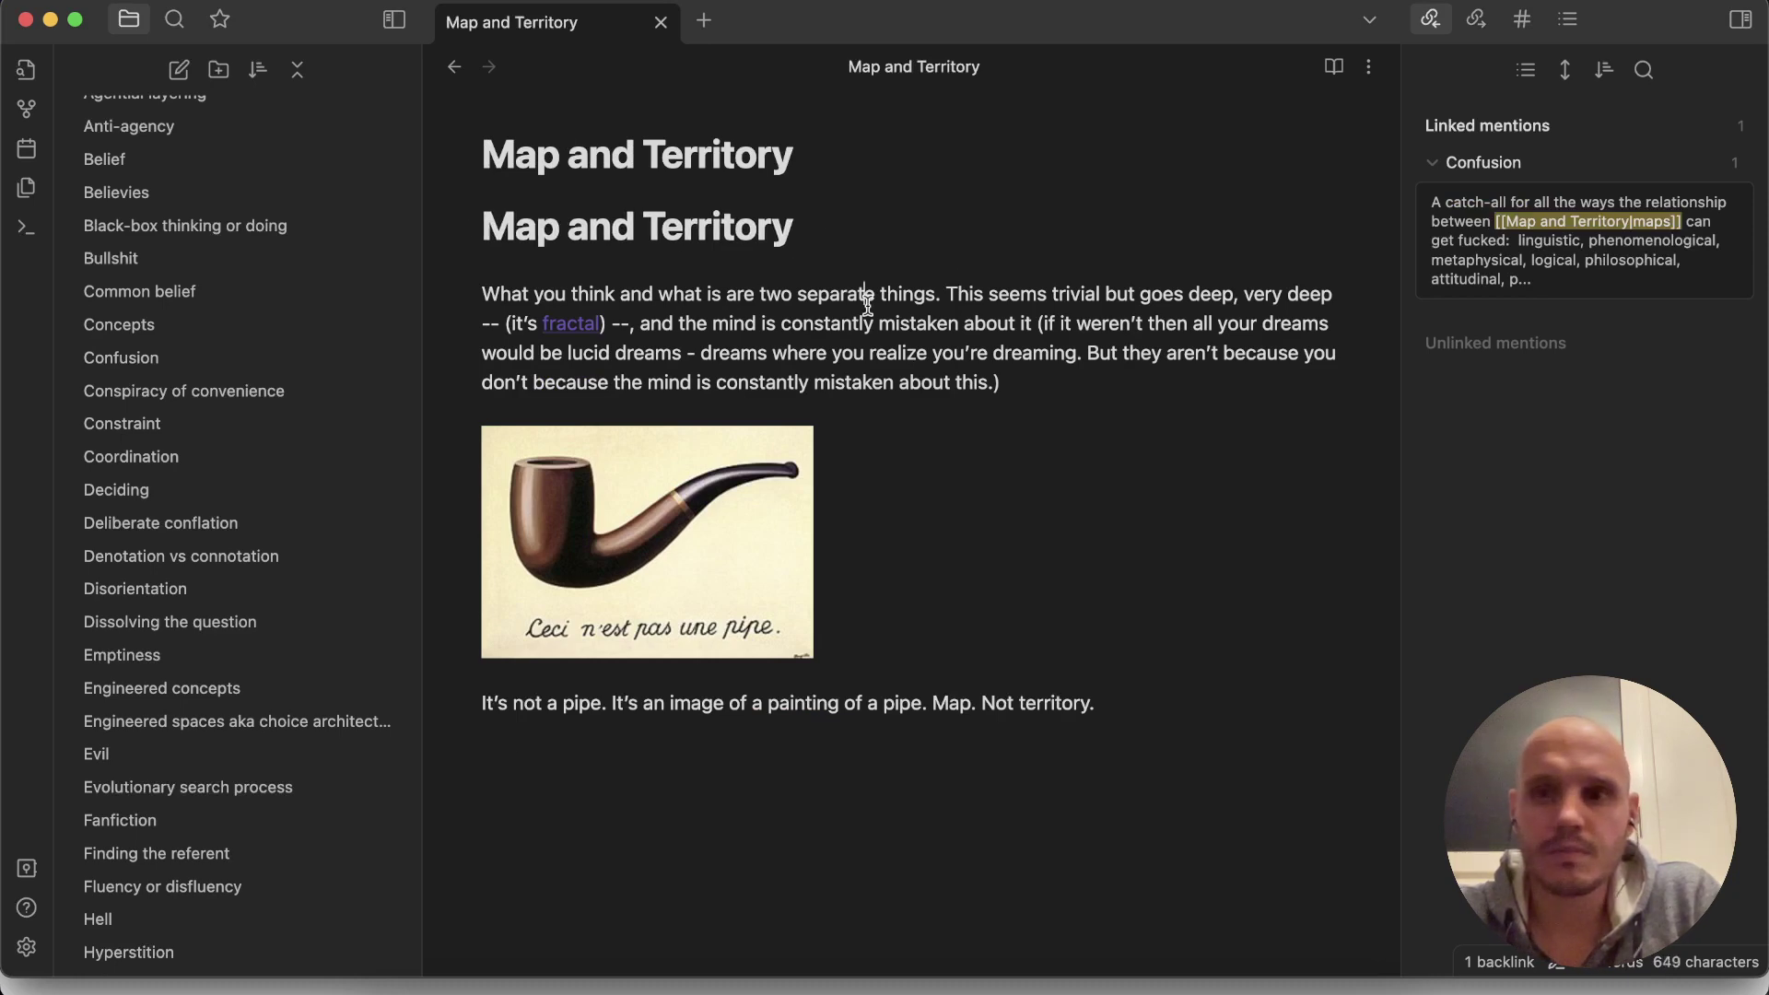
left_click(1650, 248)
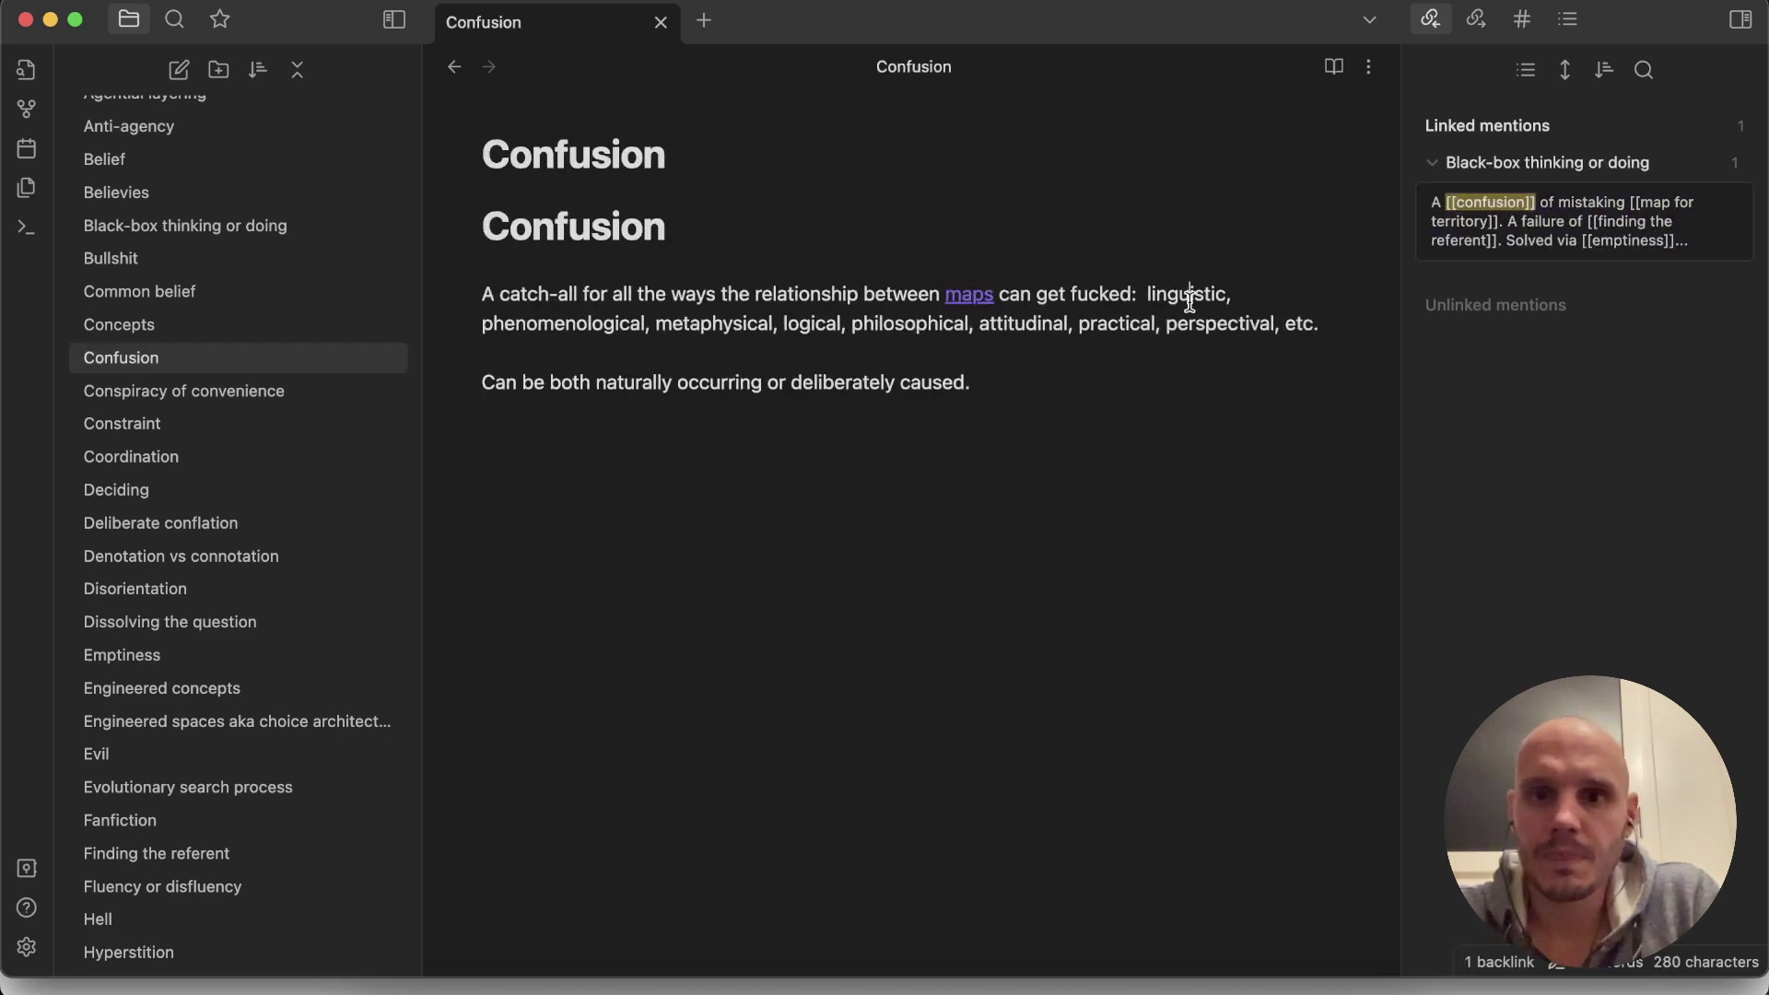
Step: Rewrite Confusion's [[Map and Territory|maps]] link as [[map and territory]]
key("Left")
key("Left")
key("Left")
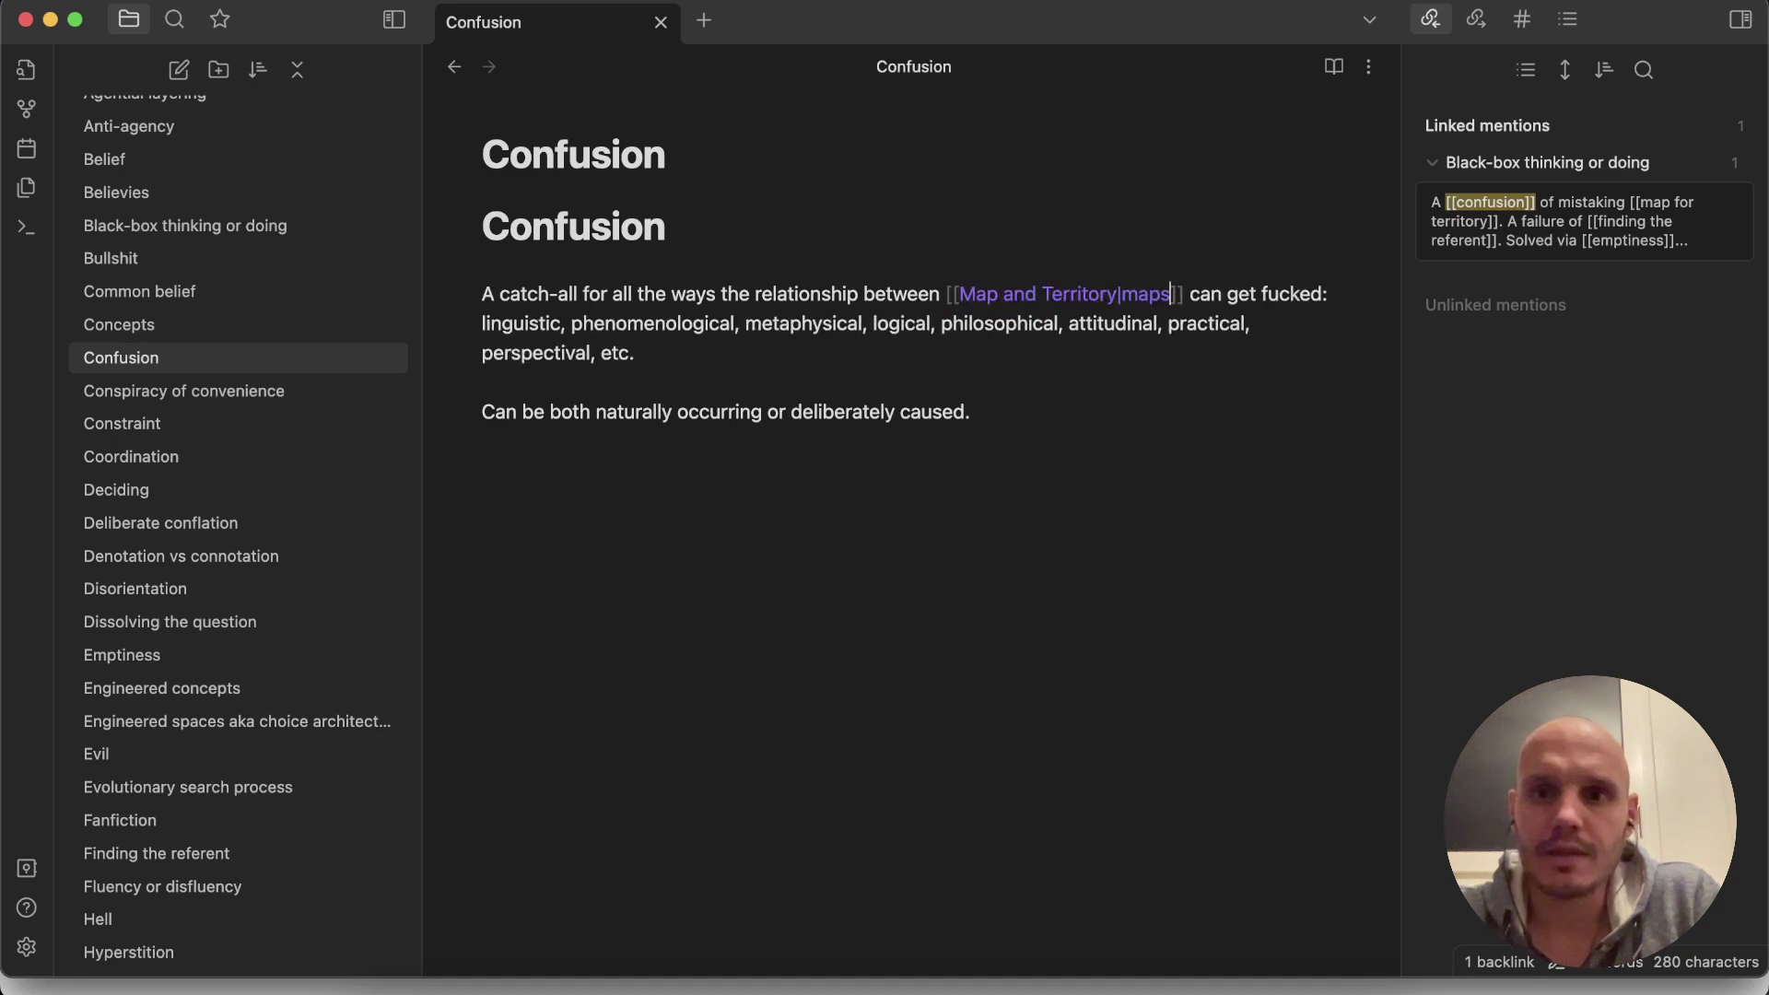
key("BackSpace")
key("BackSpace")
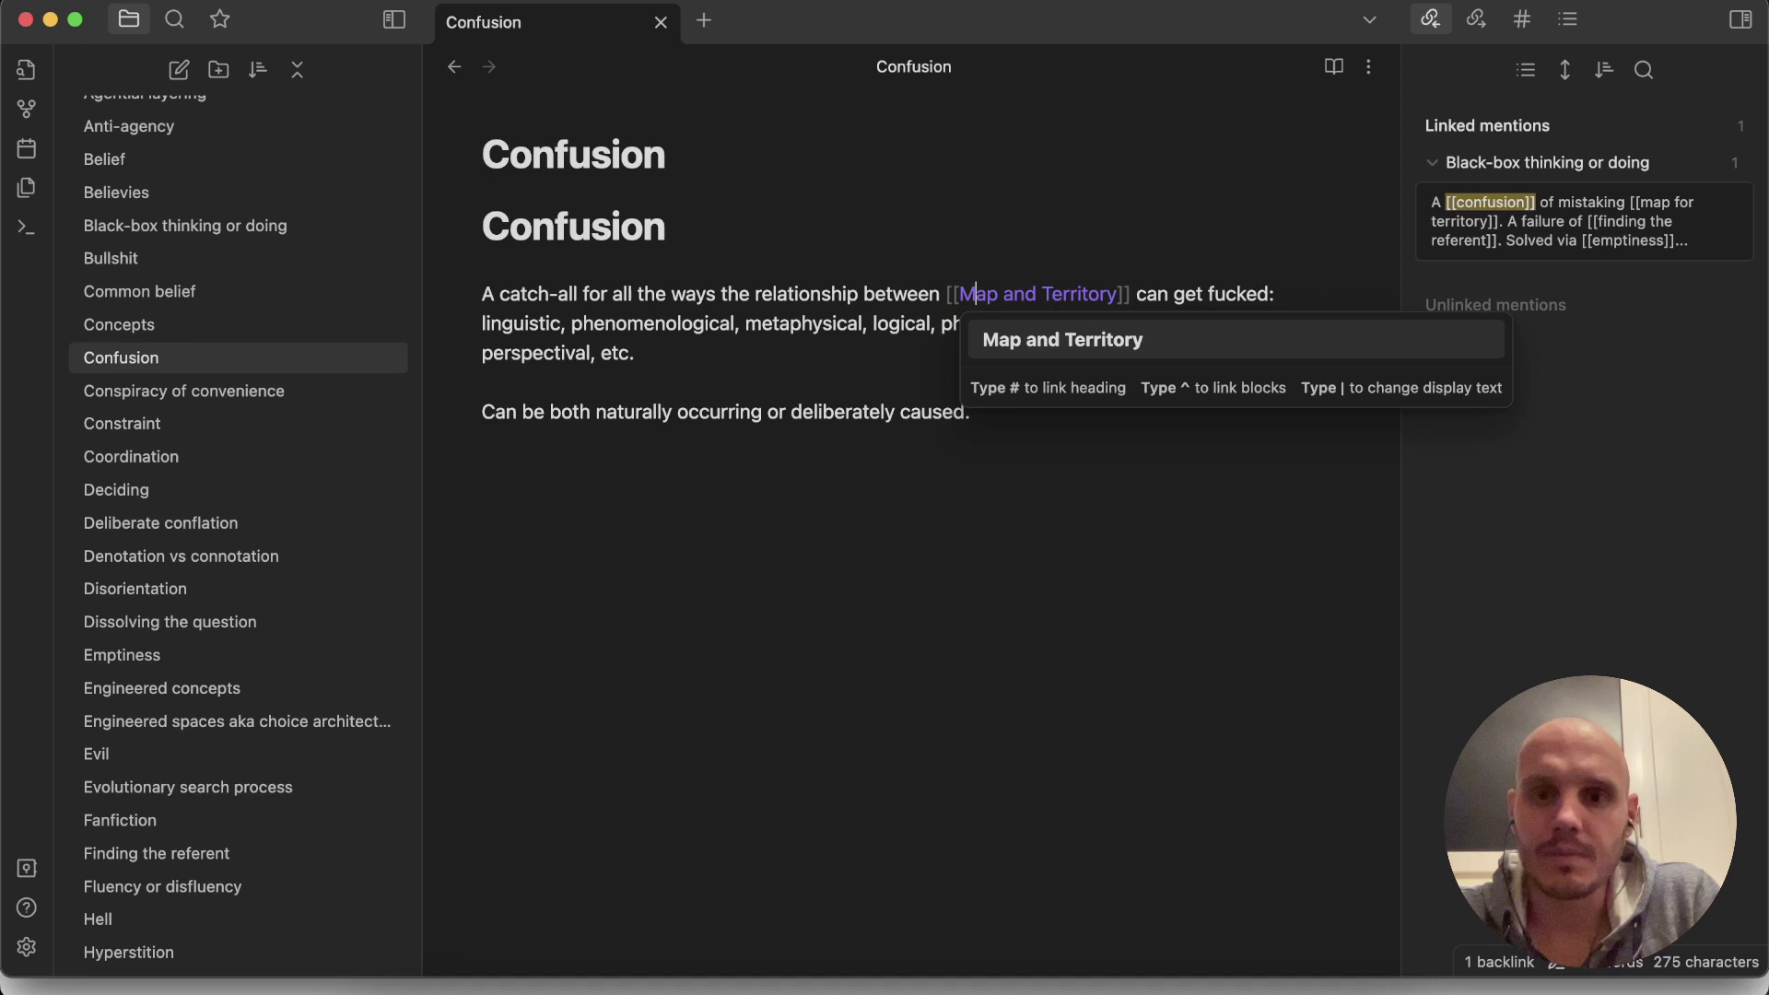
key("BackSpace")
type("m")
left_click(893, 321)
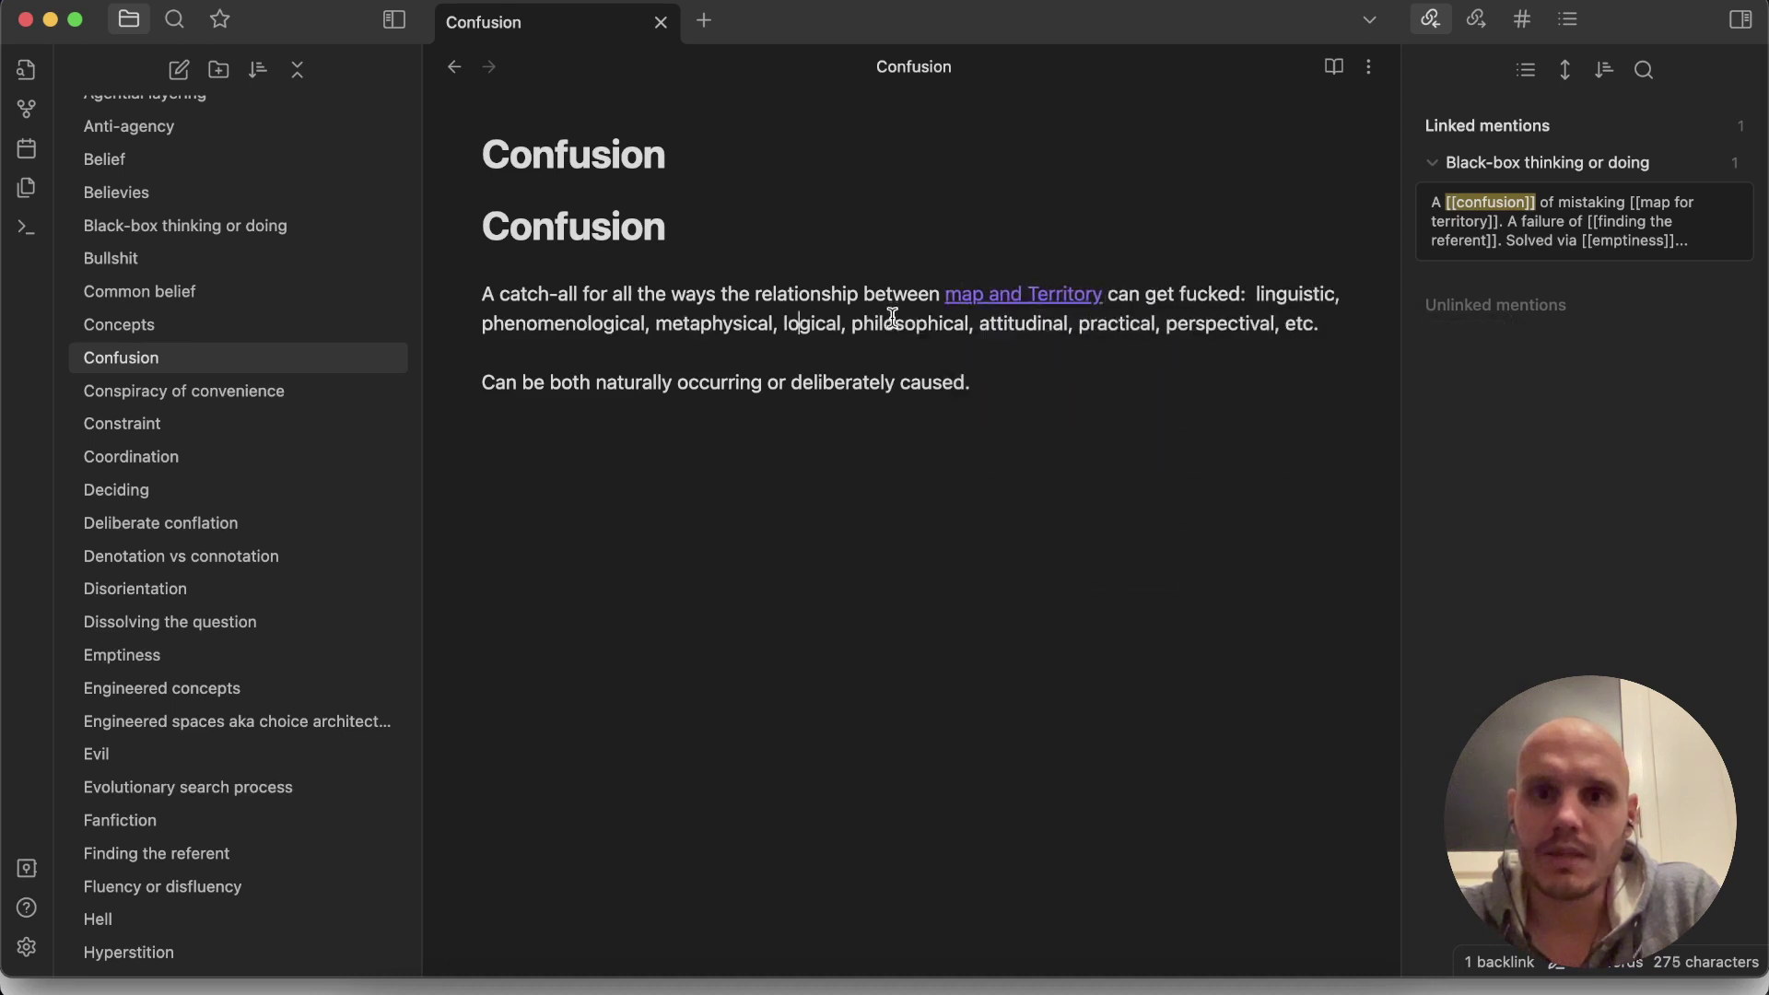
left_click(1135, 299)
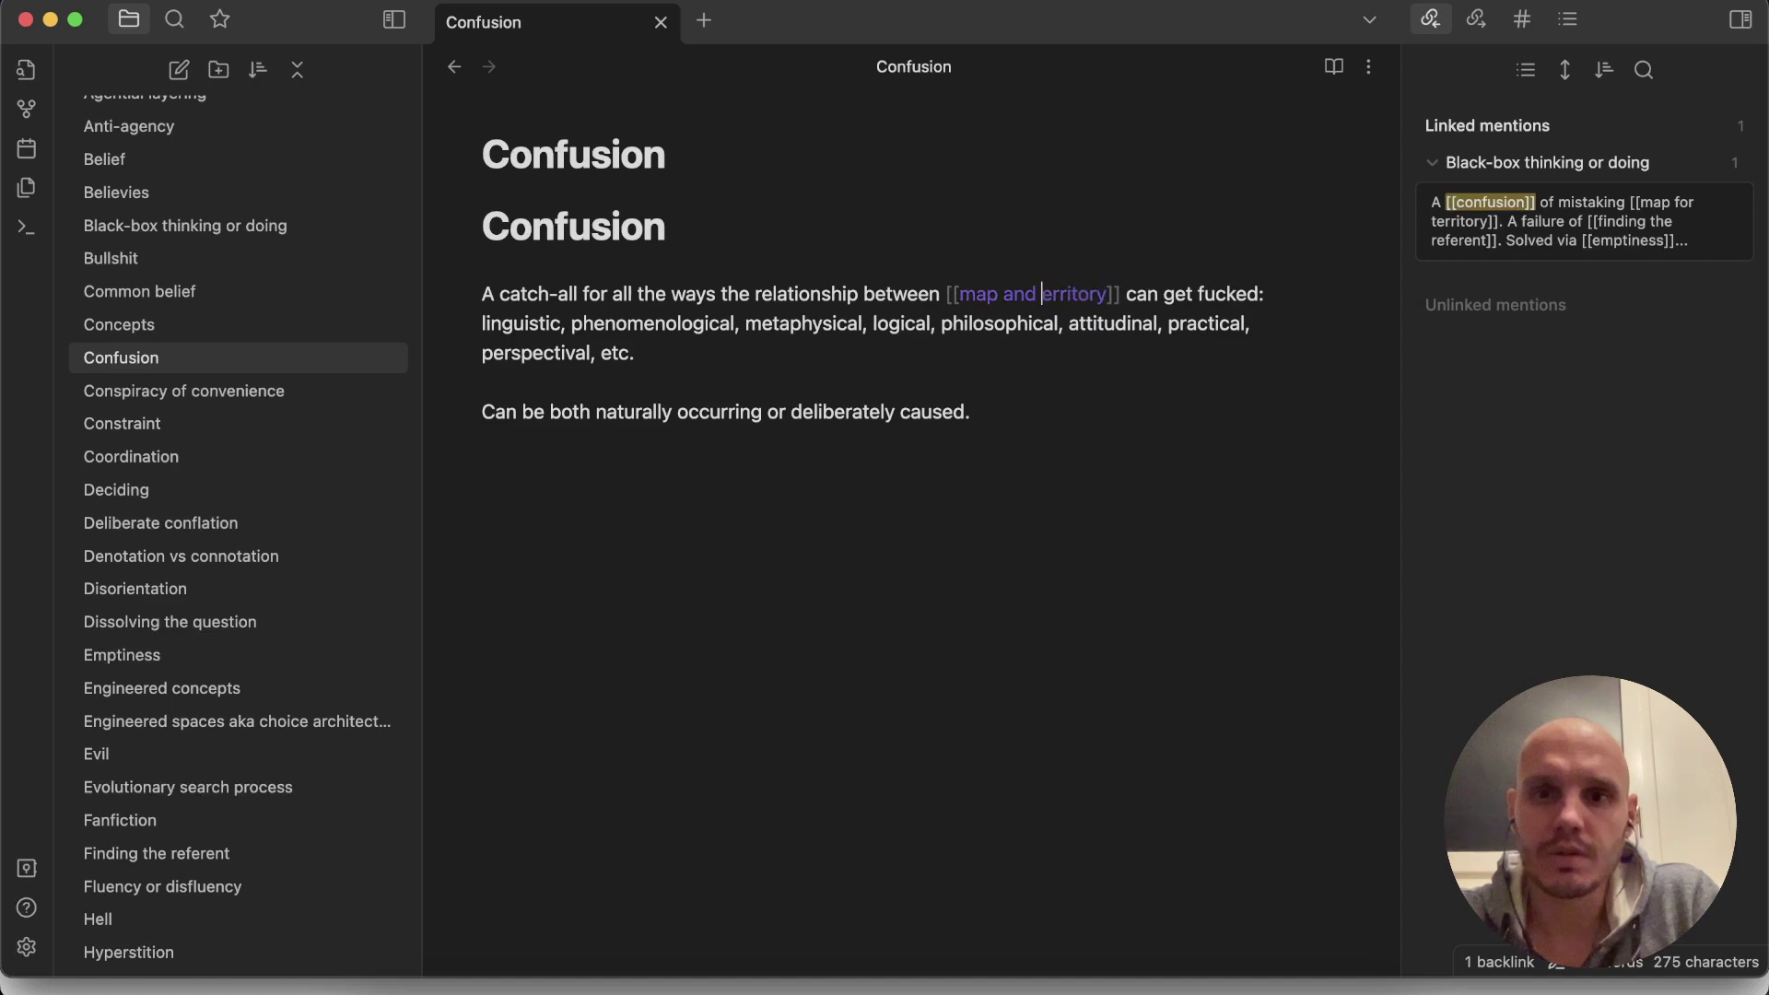
type("t")
left_click(886, 318)
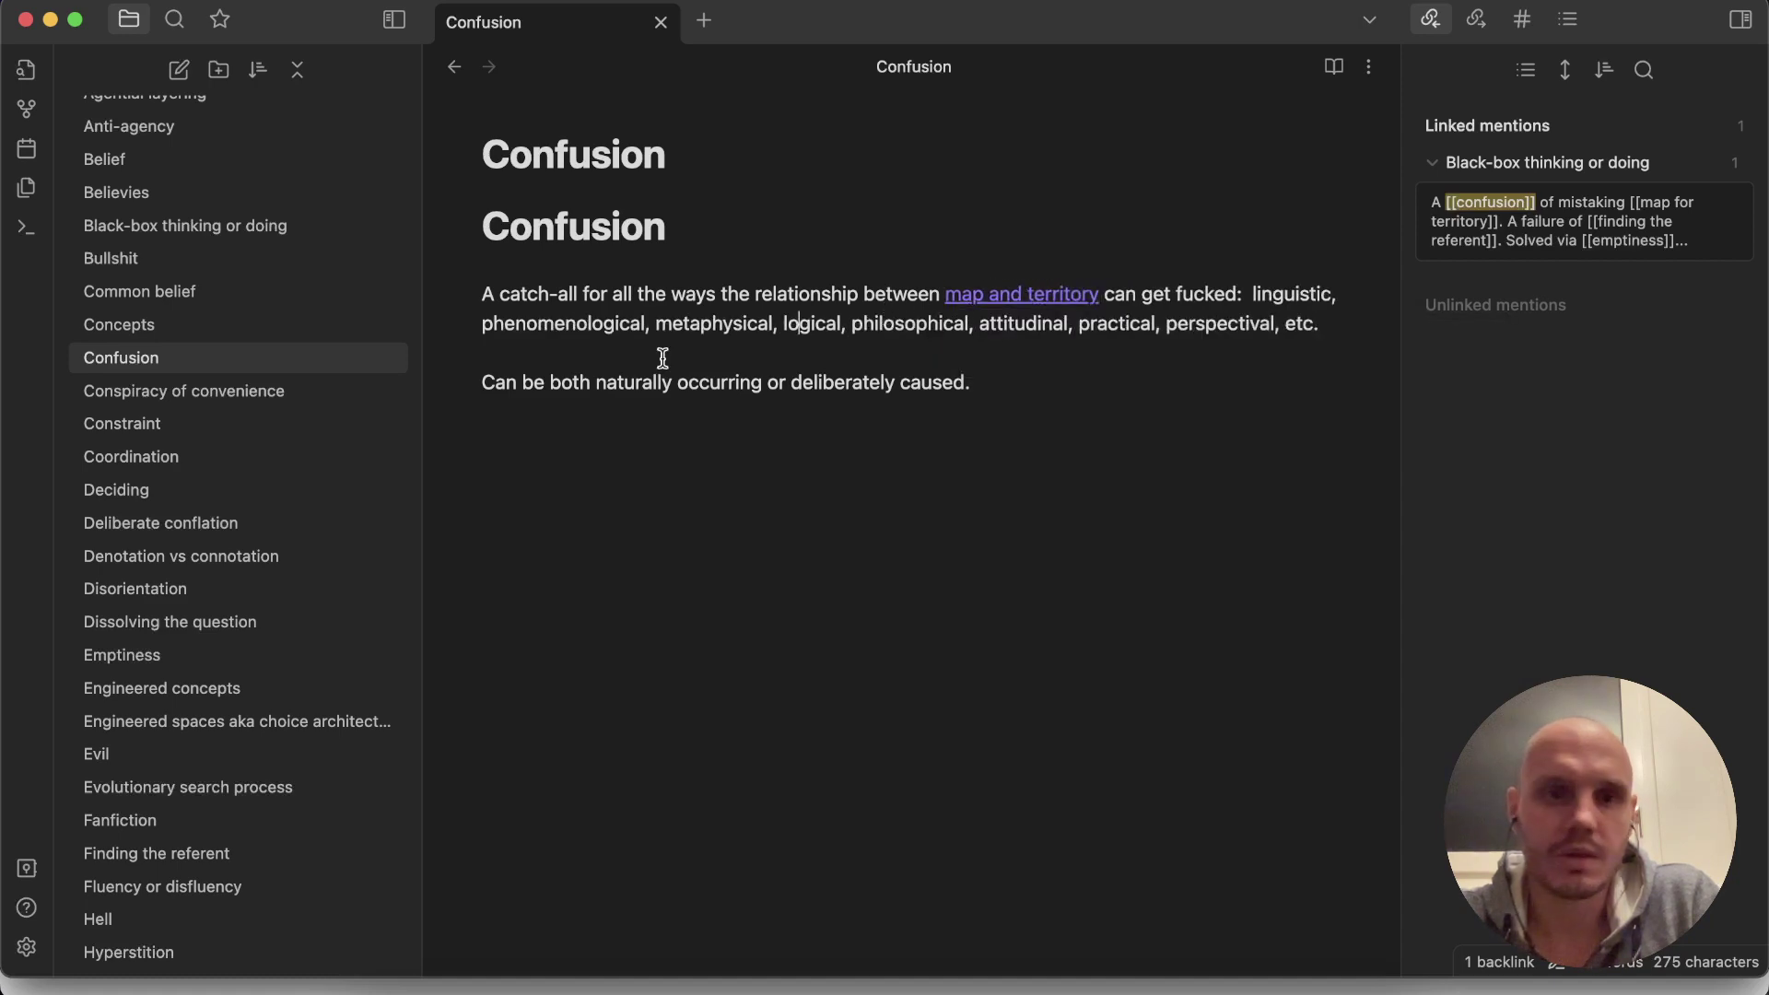
Step: Browse the Conspiracy of convenience, Concepts, Deciding, Denotation, Normalcy and Neuroticism notes, then return to the site
left_click(241, 395)
left_click(243, 326)
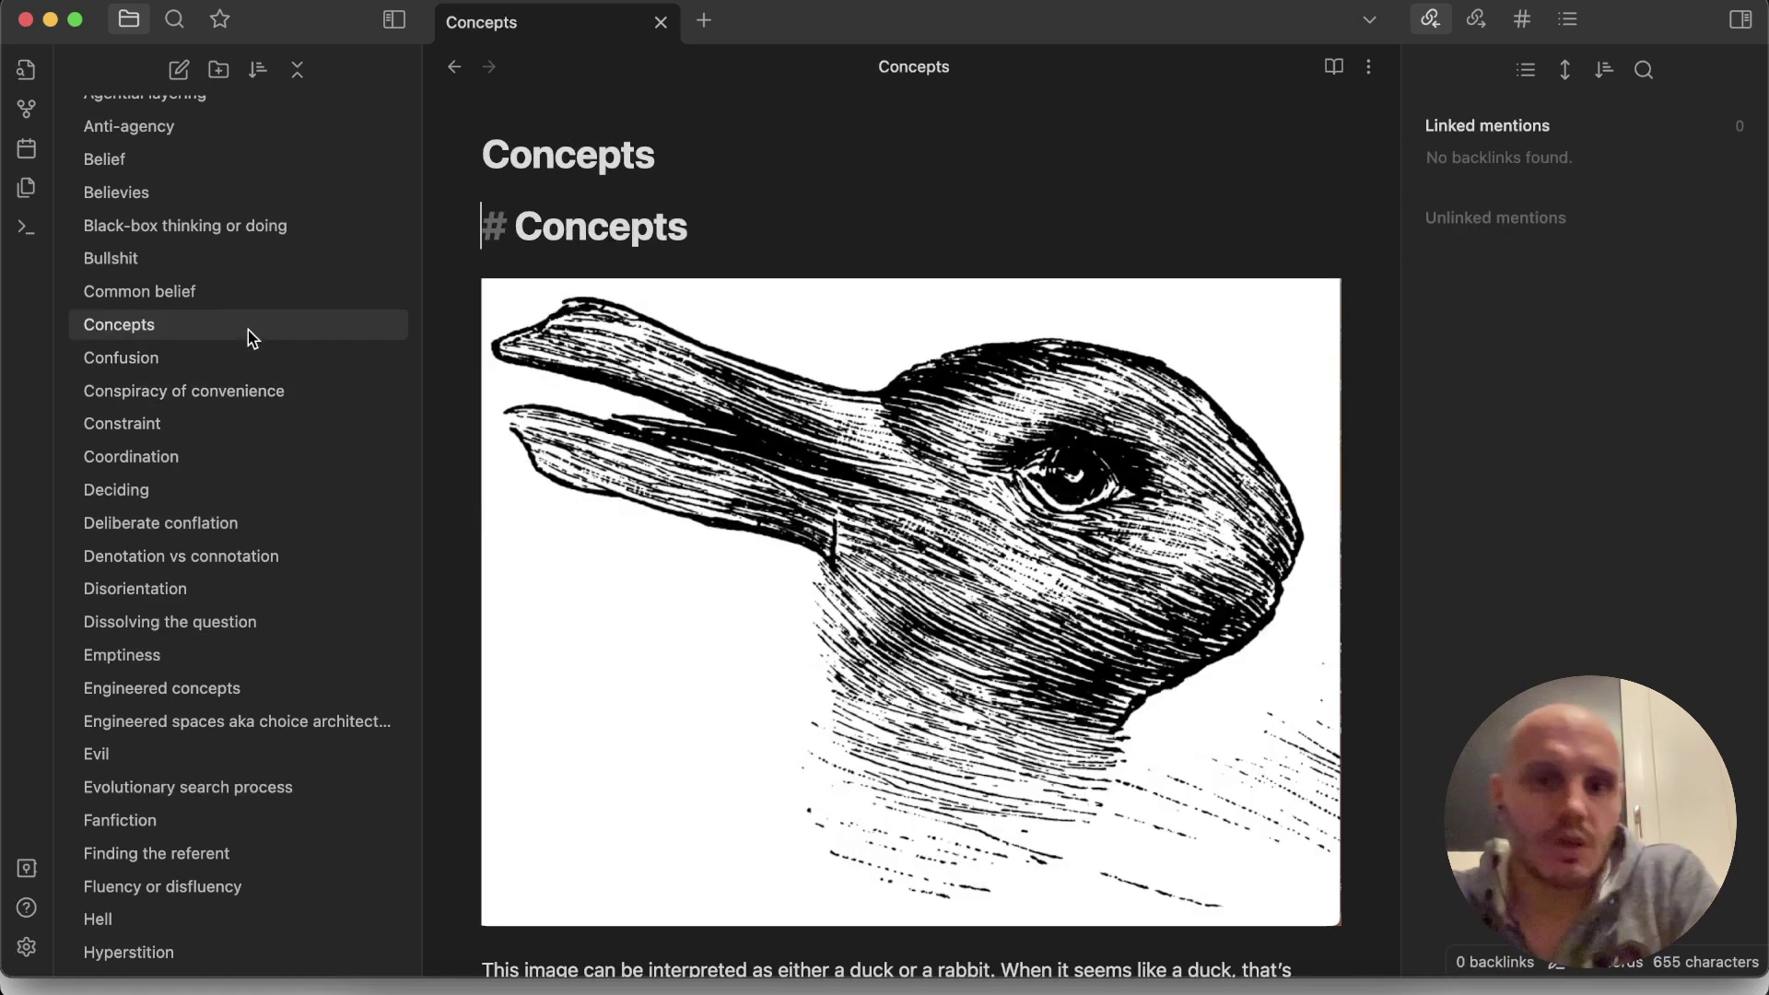
left_click(182, 490)
left_click(198, 556)
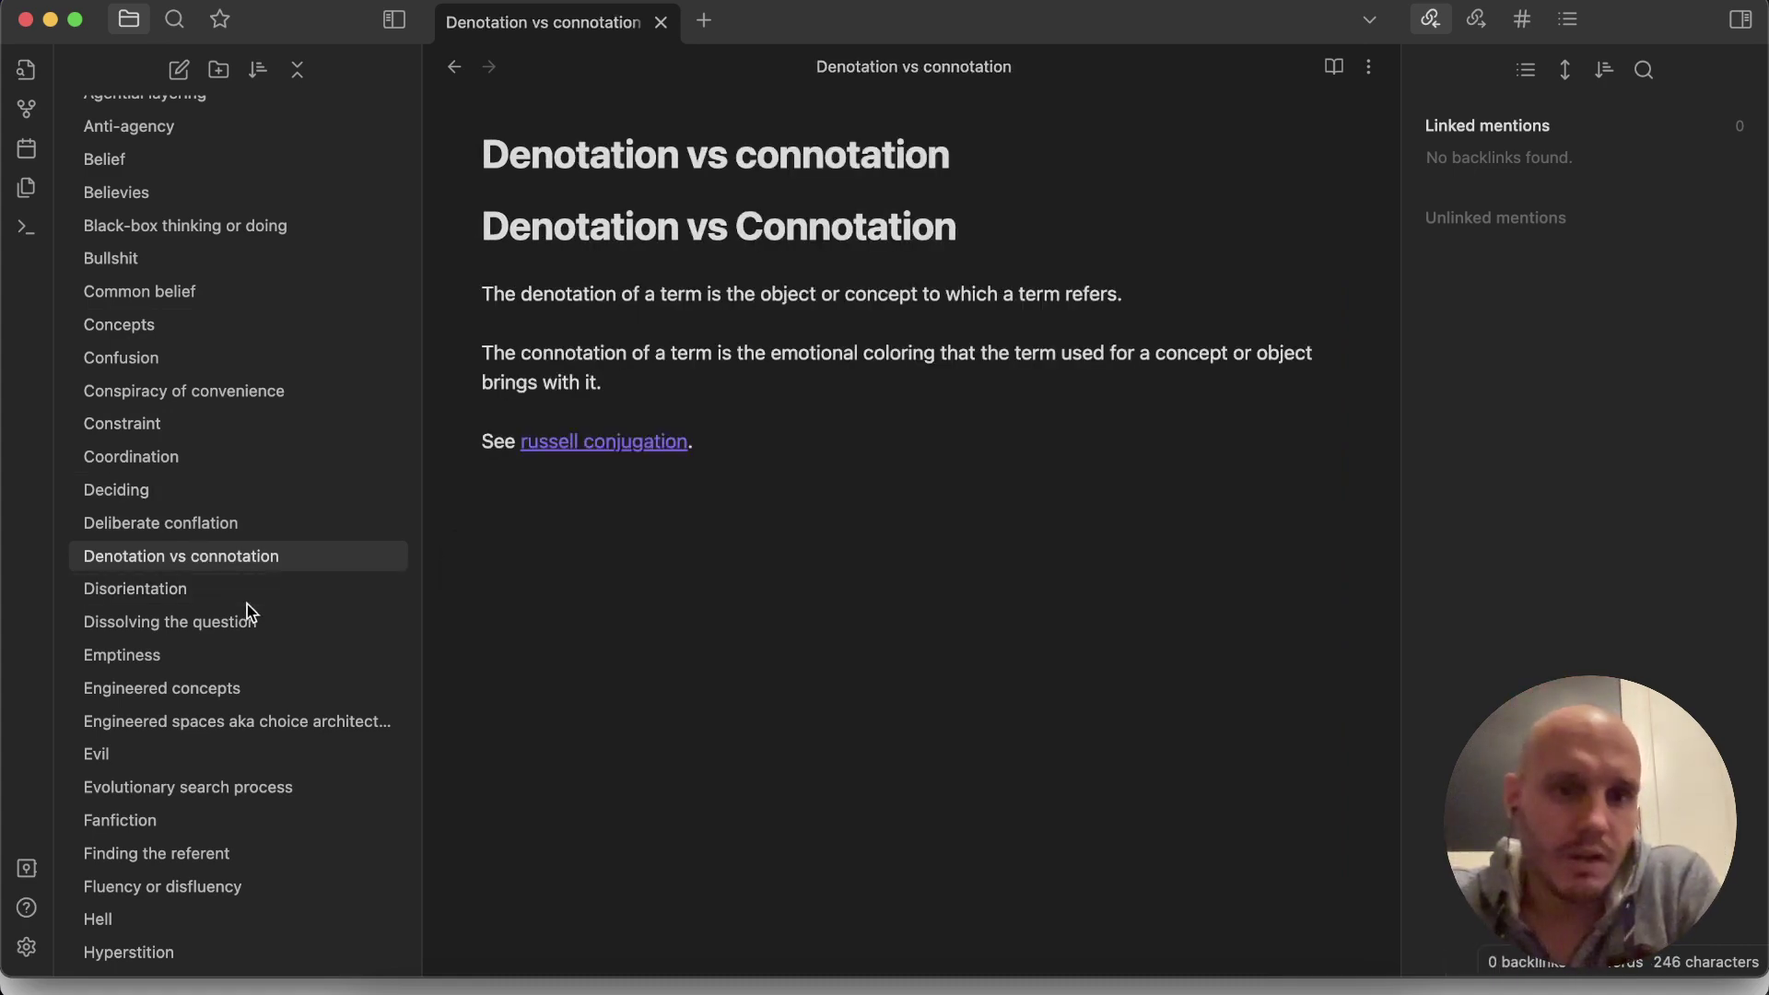
scroll(245, 687, "down", 1)
scroll(245, 688, "down", 4)
scroll(255, 581, "down", 2)
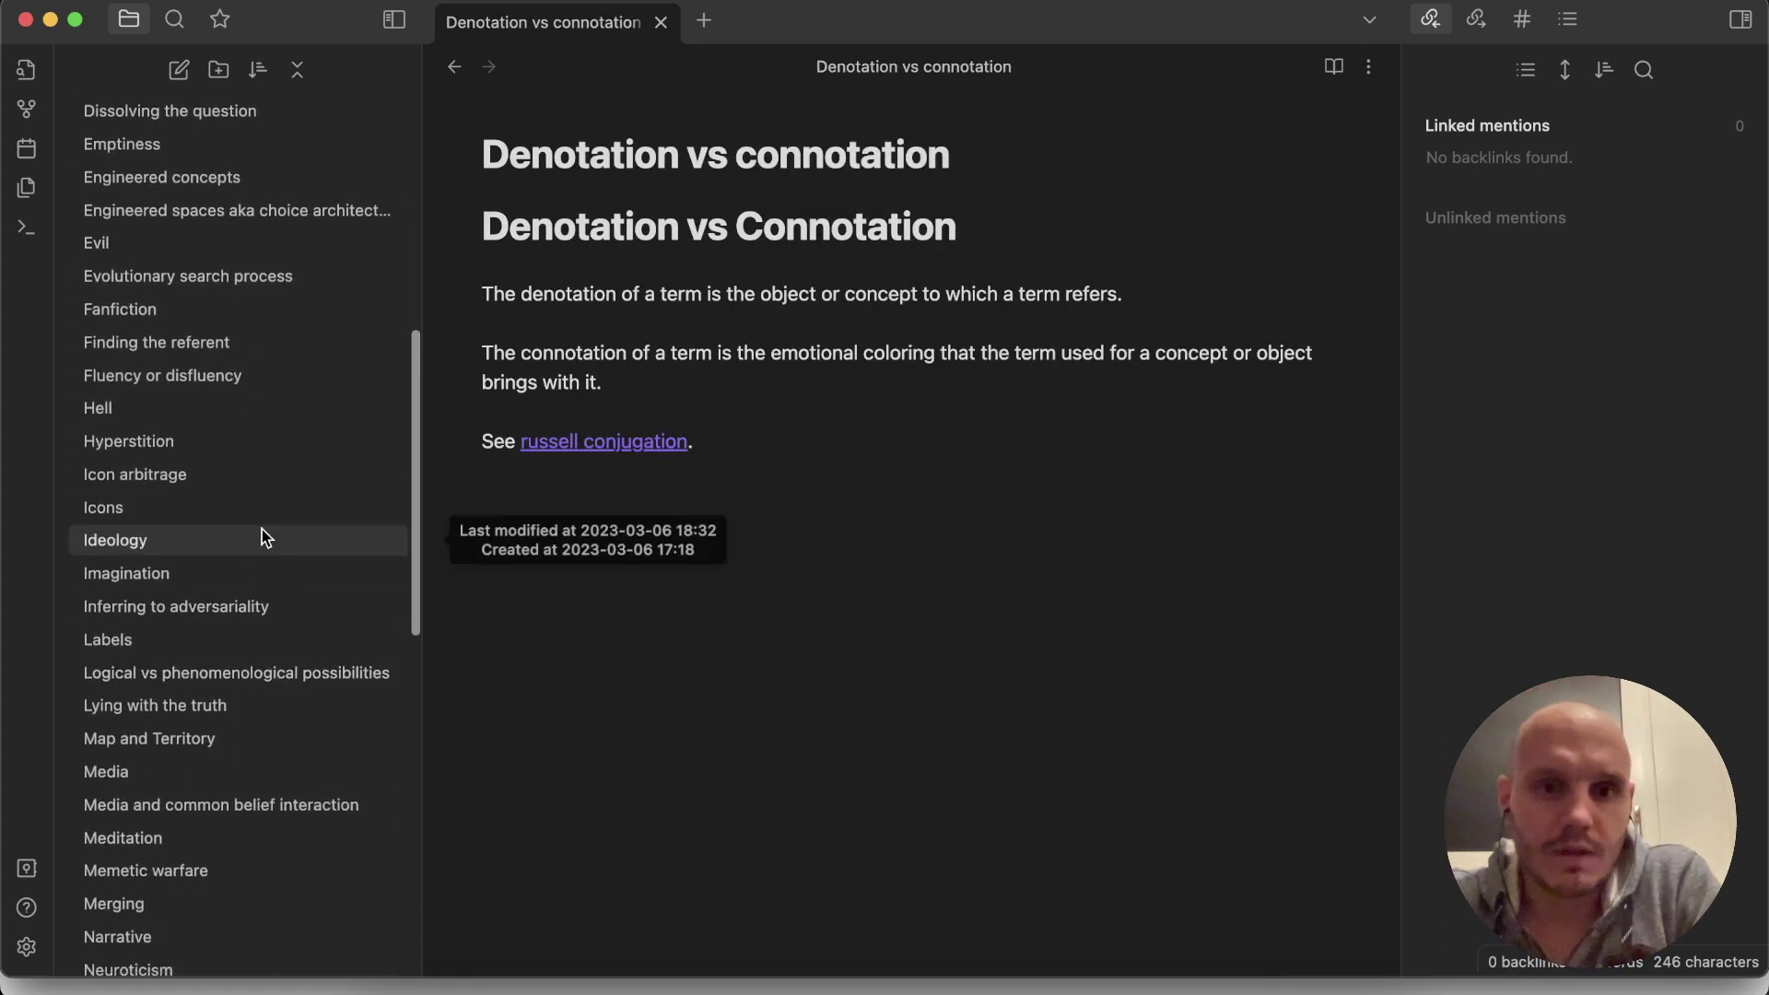
scroll(261, 537, "down", 5)
scroll(255, 511, "down", 3)
left_click(250, 489)
left_click(166, 427)
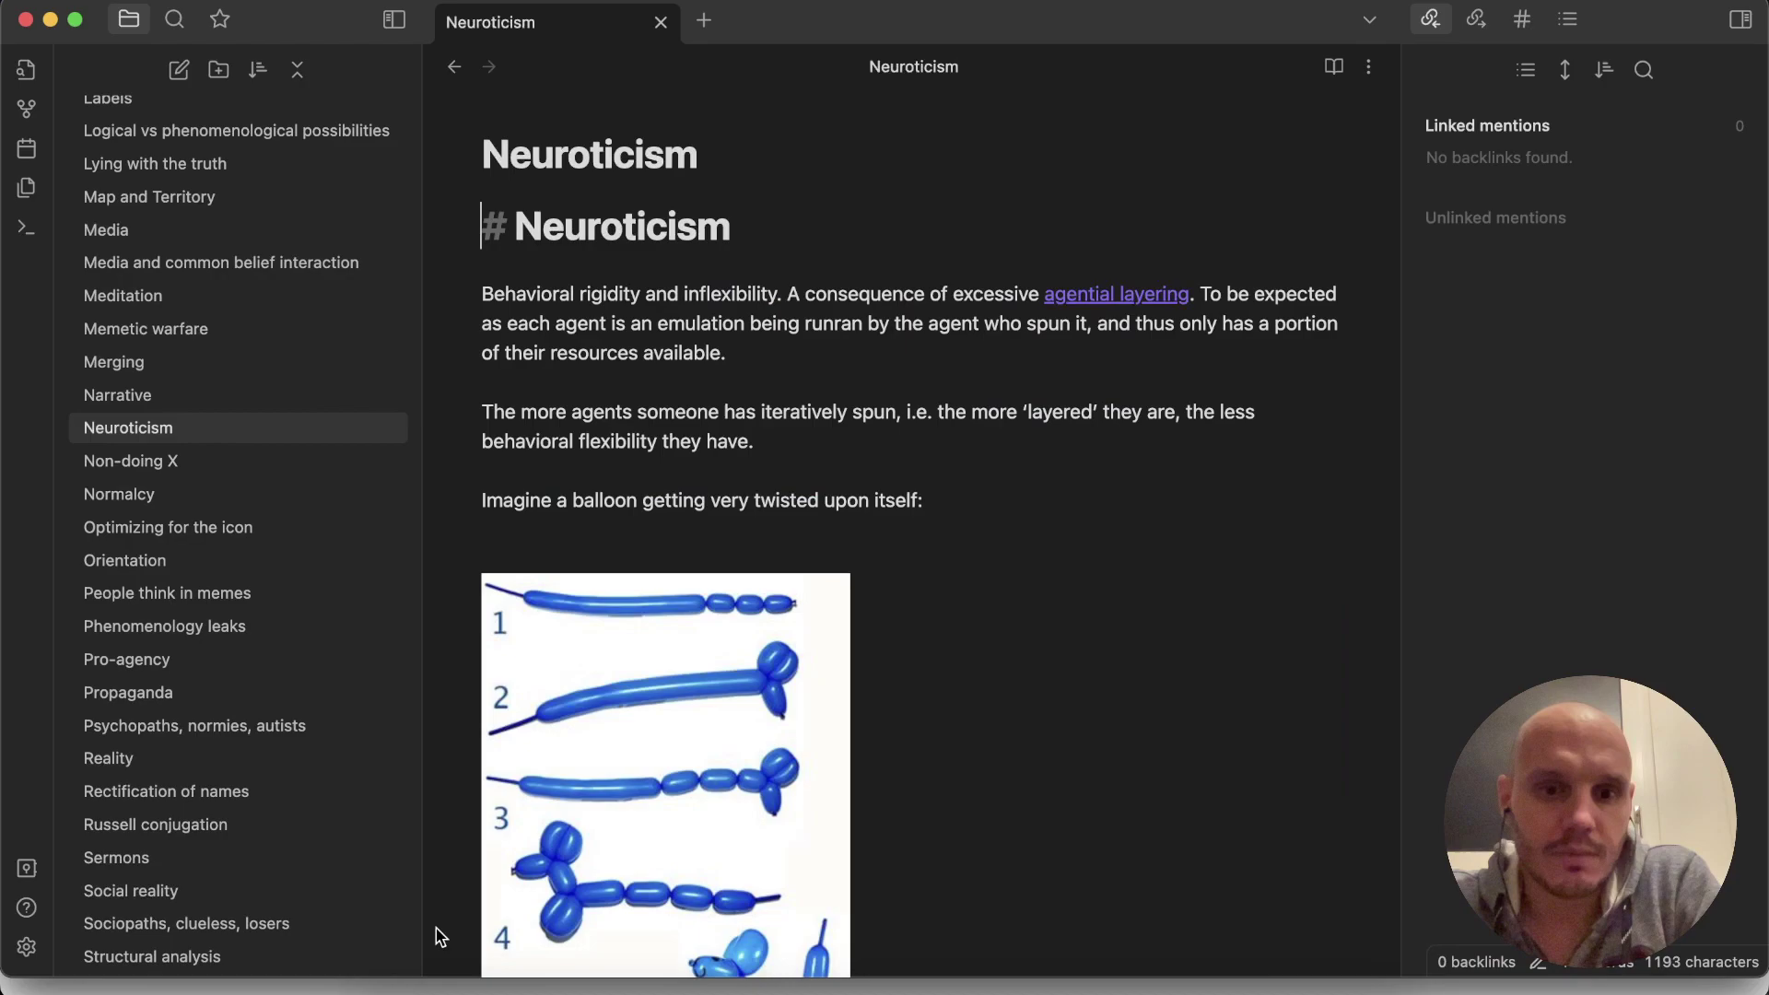
left_click(544, 985)
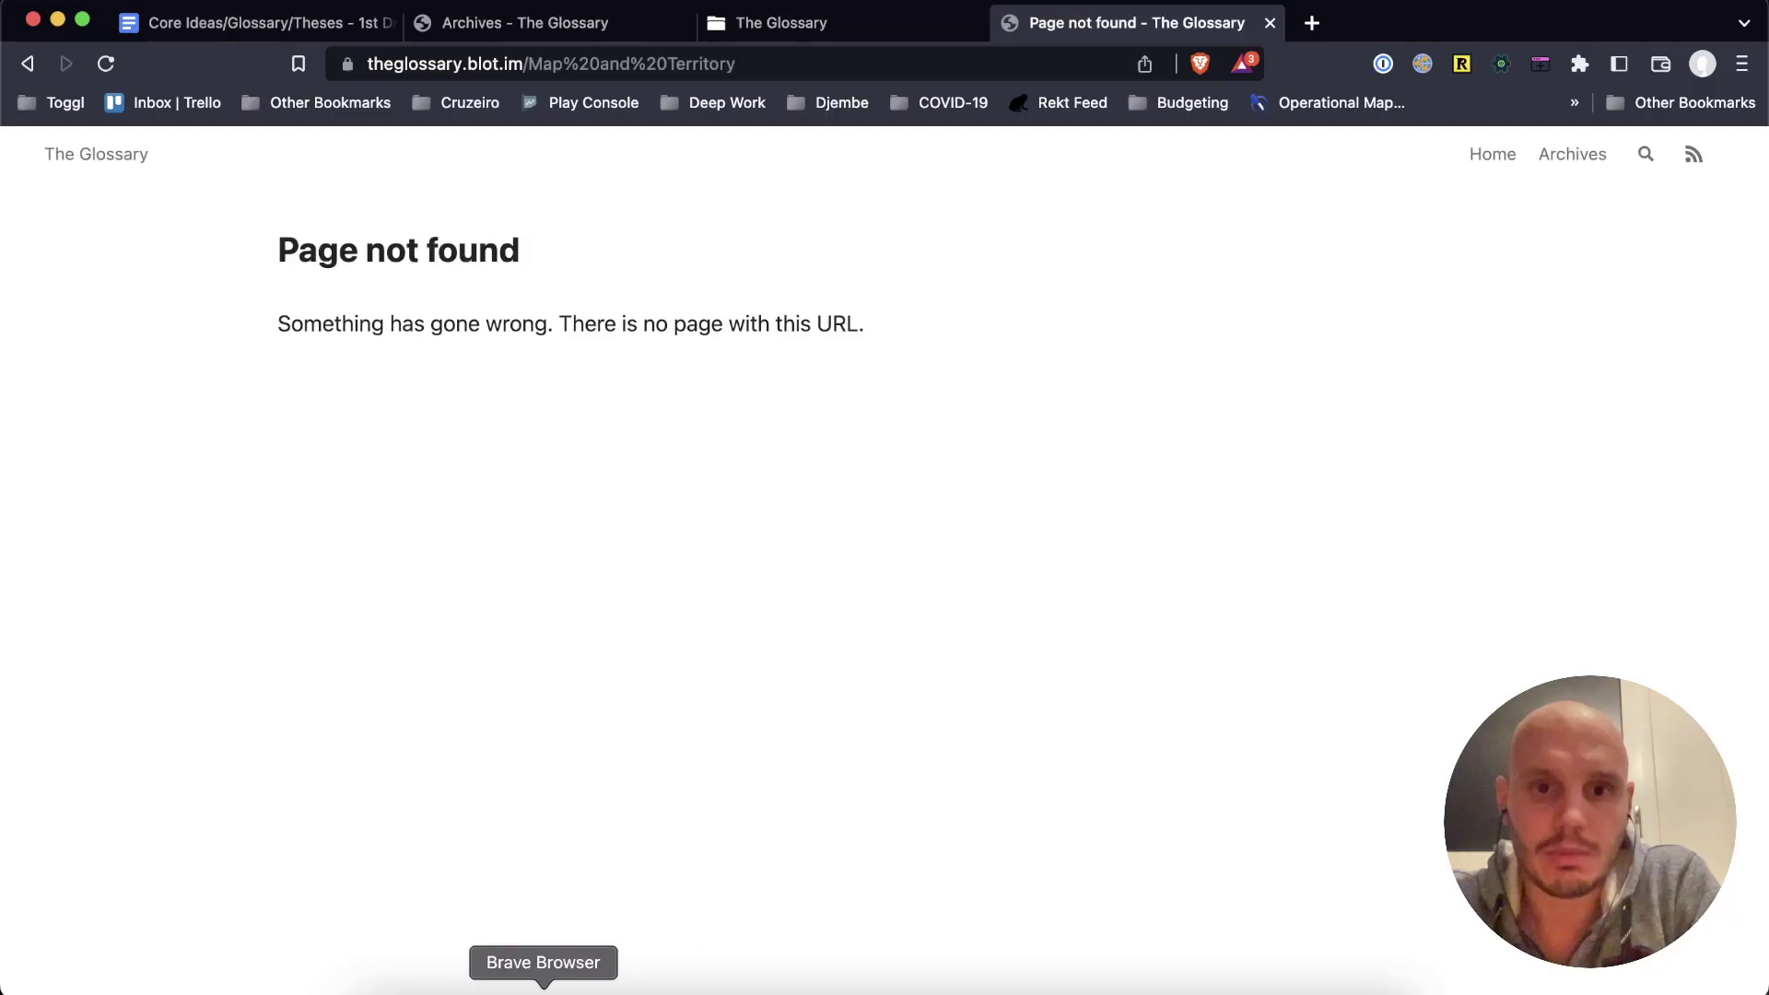
Step: Read the Memetic warfare post from the Glossary home page and return home
left_click(127, 157)
scroll(802, 364, "down", 1)
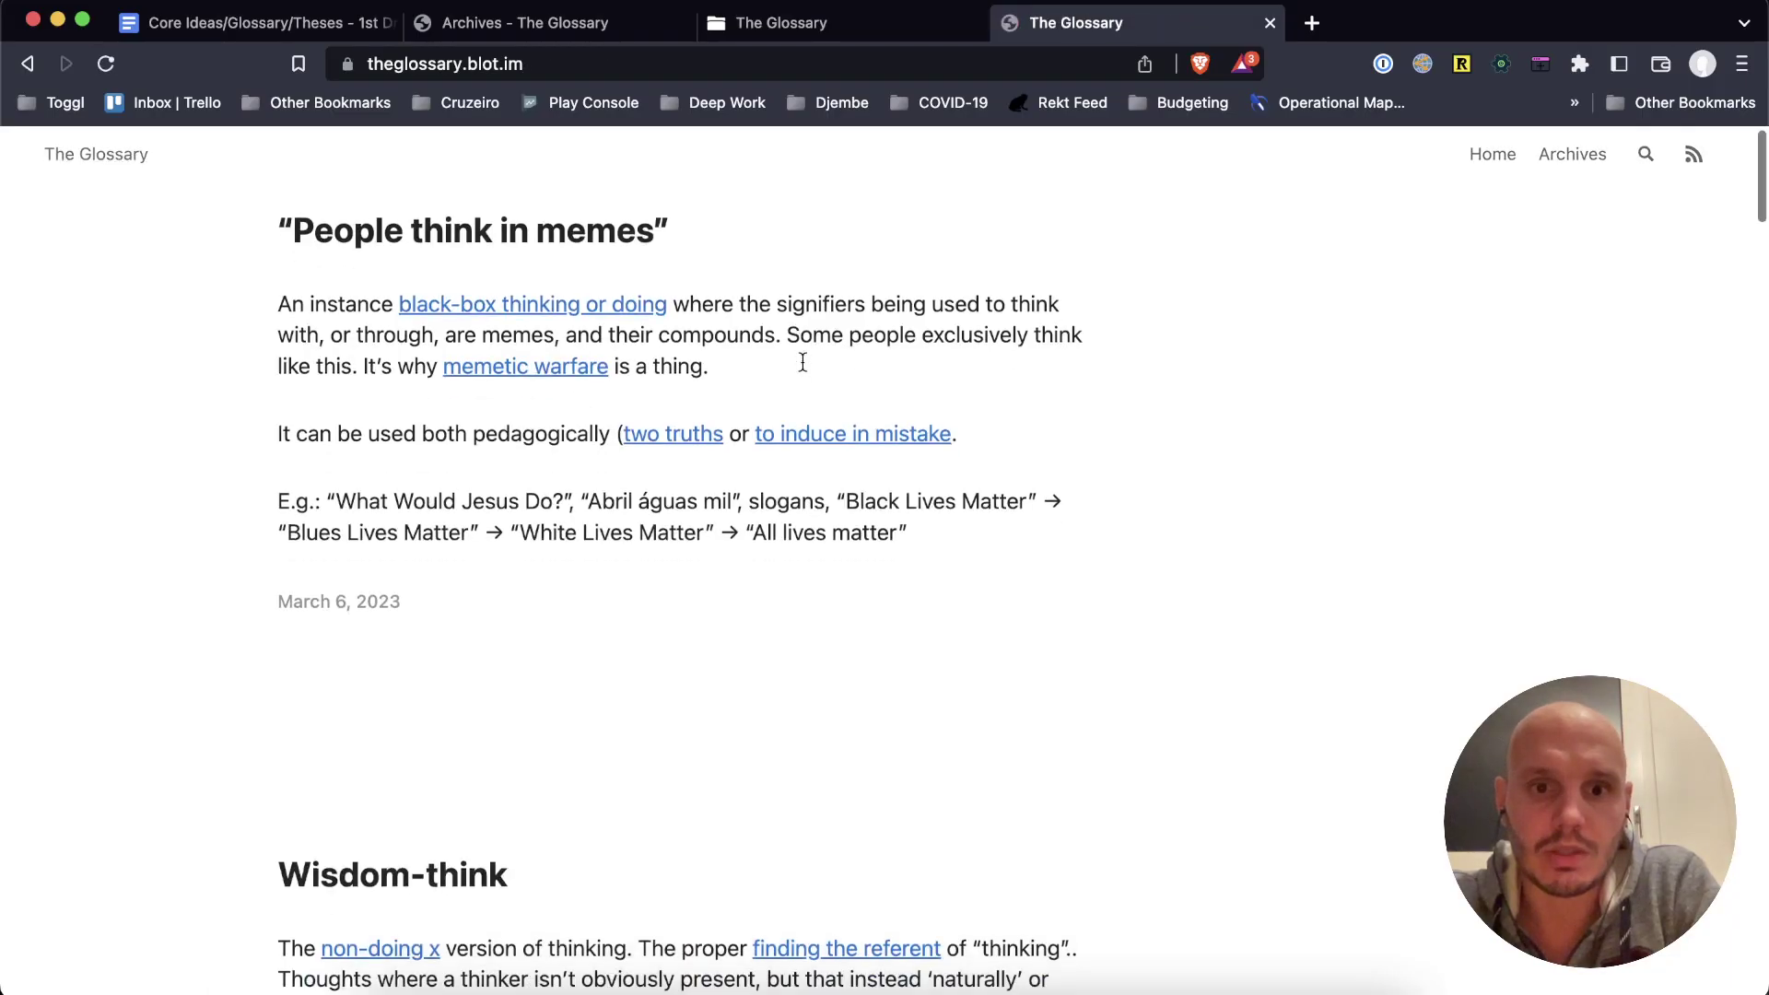
left_click(507, 362)
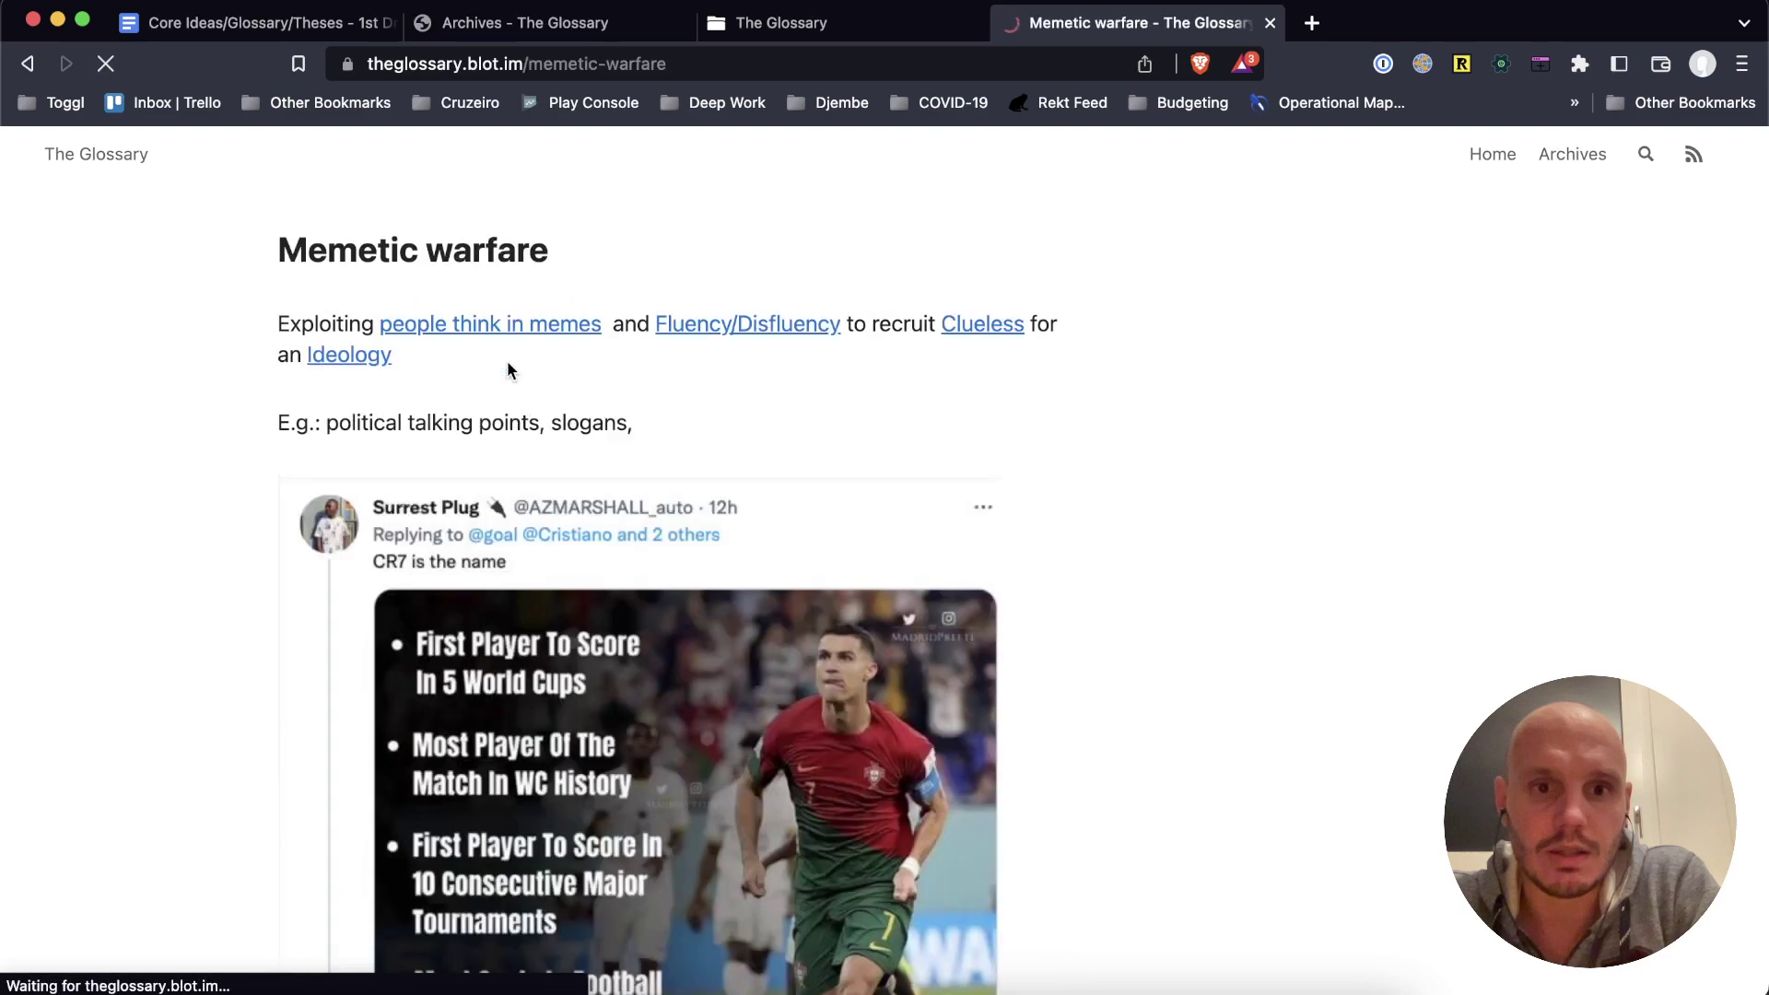
scroll(943, 383, "down", 5)
scroll(943, 384, "down", 5)
scroll(943, 383, "down", 5)
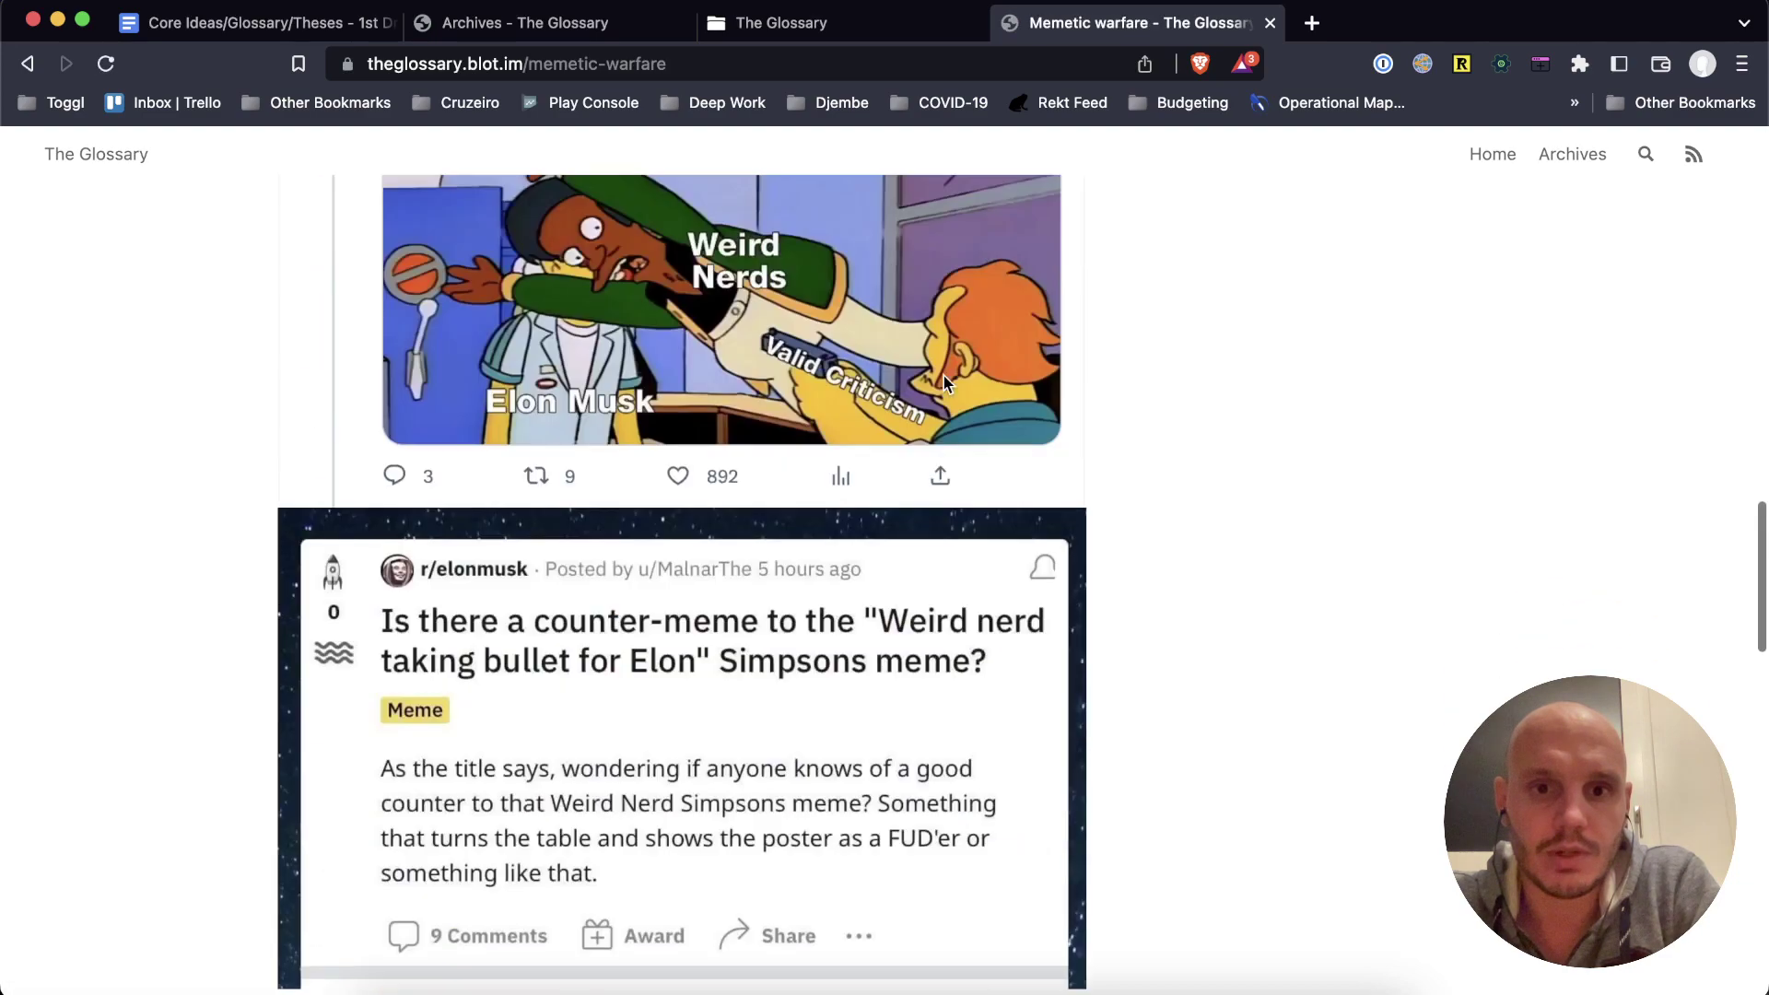
scroll(943, 384, "down", 5)
scroll(946, 384, "down", 5)
scroll(943, 373, "down", 2)
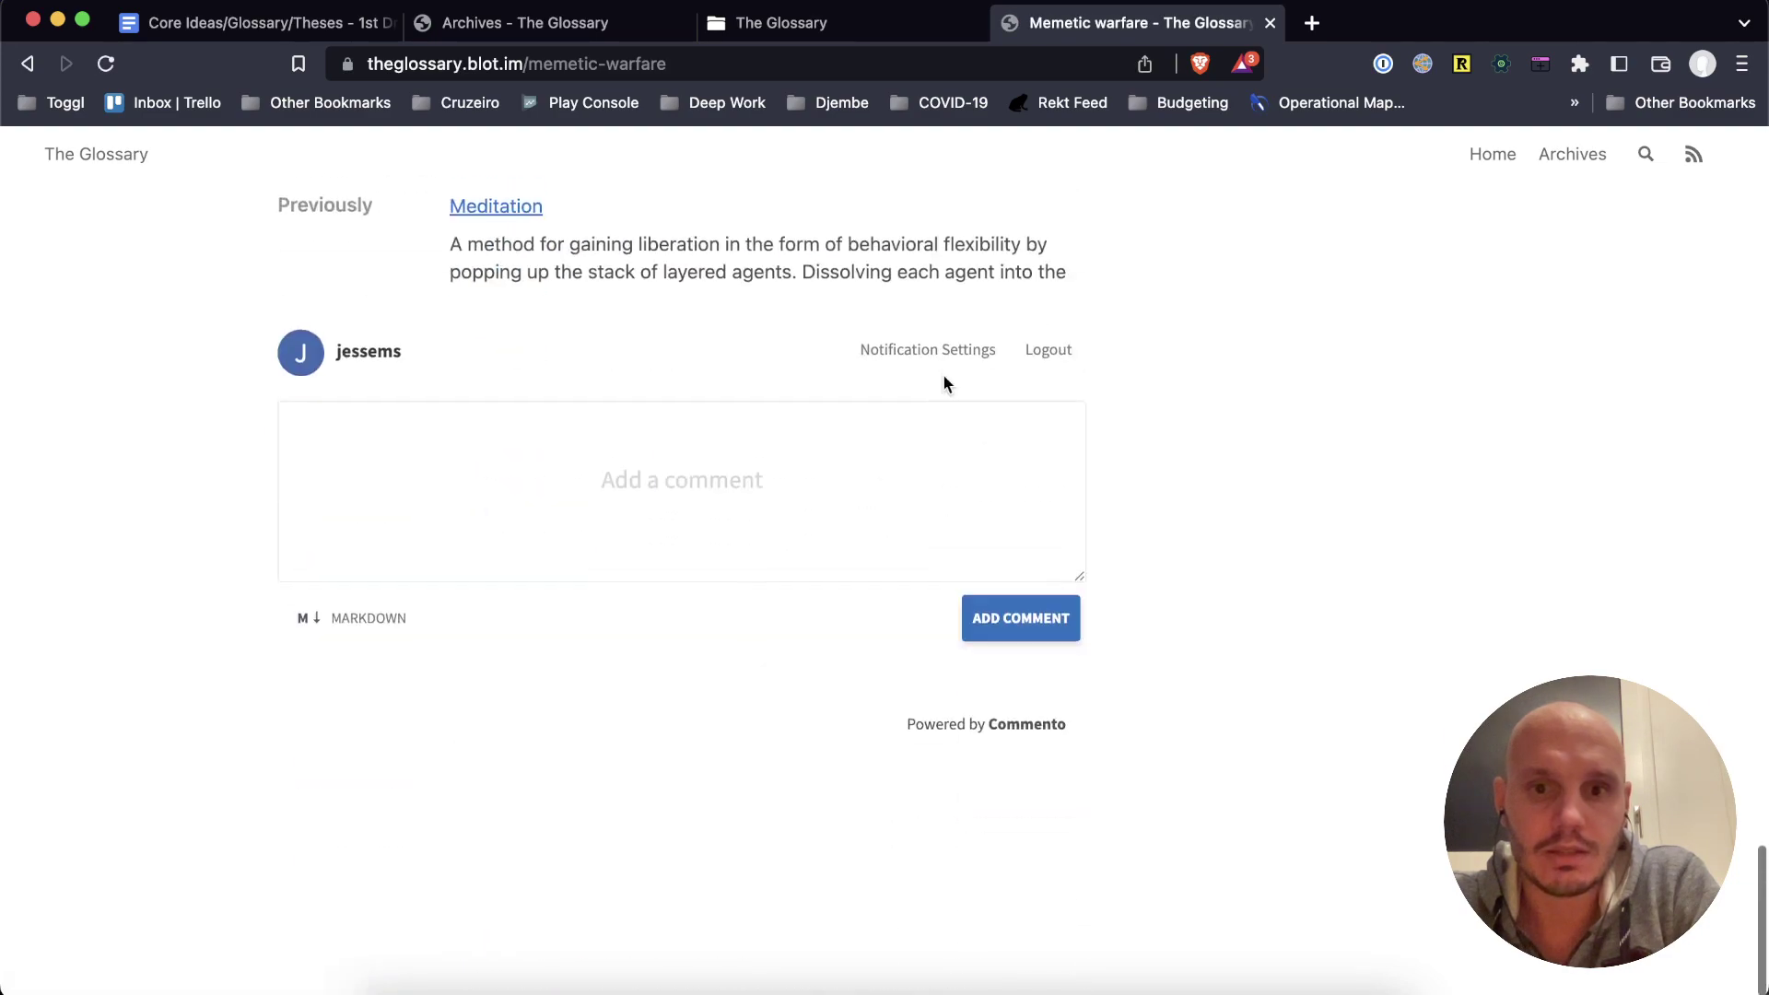
scroll(1190, 457, "up", 5)
scroll(1189, 456, "up", 10)
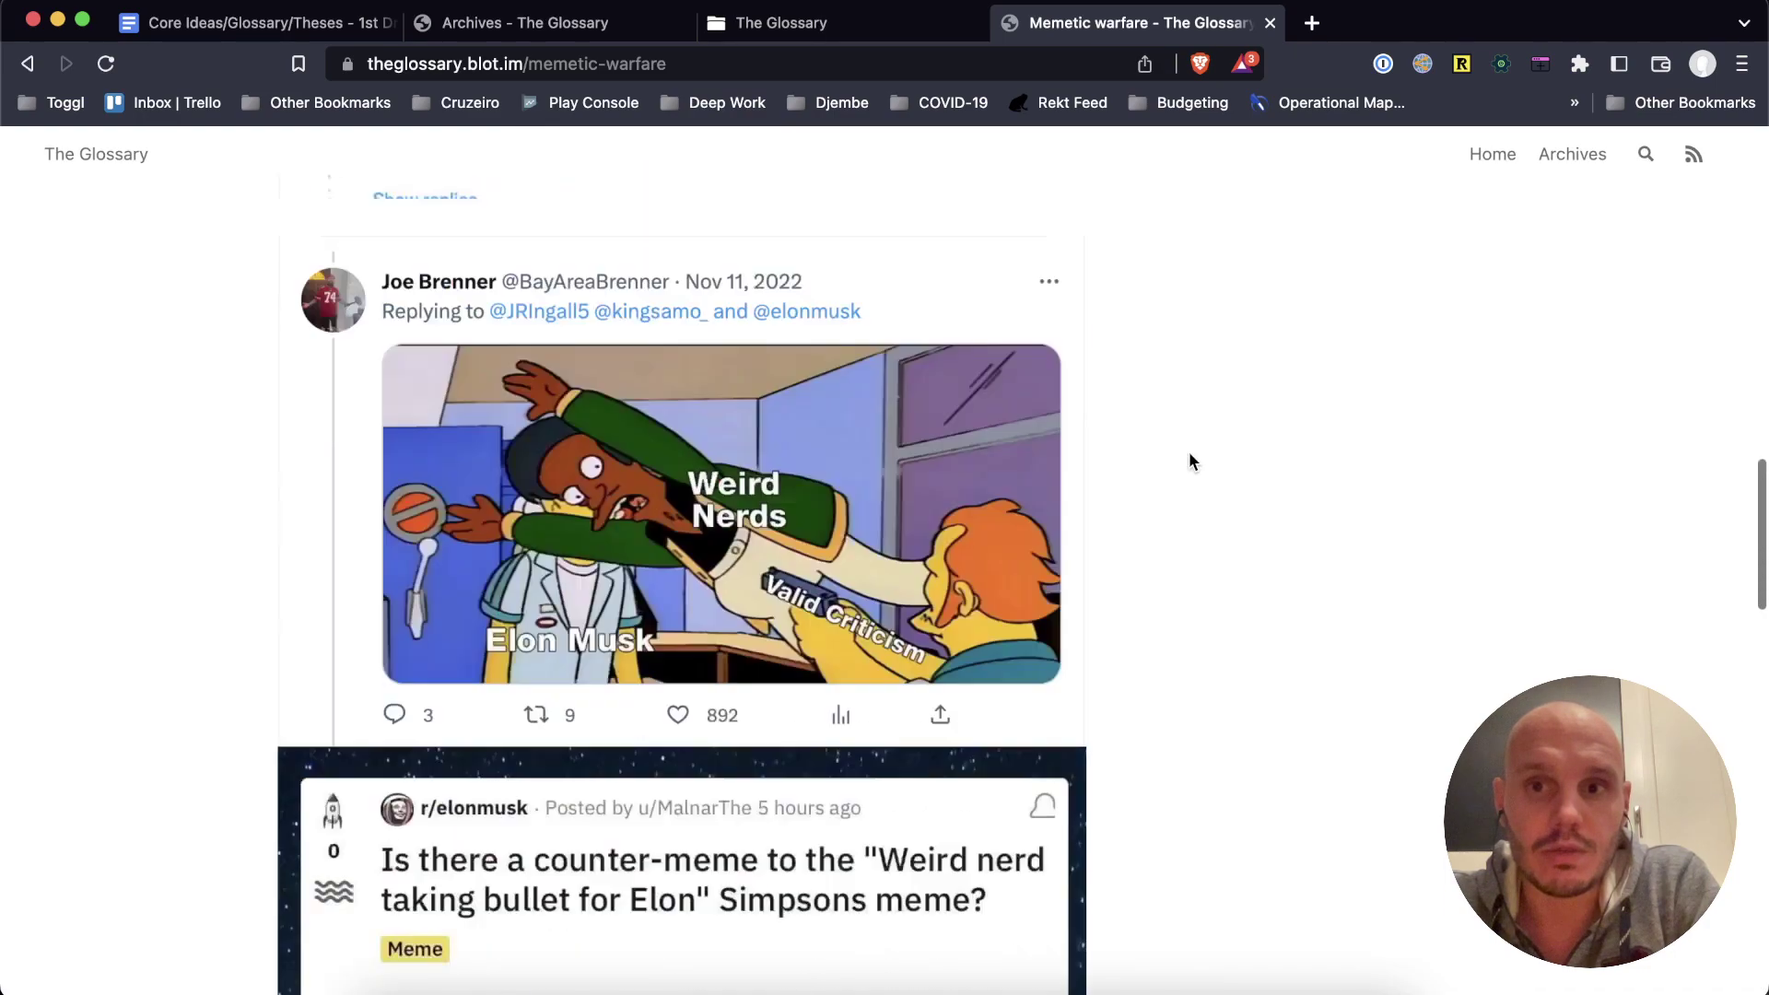
scroll(1190, 460, "up", 5)
scroll(1085, 440, "up", 3)
scroll(1054, 433, "up", 5)
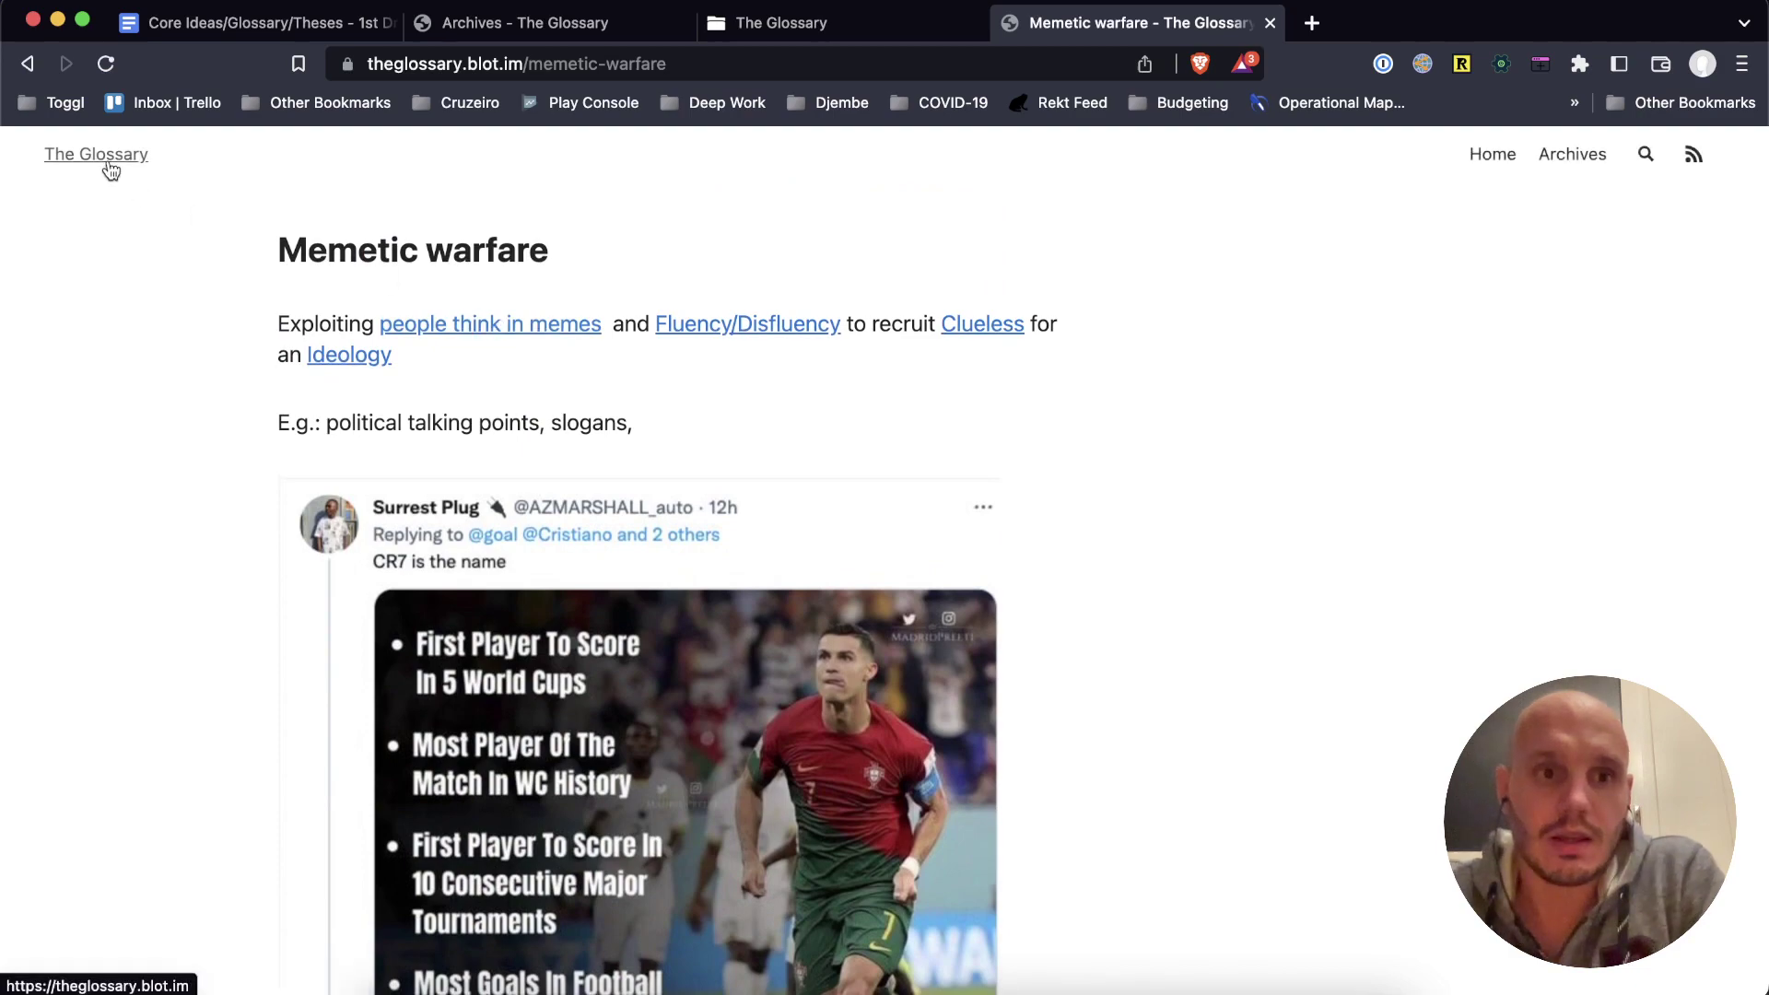
left_click(103, 164)
scroll(1304, 451, "down", 2)
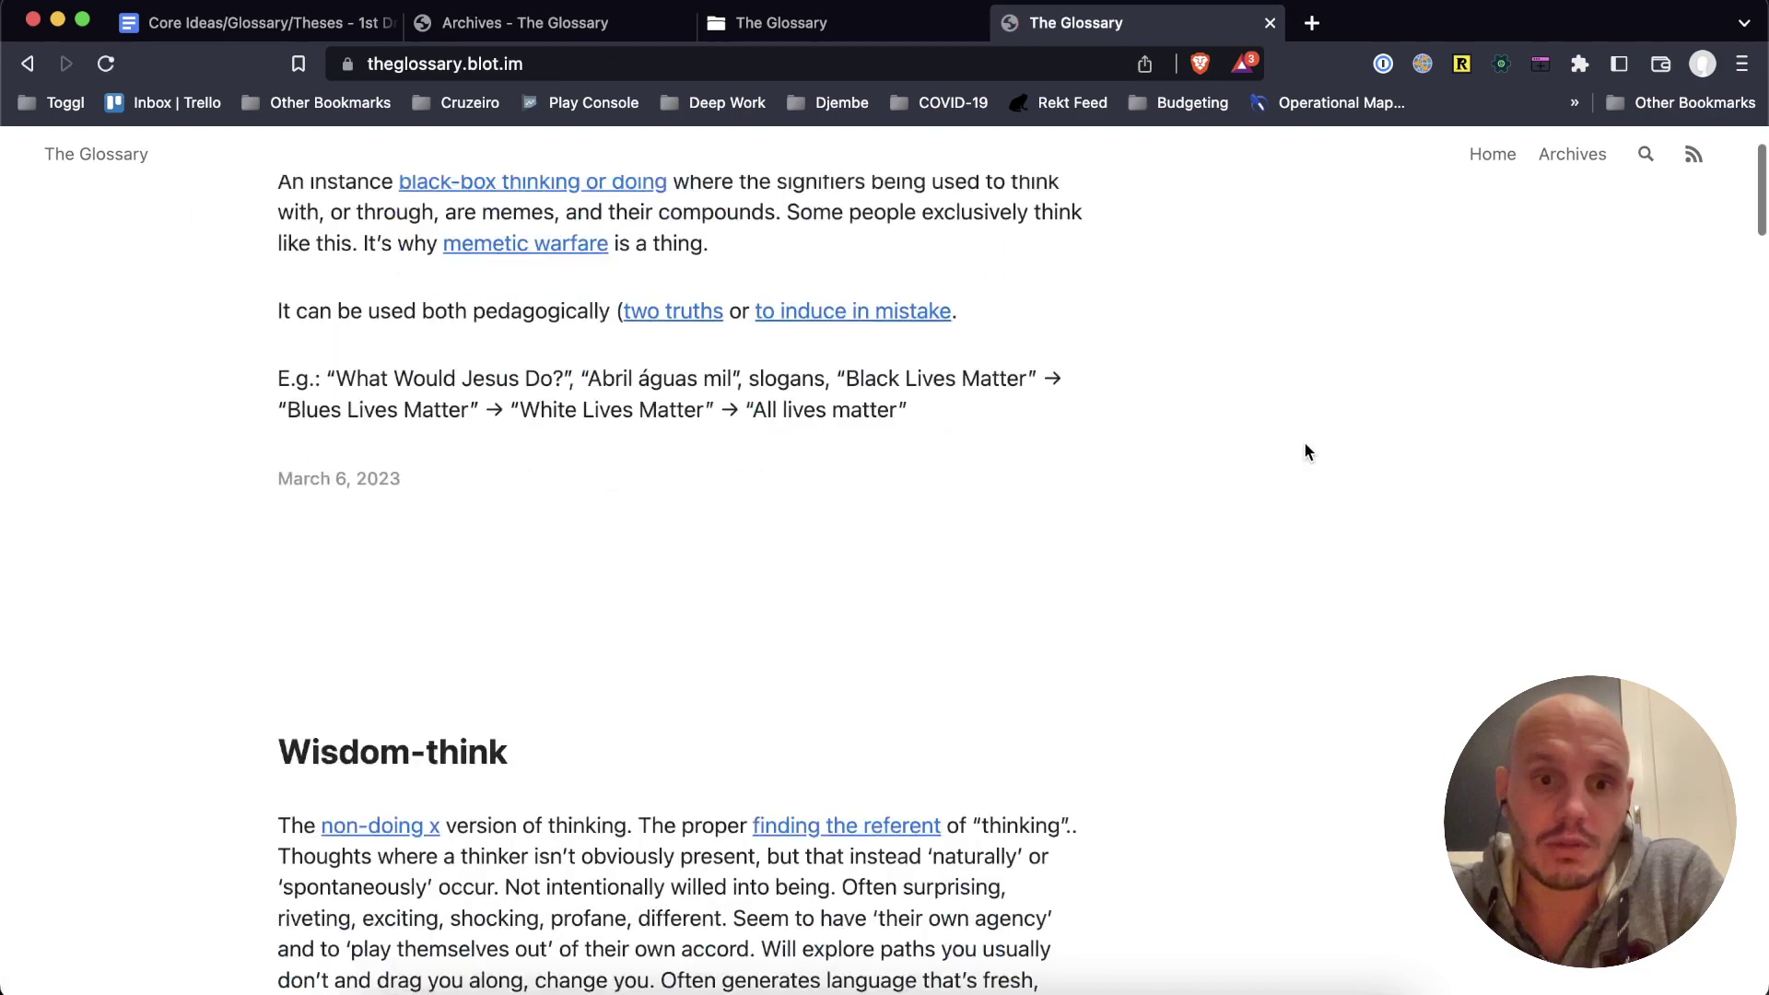